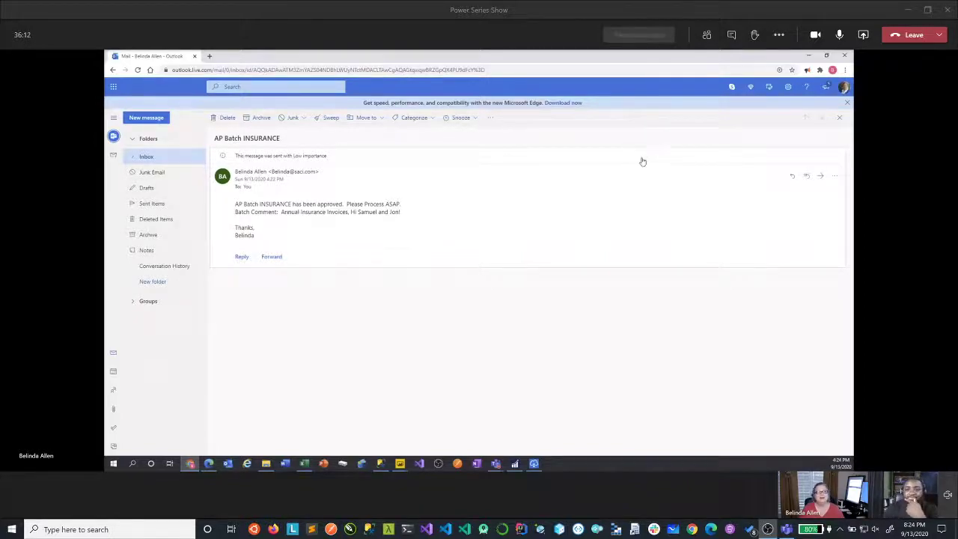
Switch to Power Apps, open the GP - AP Batch Approval app for editing, and dismiss the shared connections notice
{"action": "left_click", "coordinate": [808, 56]}
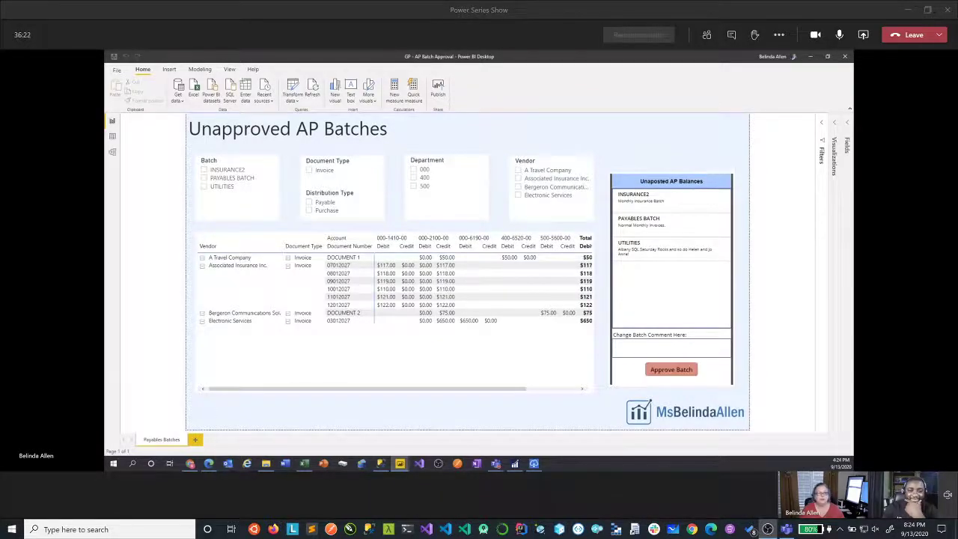
{"action": "left_click", "coordinate": [209, 464]}
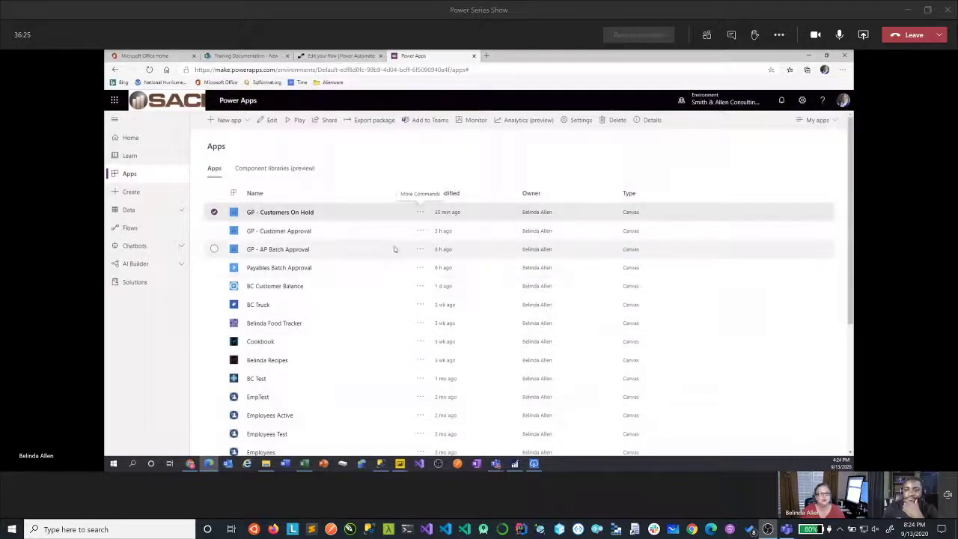
{"action": "left_click", "coordinate": [420, 249]}
{"action": "left_click", "coordinate": [430, 265]}
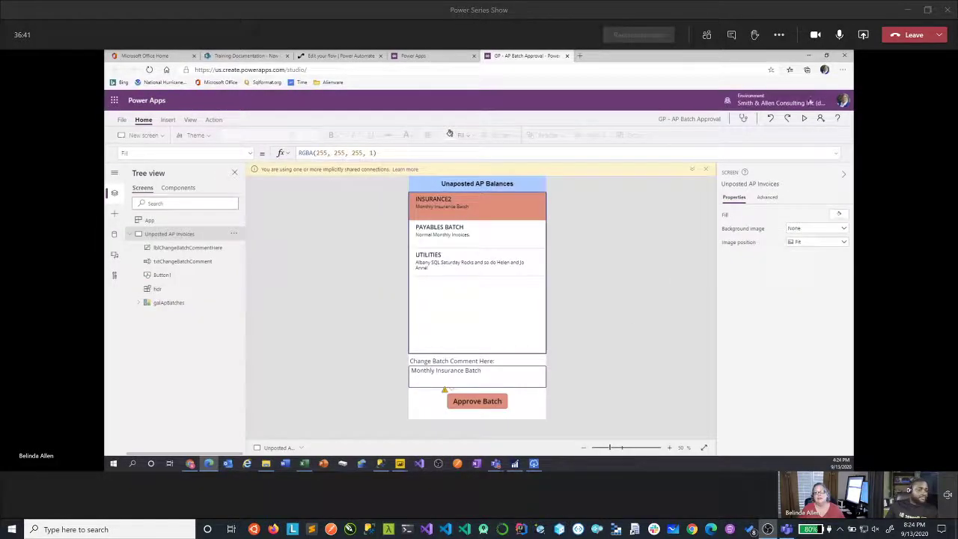
{"action": "left_click", "coordinate": [705, 170]}
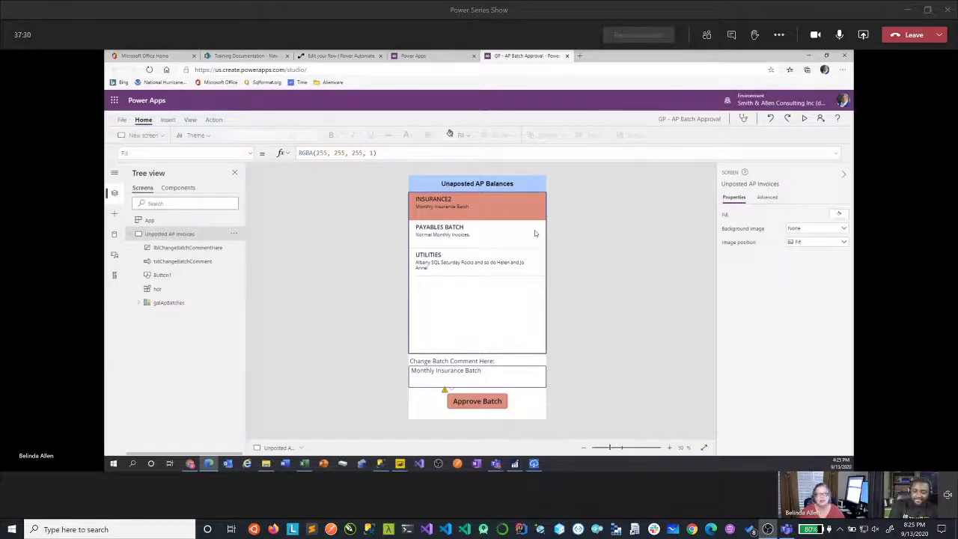
Examine the Approve Batch button's OnSelect formula in full, including the Patch on [dbo].[SY00500] and its APPROVL field
{"action": "left_click", "coordinate": [479, 399]}
{"action": "left_click", "coordinate": [506, 151]}
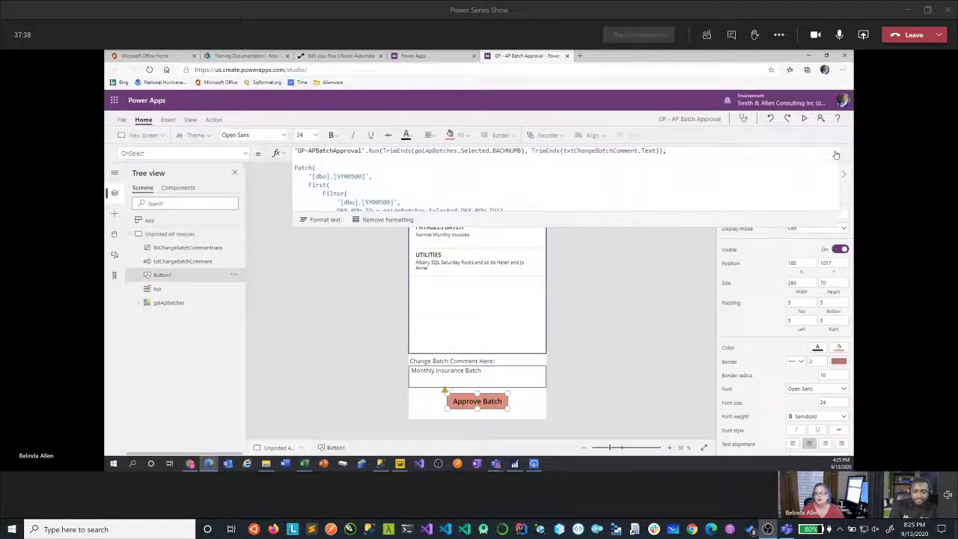
{"action": "left_click_drag", "start_coordinate": [620, 224], "coordinate": [640, 389]}
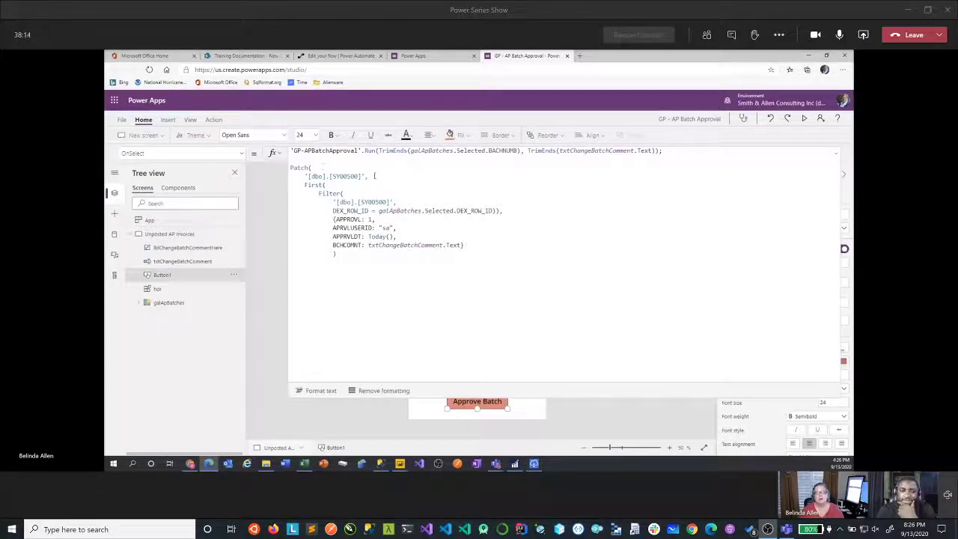
{"action": "left_click", "coordinate": [373, 175]}
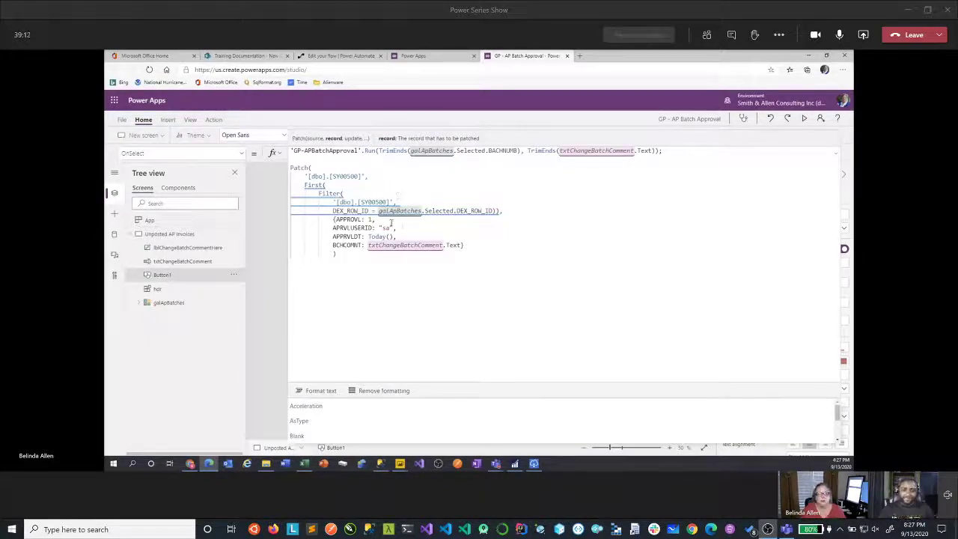
{"action": "left_click_drag", "start_coordinate": [376, 219], "coordinate": [335, 219]}
{"action": "double_click", "coordinate": [348, 220]}
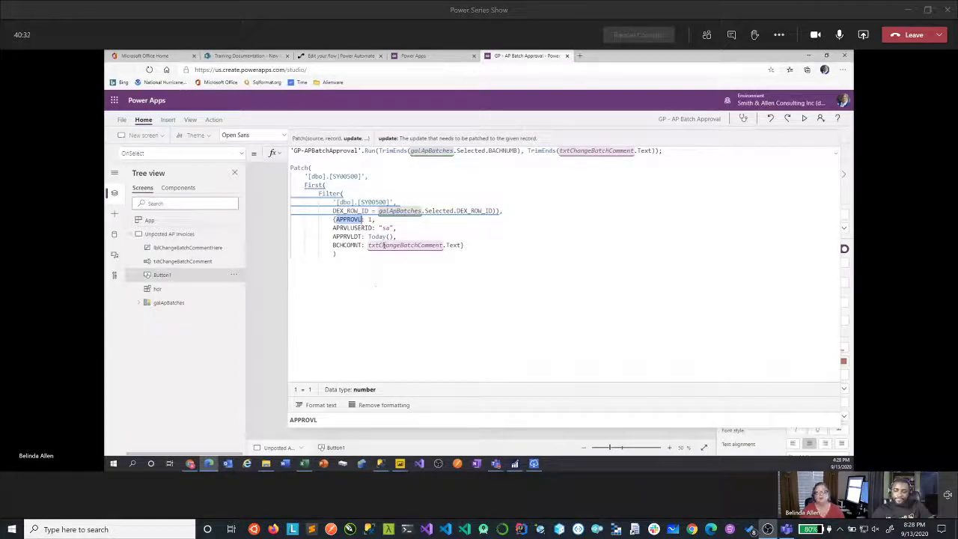
Try to change the APRVLUSERID value in the Approve Batch button's Patch formula to "dynsa"
{"action": "left_click", "coordinate": [387, 227]}
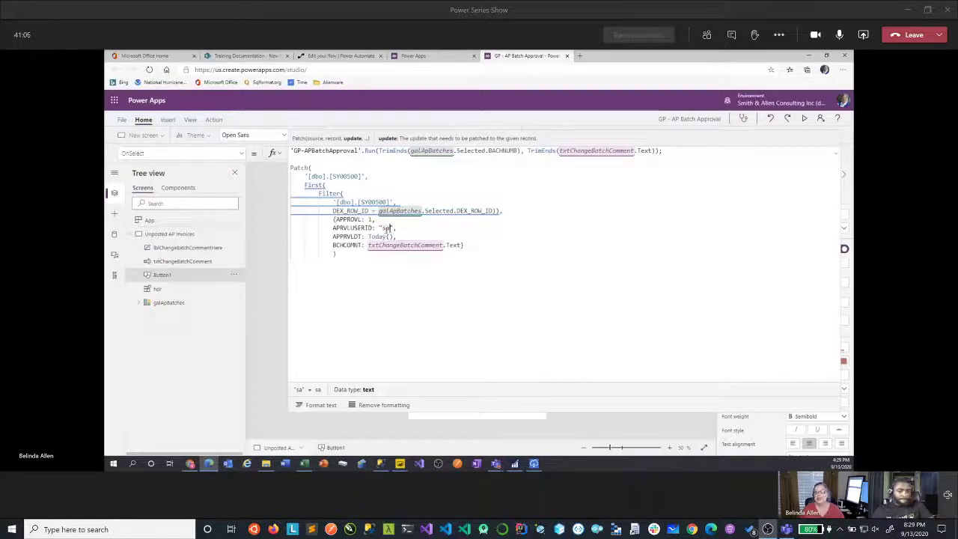
{"action": "type", "text": "Dry"}
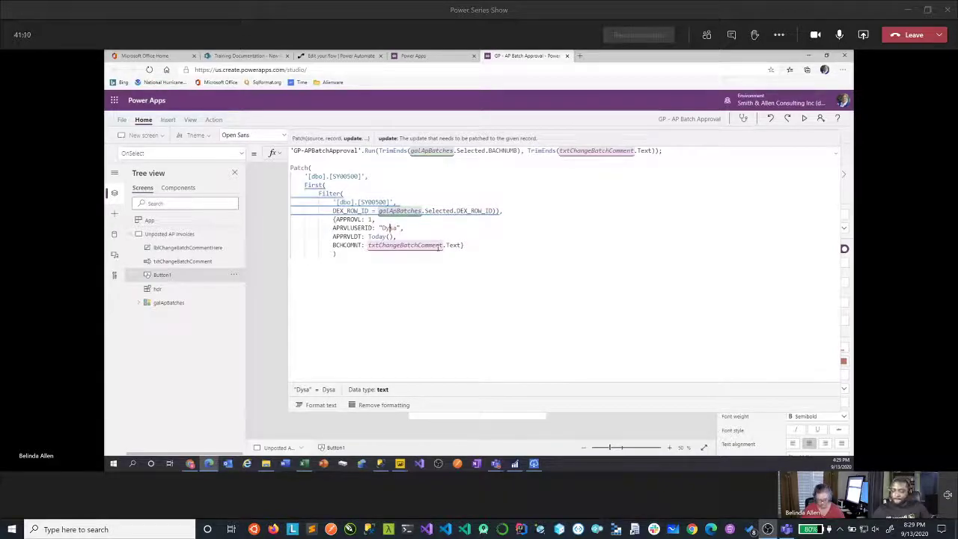
{"action": "key", "text": "BackSpace"}
{"action": "key", "text": "BackSpace"}
{"action": "type", "text": "dyn"}
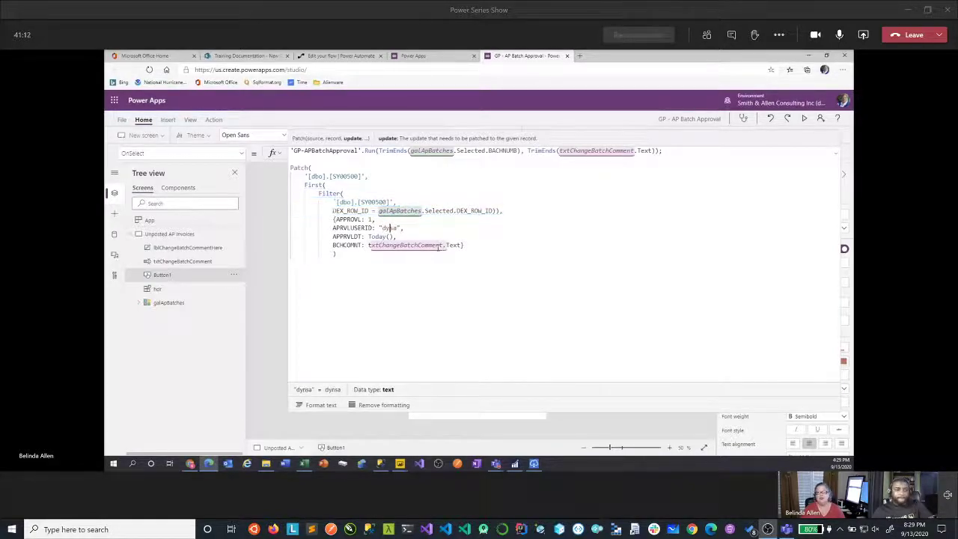
{"action": "left_click", "coordinate": [550, 357]}
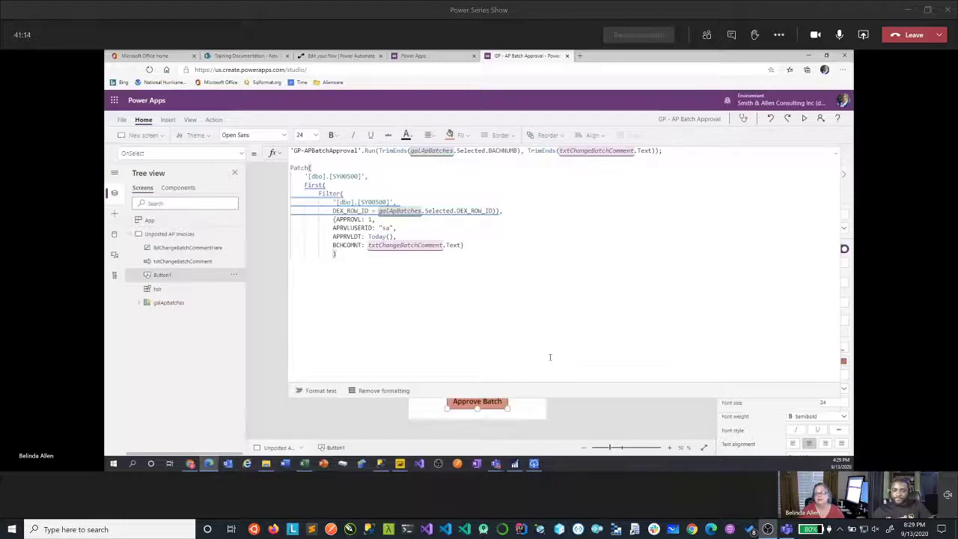
Collapse the button's formula and inspect the Default formula of txtChangeBatchComment and the Items filter of galApBatches
{"action": "left_click", "coordinate": [404, 237]}
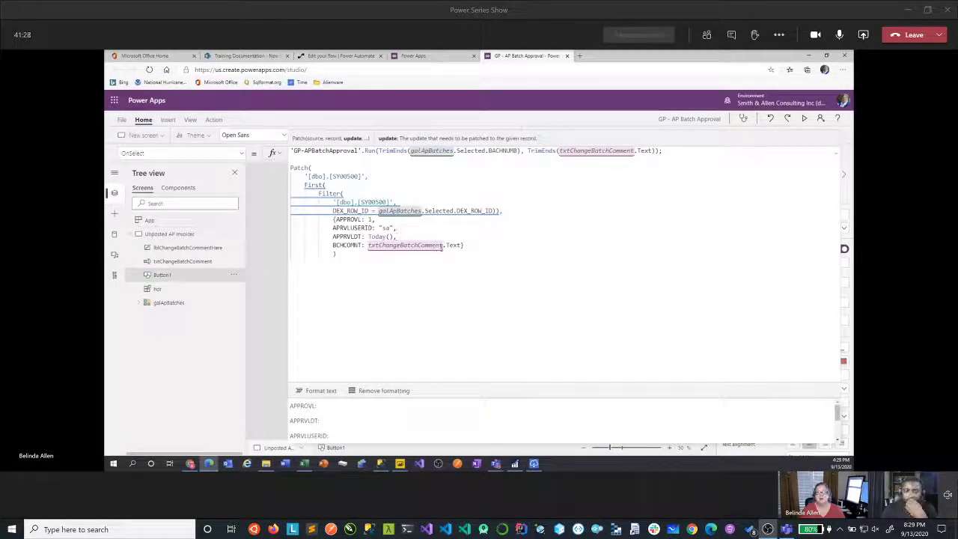
{"action": "left_click", "coordinate": [839, 155]}
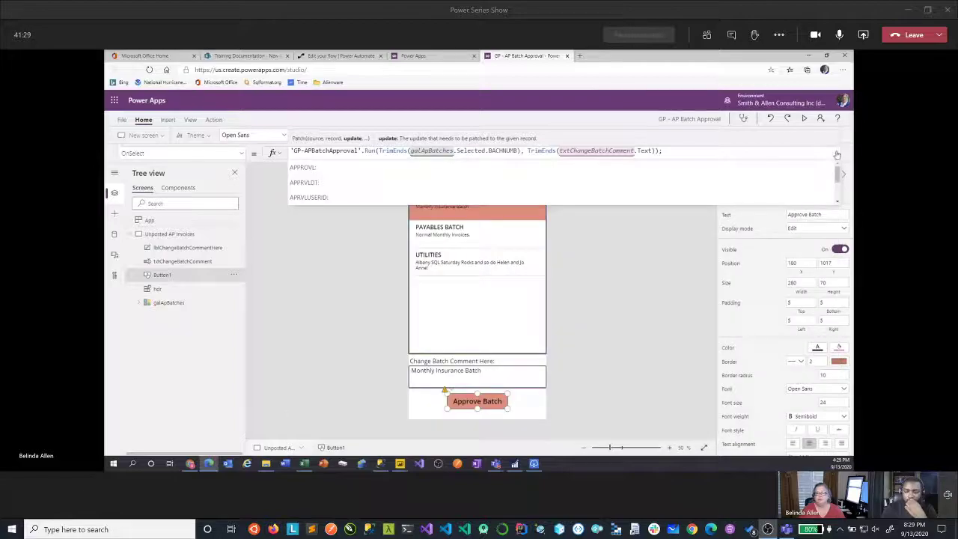
{"action": "left_click", "coordinate": [634, 274]}
{"action": "left_click", "coordinate": [511, 374]}
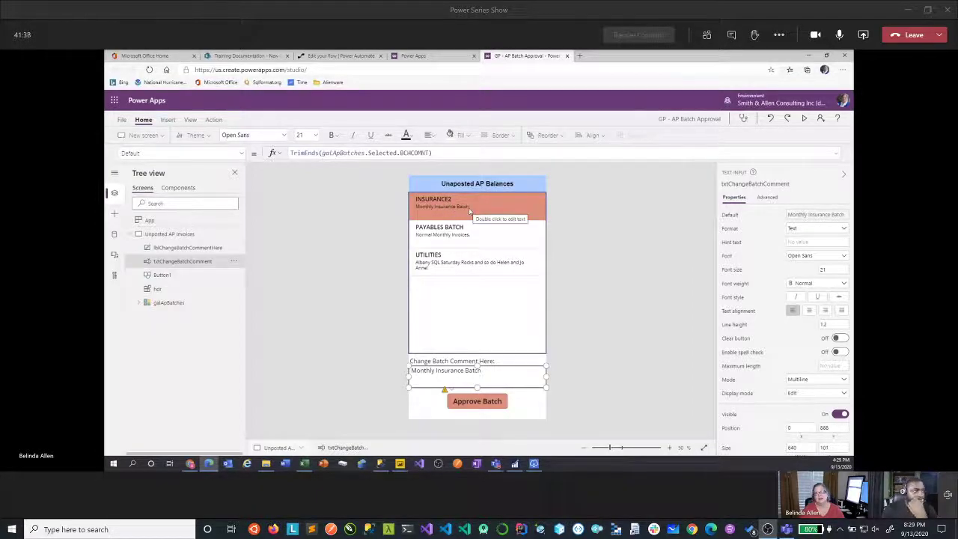
{"action": "left_click", "coordinate": [471, 235]}
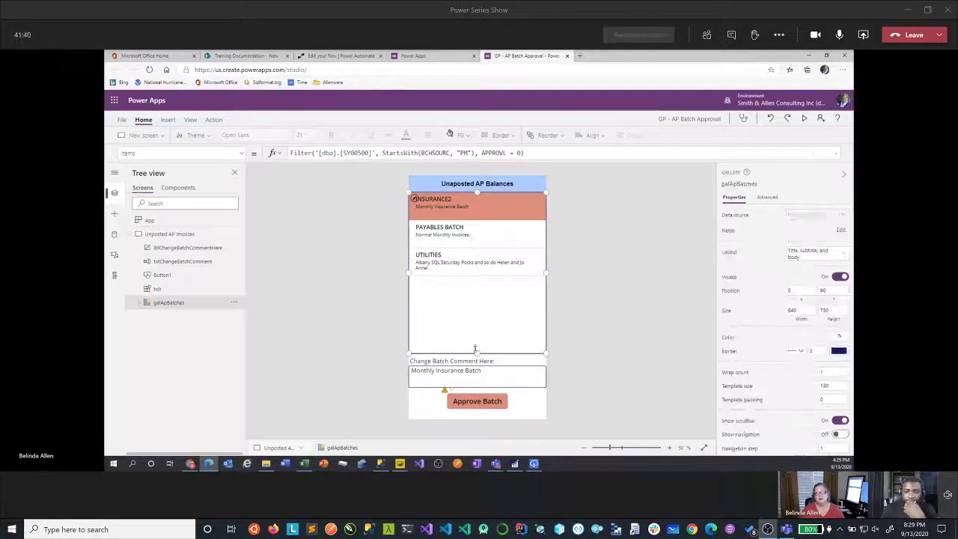
Preview the app and select the UTILITIES batch in the Unposted AP Balances list
{"action": "left_click", "coordinate": [805, 121]}
{"action": "left_click", "coordinate": [464, 193]}
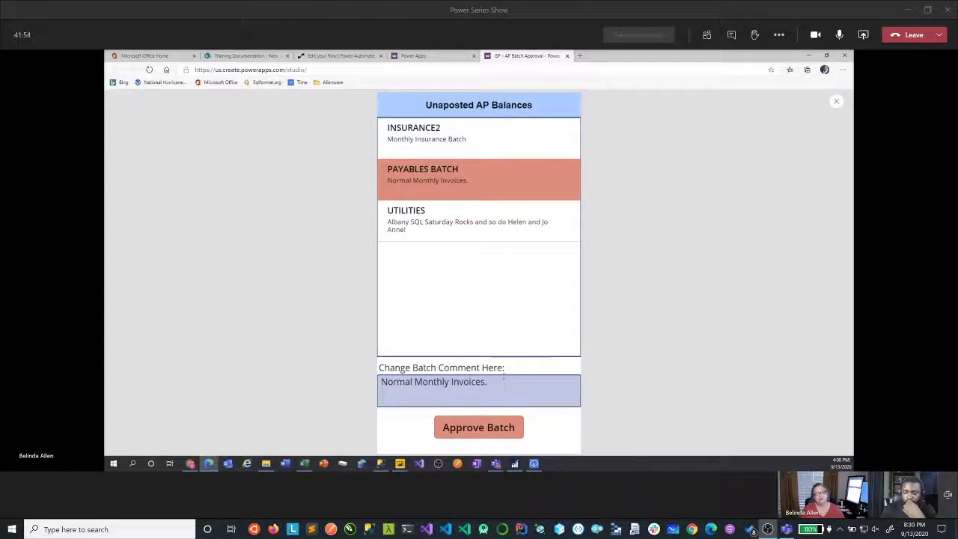
{"action": "left_click", "coordinate": [445, 238]}
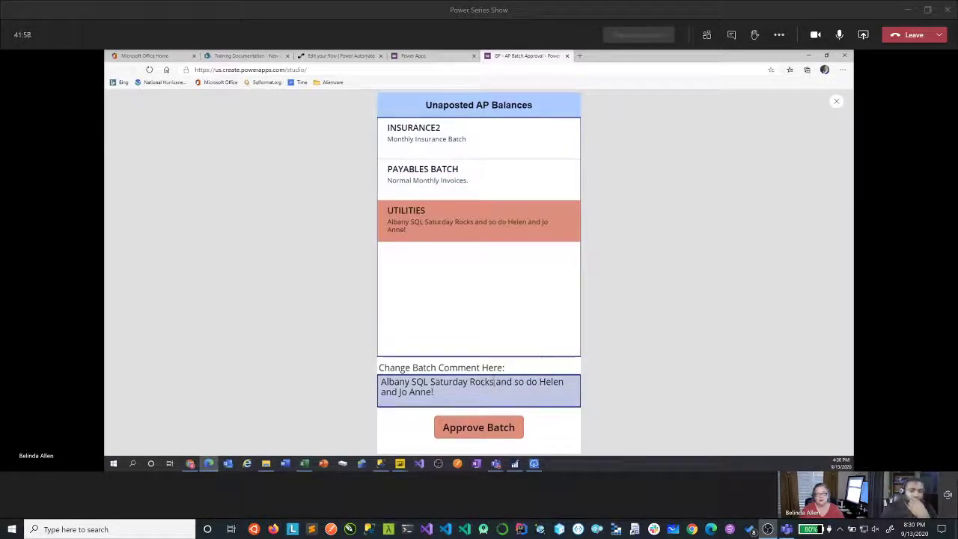
Change the UTILITIES batch comment to "Ghana Rocks!" and approve the batch
{"action": "left_click_drag", "start_coordinate": [468, 382], "coordinate": [372, 372]}
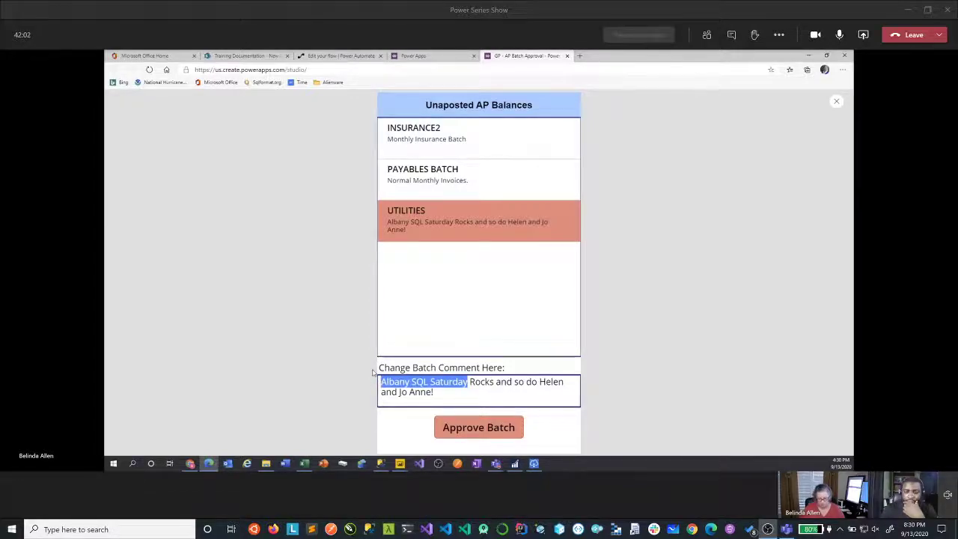
{"action": "type", "text": "D"}
{"action": "key", "text": "BackSpace"}
{"action": "type", "text": "Ghana"}
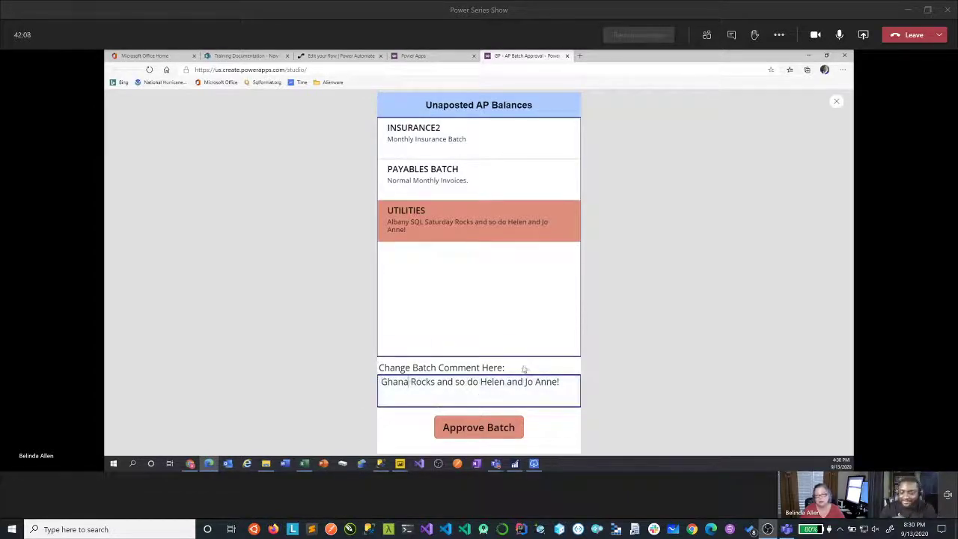
{"action": "left_click_drag", "start_coordinate": [558, 383], "coordinate": [438, 369]}
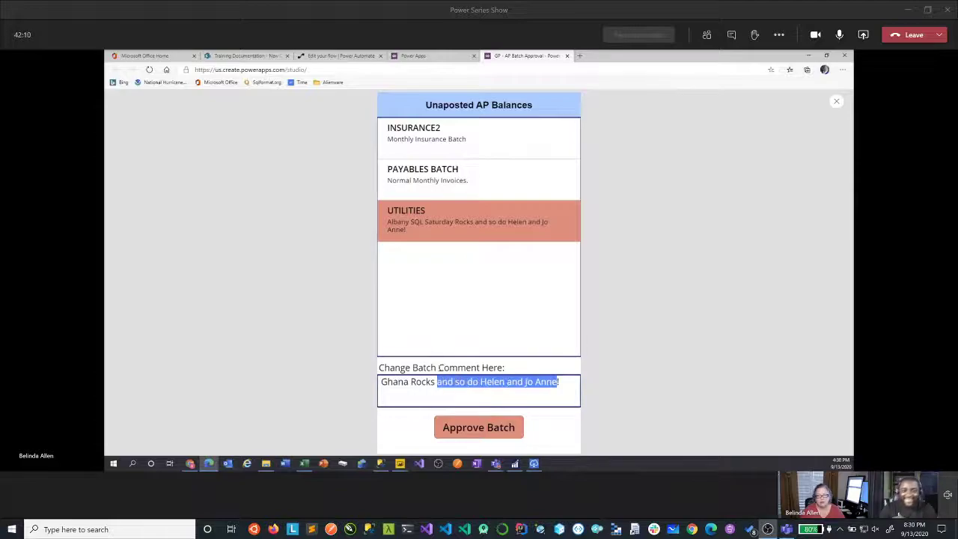
{"action": "key", "text": "BackSpace"}
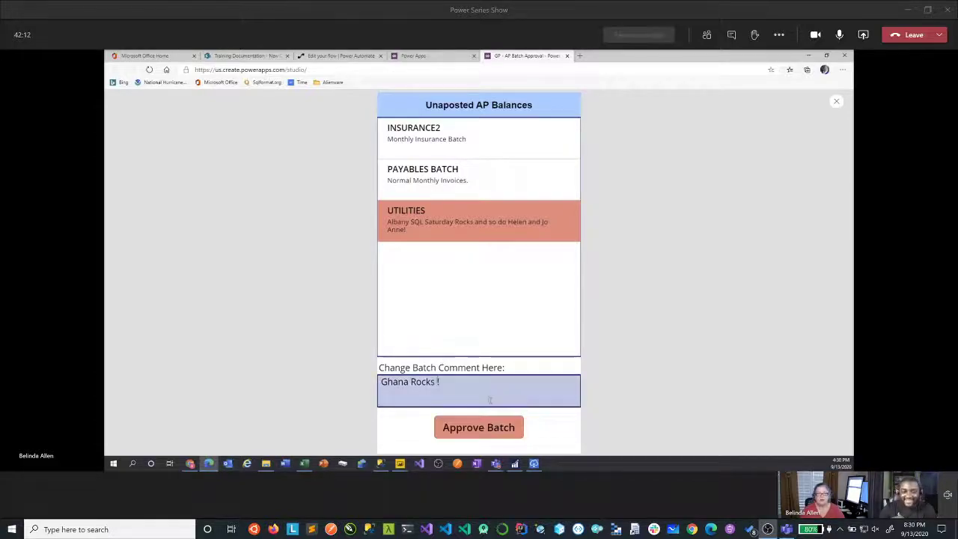
{"action": "key", "text": "Left"}
{"action": "key", "text": "BackSpace"}
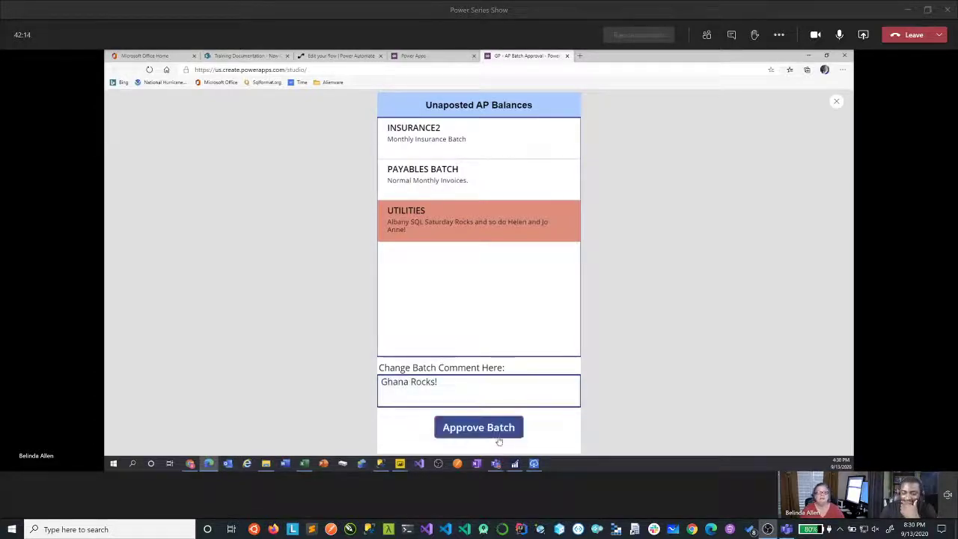
{"action": "left_click", "coordinate": [496, 434]}
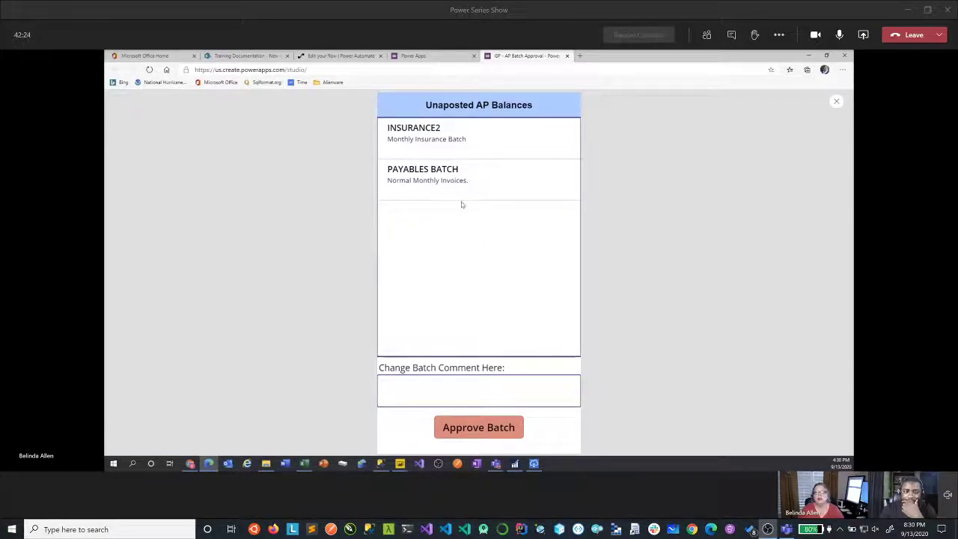
Open the UTILITIES batch in Dynamics GP to check its comment and approval, and refresh the payables batch list
{"action": "left_click", "coordinate": [514, 463]}
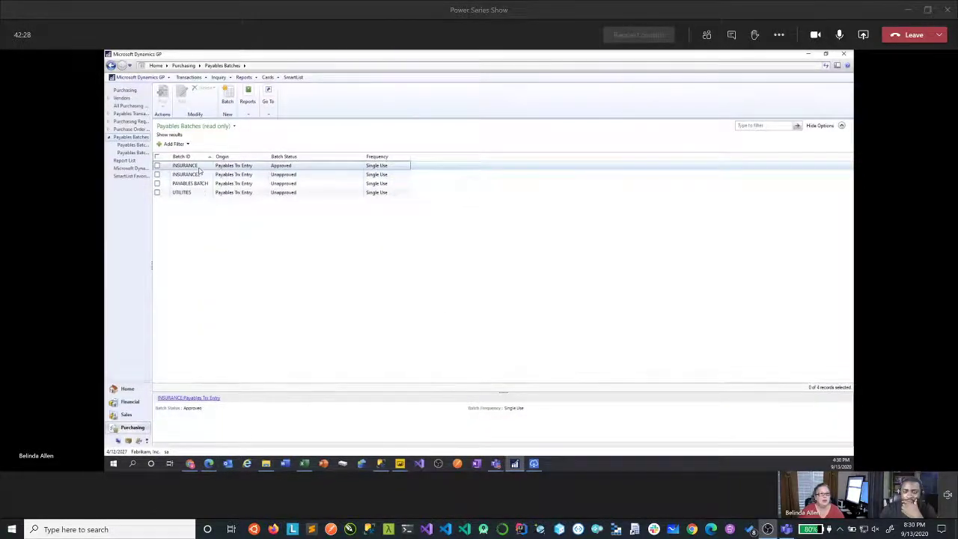
{"action": "double_click", "coordinate": [196, 192]}
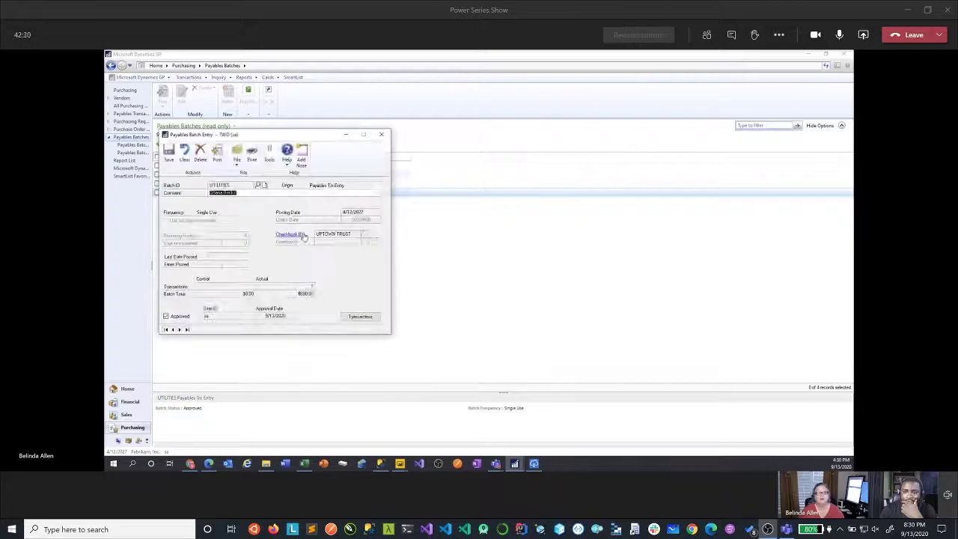
{"action": "left_click_drag", "start_coordinate": [293, 135], "coordinate": [455, 146]}
{"action": "left_click", "coordinate": [382, 202]}
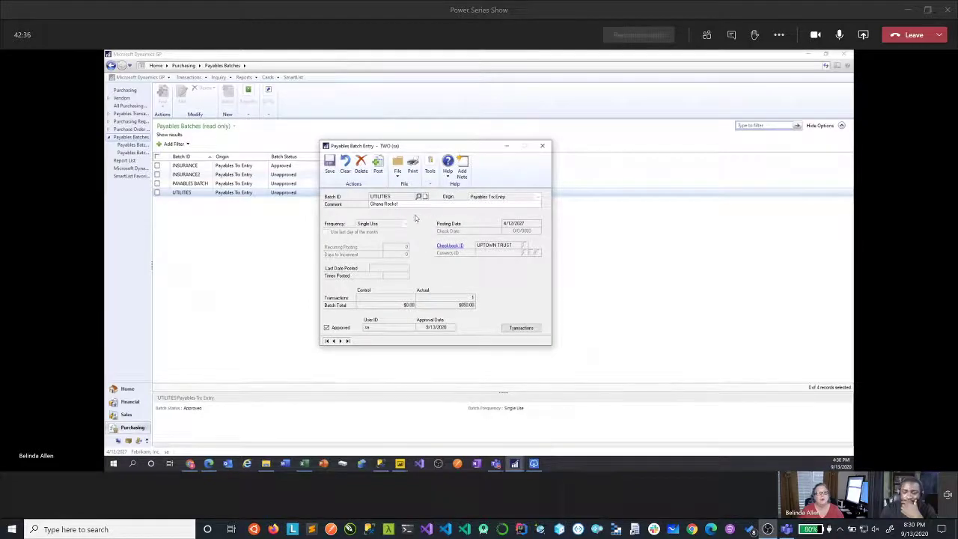
{"action": "left_click_drag", "start_coordinate": [416, 205], "coordinate": [375, 207]}
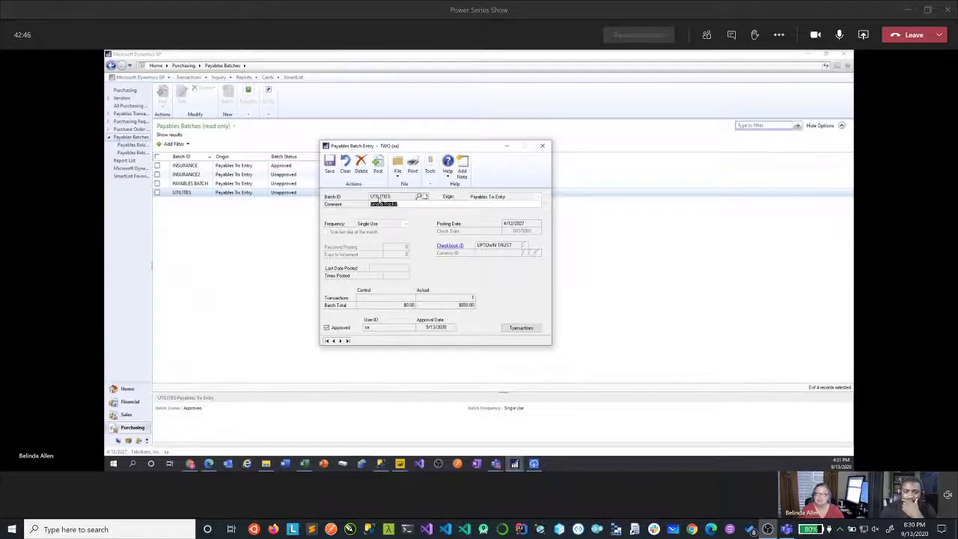
{"action": "left_click", "coordinate": [542, 146]}
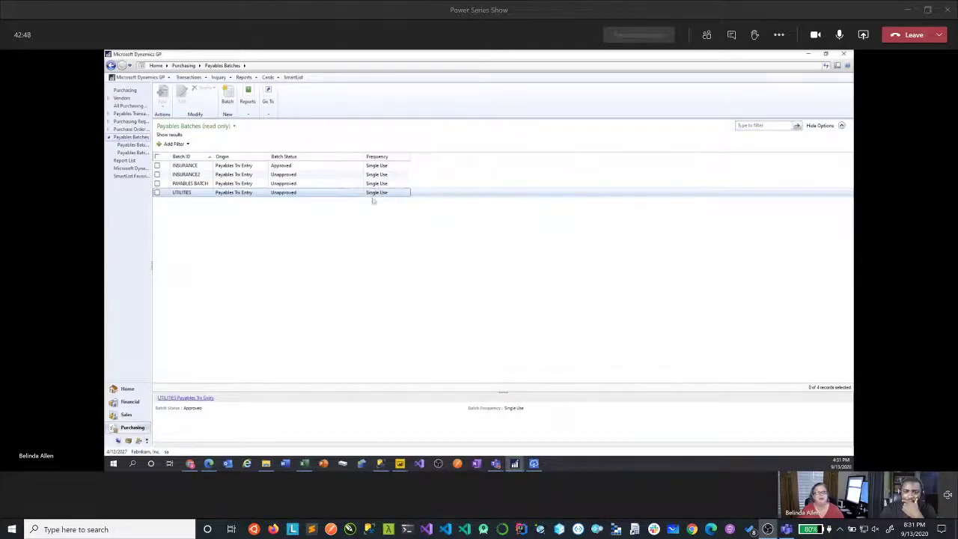
{"action": "left_click", "coordinate": [233, 126]}
{"action": "left_click", "coordinate": [192, 185]}
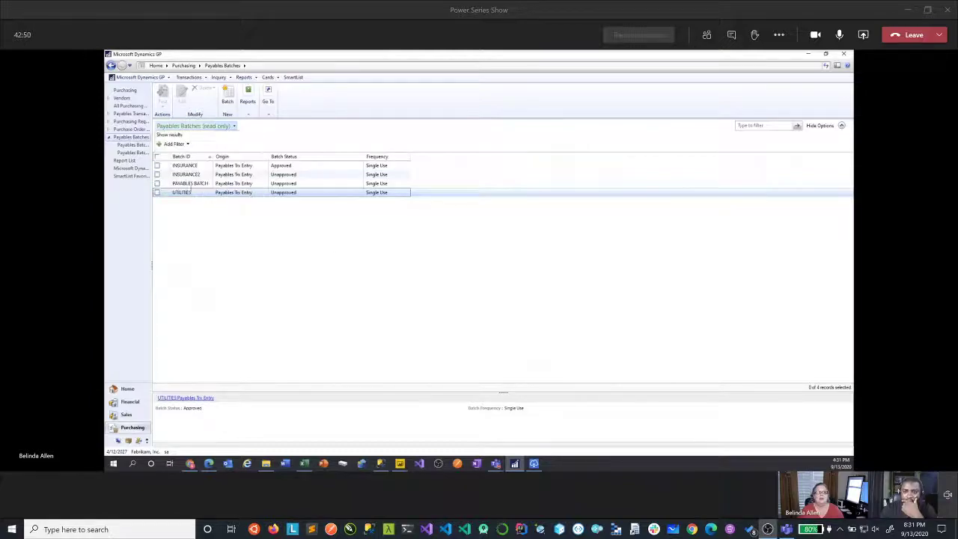
Return to Power Apps, end the app preview, and select the batch comment text input
{"action": "left_click", "coordinate": [807, 55]}
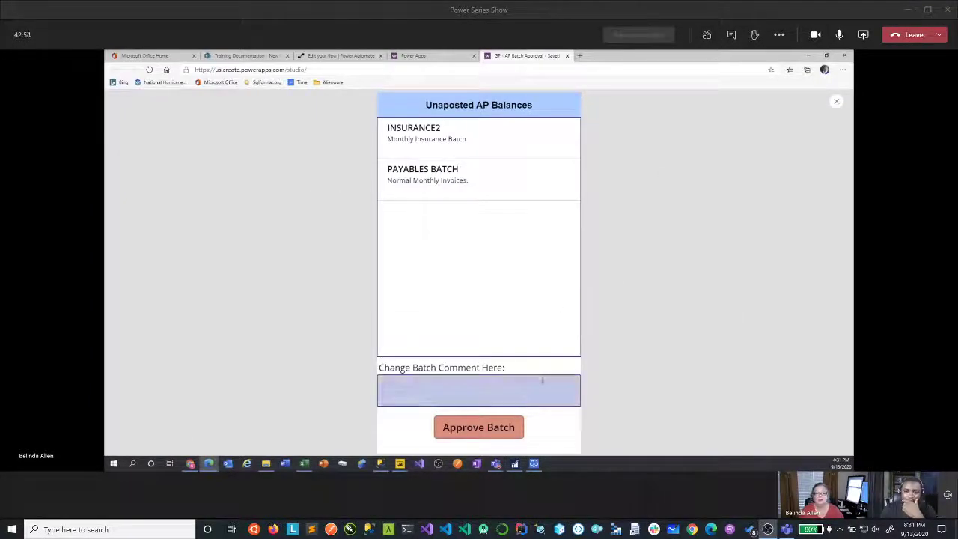
{"action": "left_click", "coordinate": [480, 389]}
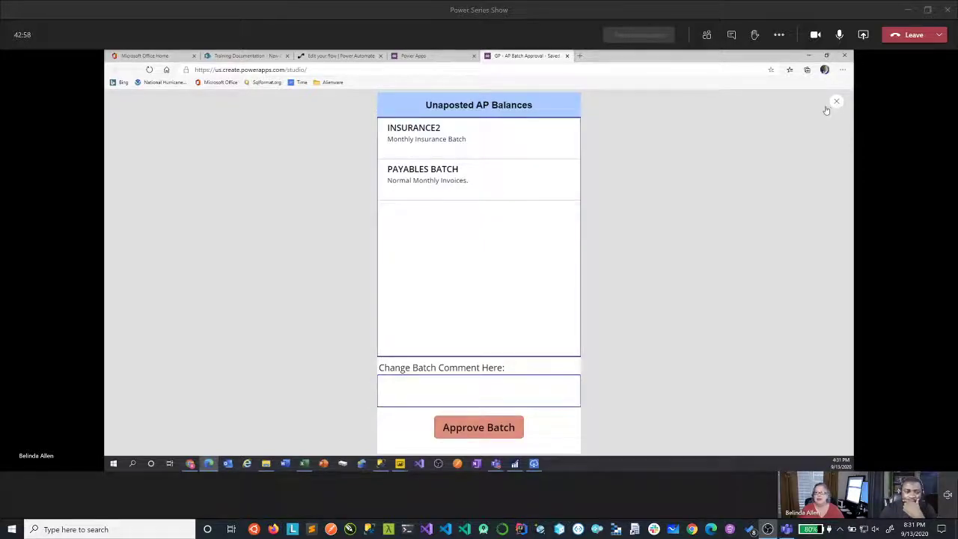
{"action": "left_click", "coordinate": [836, 101]}
{"action": "left_click", "coordinate": [478, 379]}
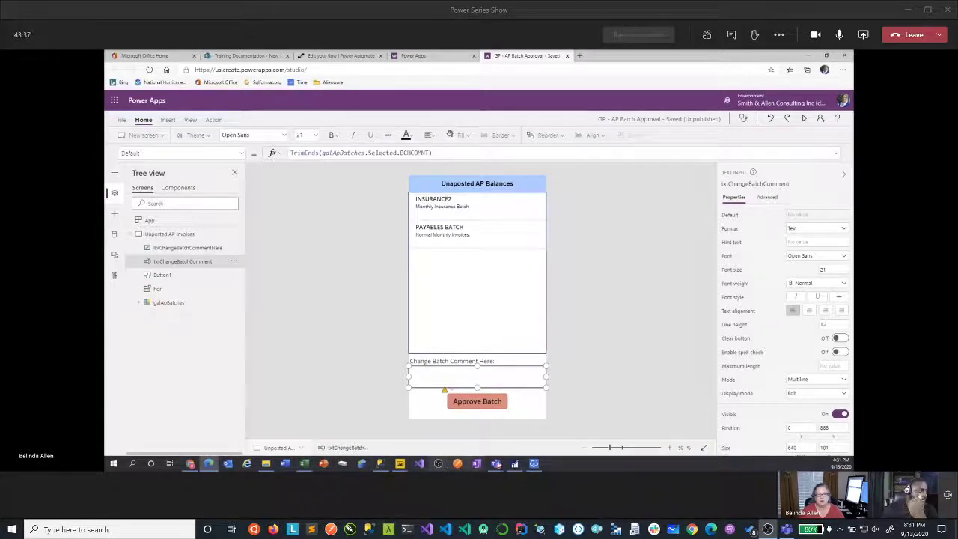
Switch to Dynamics GP and open a blank Customer Maintenance window from the Sales area
{"action": "left_click", "coordinate": [515, 463]}
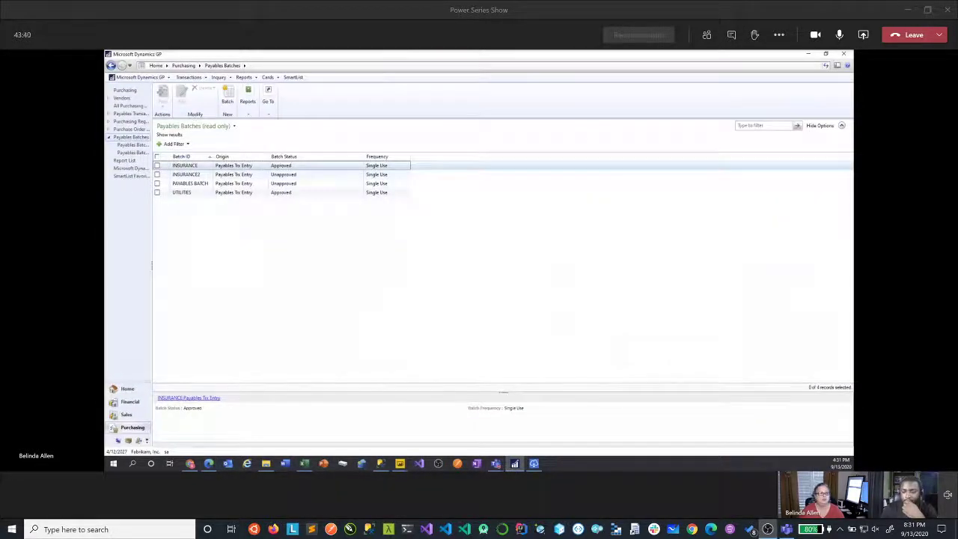
{"action": "left_click", "coordinate": [126, 414]}
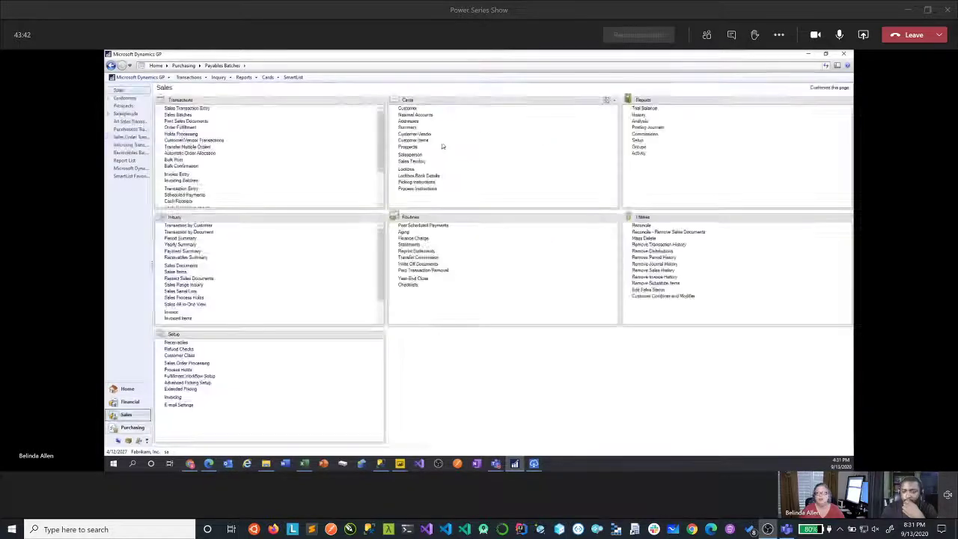
{"action": "left_click", "coordinate": [414, 112]}
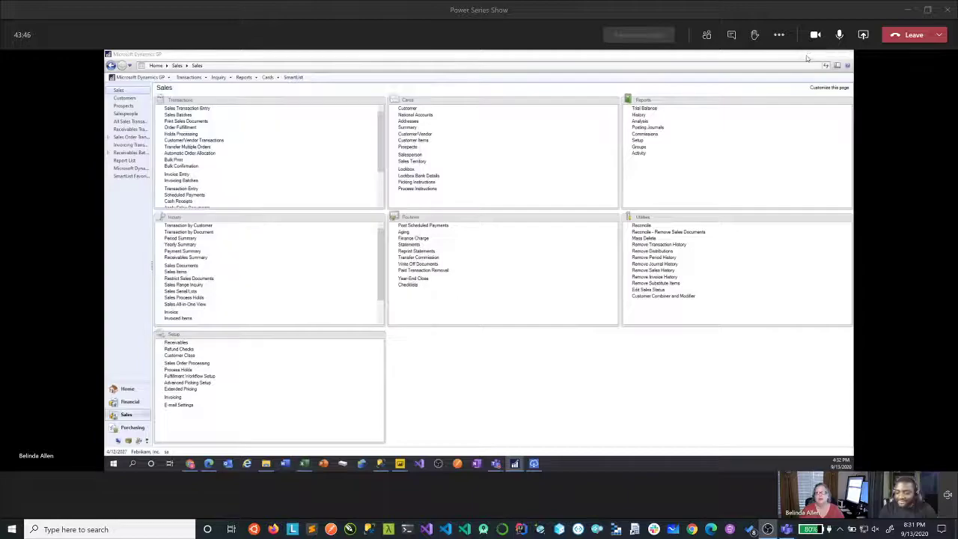
Switch to the Outlook inbox, move the Customer Maintenance window aside and bring Outlook back to the front
{"action": "key", "text": "alt+Tab"}
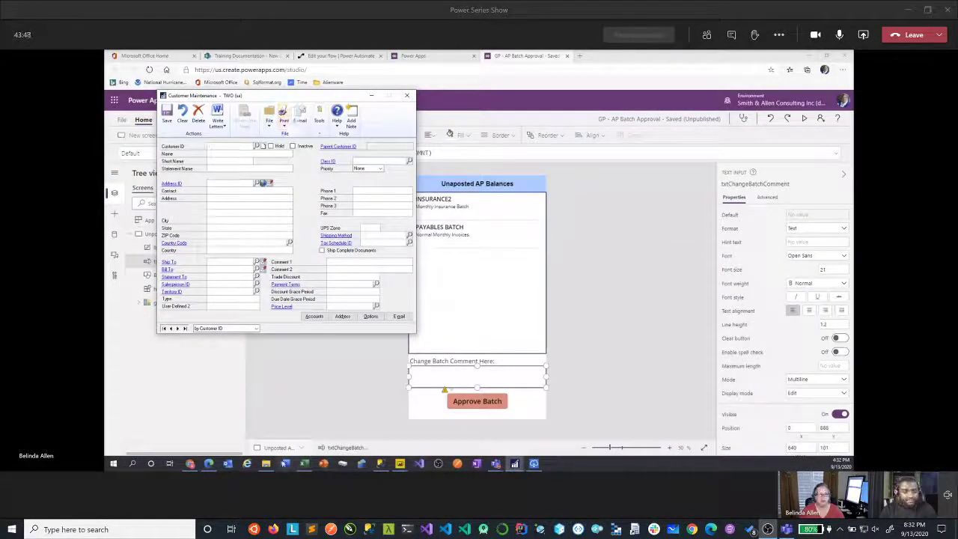
{"action": "key", "text": "alt+Tab"}
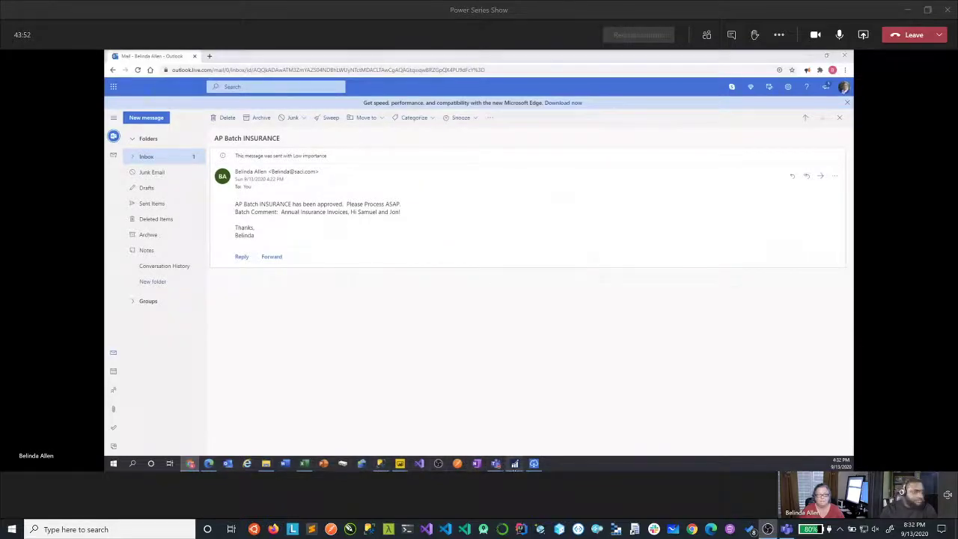
{"action": "mouse_move", "coordinate": [515, 464]}
{"action": "left_click", "coordinate": [550, 438]}
{"action": "left_click_drag", "start_coordinate": [278, 99], "coordinate": [647, 176]}
{"action": "left_click", "coordinate": [270, 134]}
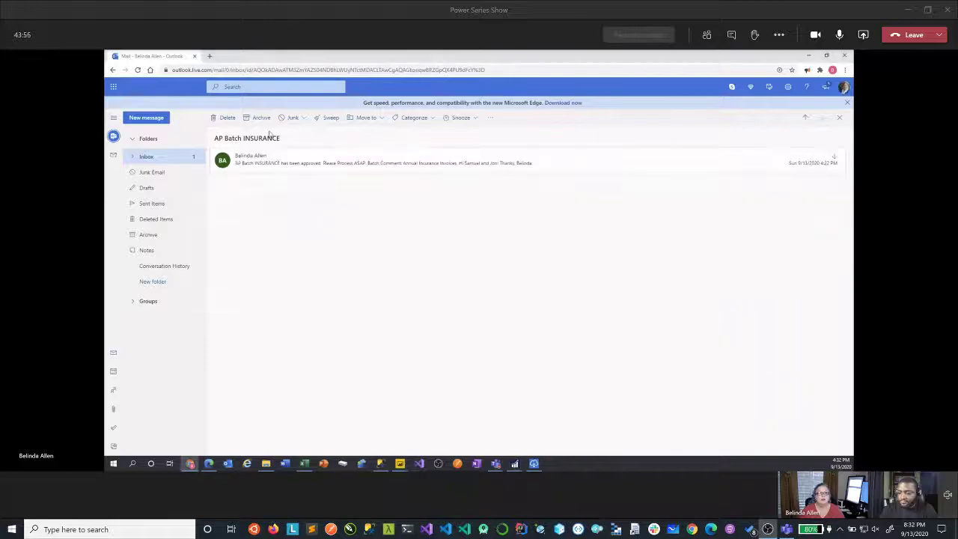
Delete the AP Batch INSURANCE and AP Batch UTILITIES emails from the Outlook inbox
{"action": "left_click", "coordinate": [242, 166]}
{"action": "left_click", "coordinate": [226, 118]}
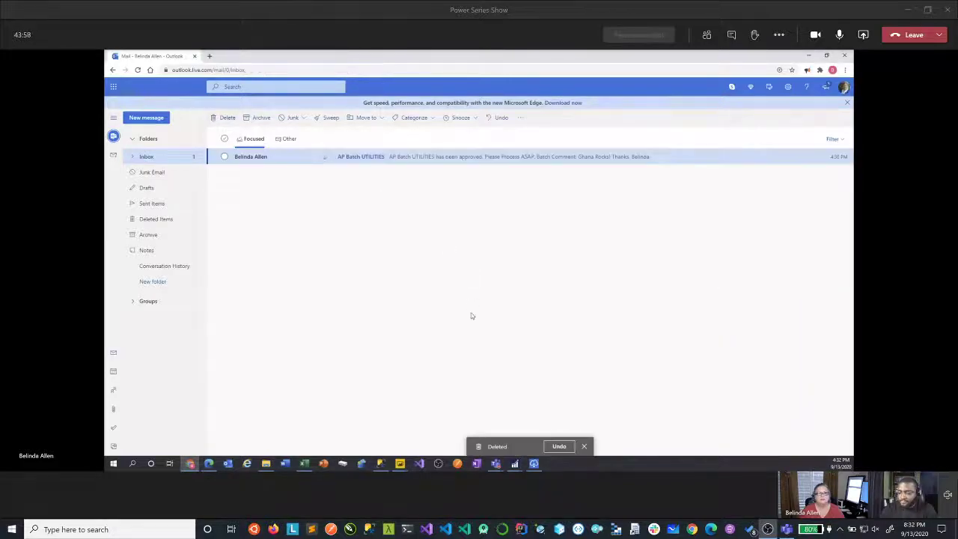
{"action": "left_click", "coordinate": [225, 158]}
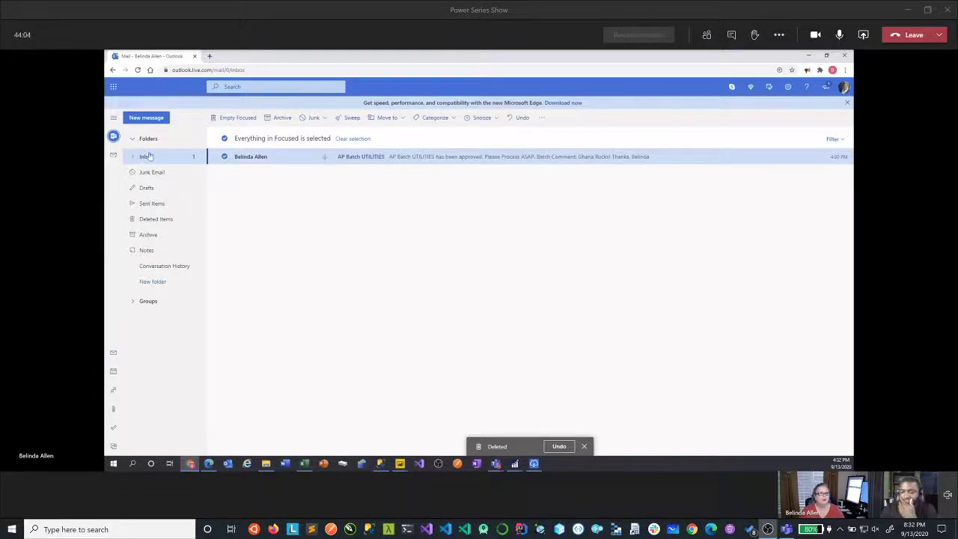
{"action": "left_click", "coordinate": [224, 156]}
{"action": "left_click", "coordinate": [296, 157]}
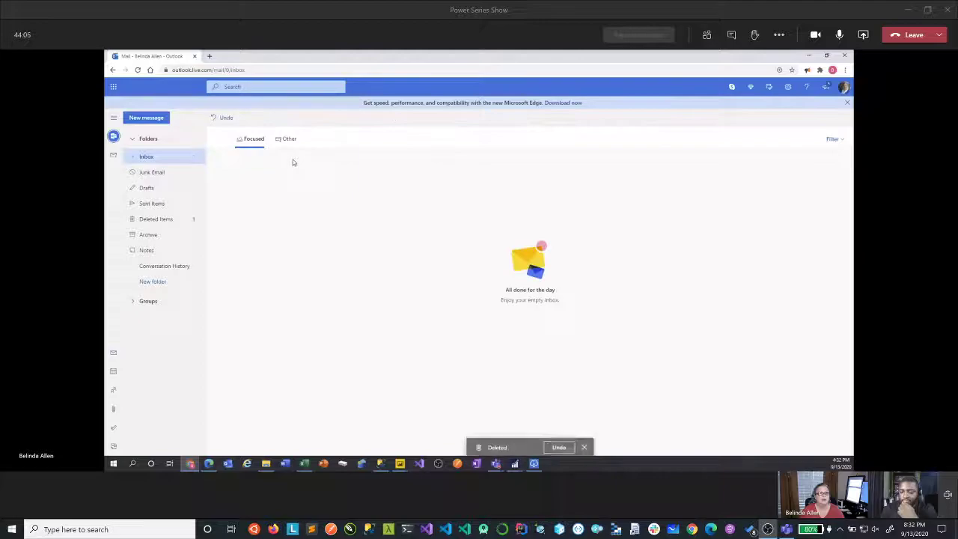
In Dynamics GP Customer Maintenance, enter the new customer's ID and name, and put the customer on hold
{"action": "mouse_move", "coordinate": [515, 464]}
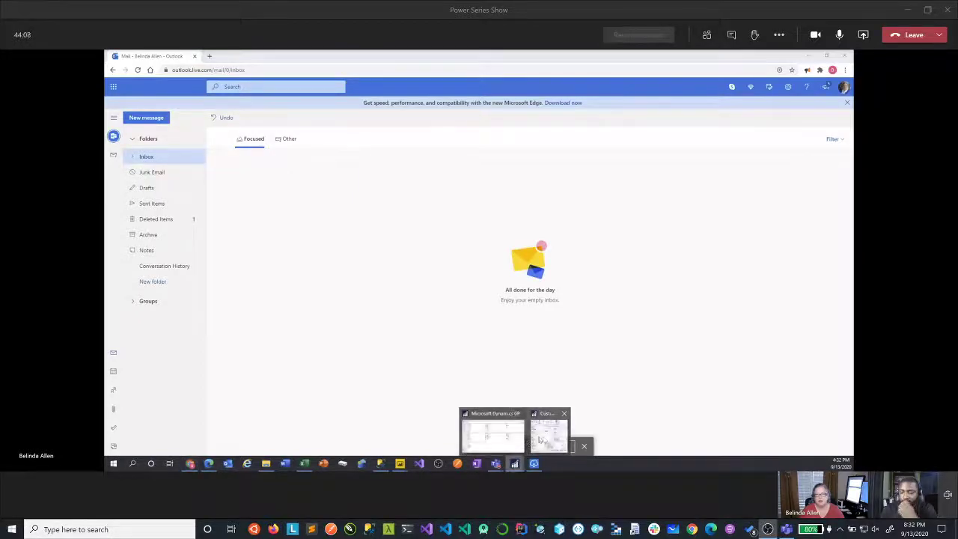
{"action": "left_click", "coordinate": [535, 414]}
{"action": "left_click_drag", "start_coordinate": [623, 177], "coordinate": [456, 166]}
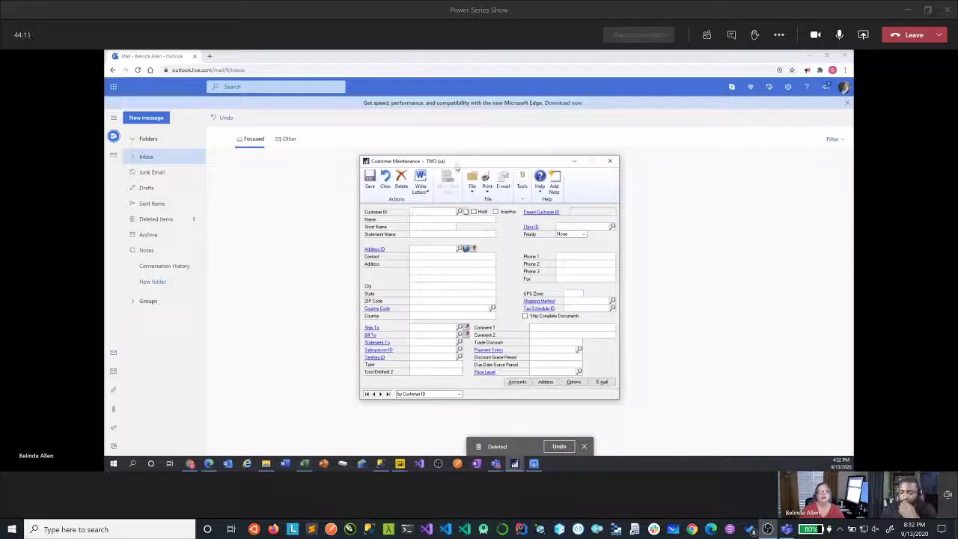
{"action": "left_click", "coordinate": [432, 212]}
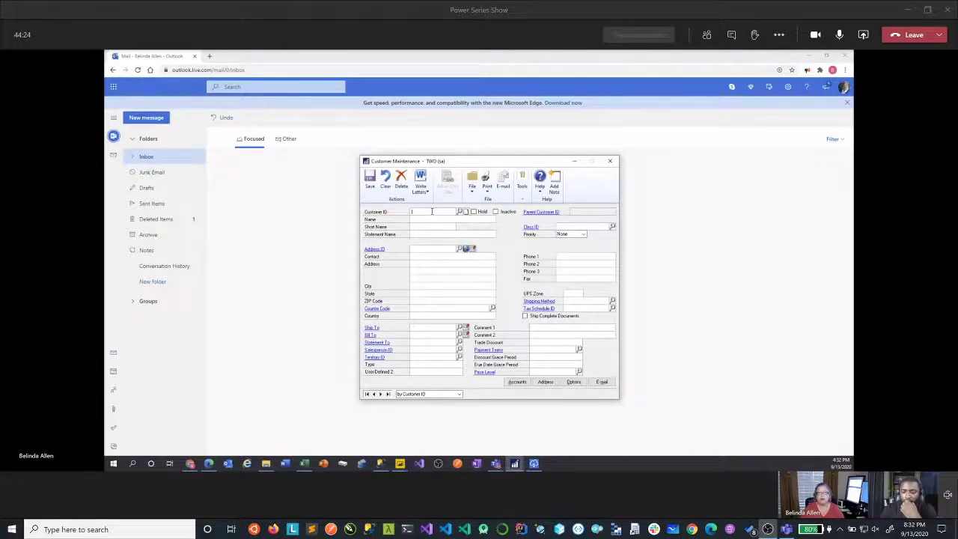
{"action": "type", "text": "GOODYEAR"}
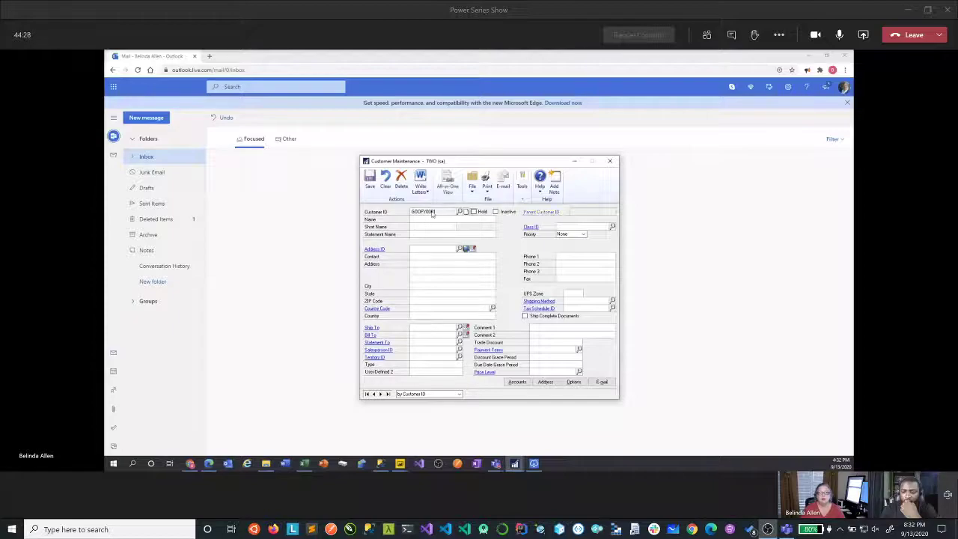
{"action": "key", "text": "Tab"}
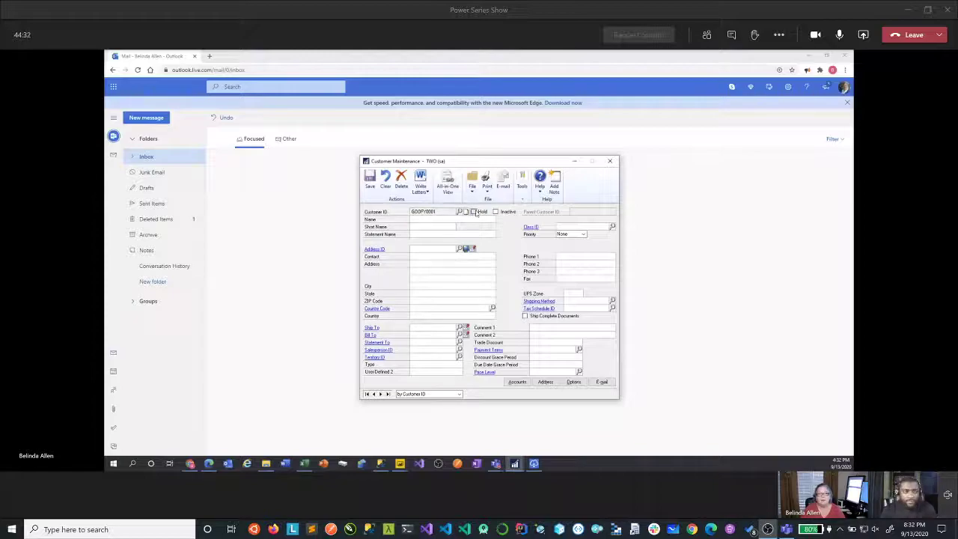
{"action": "left_click", "coordinate": [432, 218]}
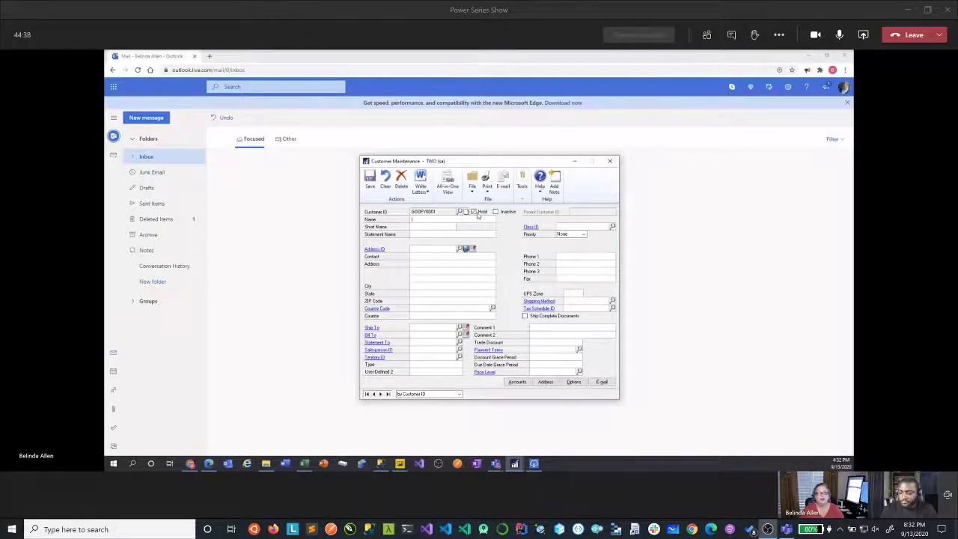
{"action": "type", "text": "Goody Al"}
{"action": "key", "text": "Tab"}
{"action": "key", "text": "Tab"}
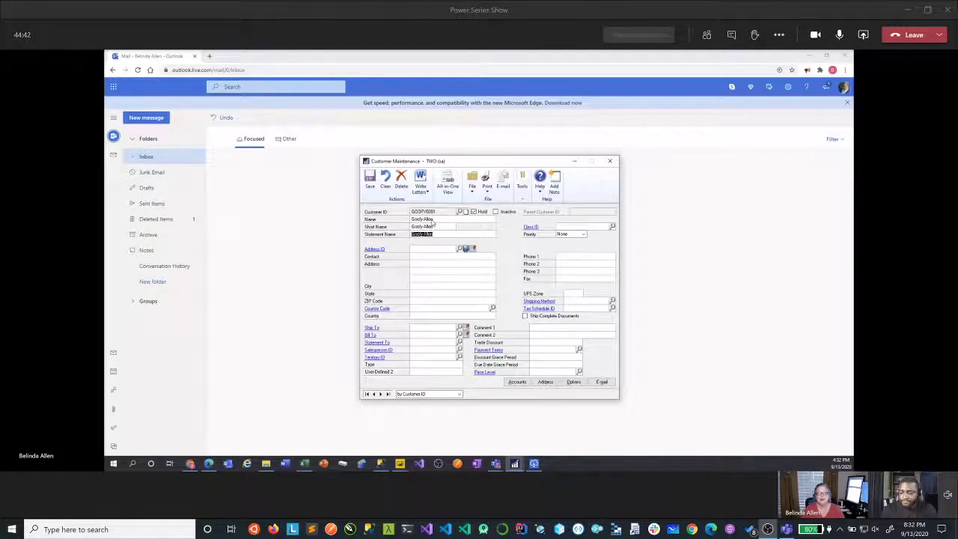
Assign the new customer the class USA-IAKSNE-T3 and the address ID MAIN, and save the record
{"action": "left_click", "coordinate": [612, 228]}
{"action": "double_click", "coordinate": [419, 247]}
{"action": "left_click", "coordinate": [428, 250]}
{"action": "type", "text": "MAIN"}
{"action": "key", "text": "Tab"}
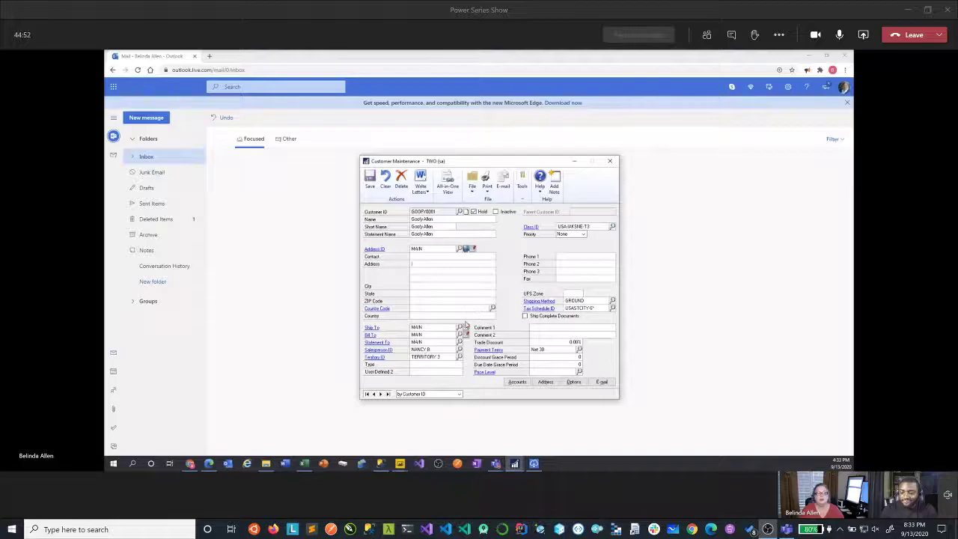
{"action": "left_click", "coordinate": [369, 180]}
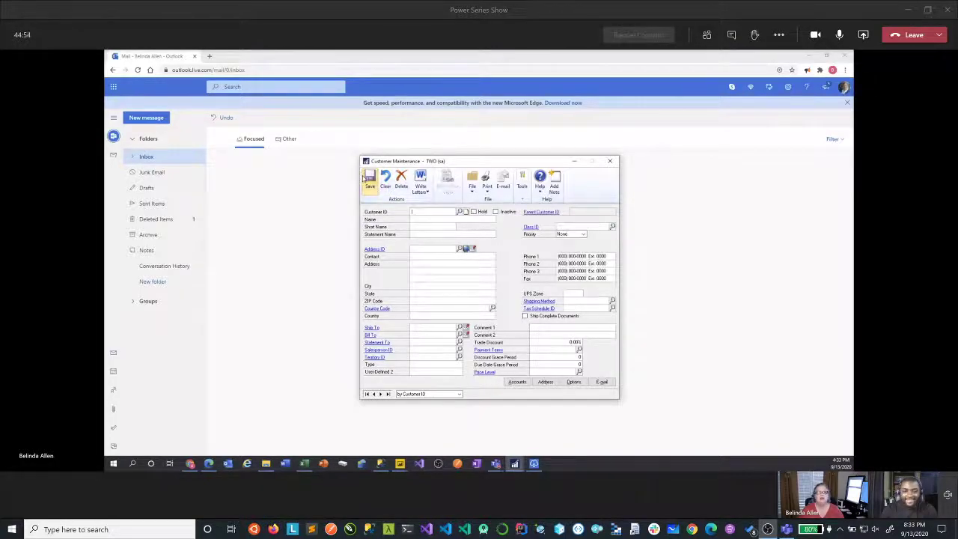
Close Customer Maintenance and open the "A New Customer has been added" email in Outlook
{"action": "left_click", "coordinate": [610, 160]}
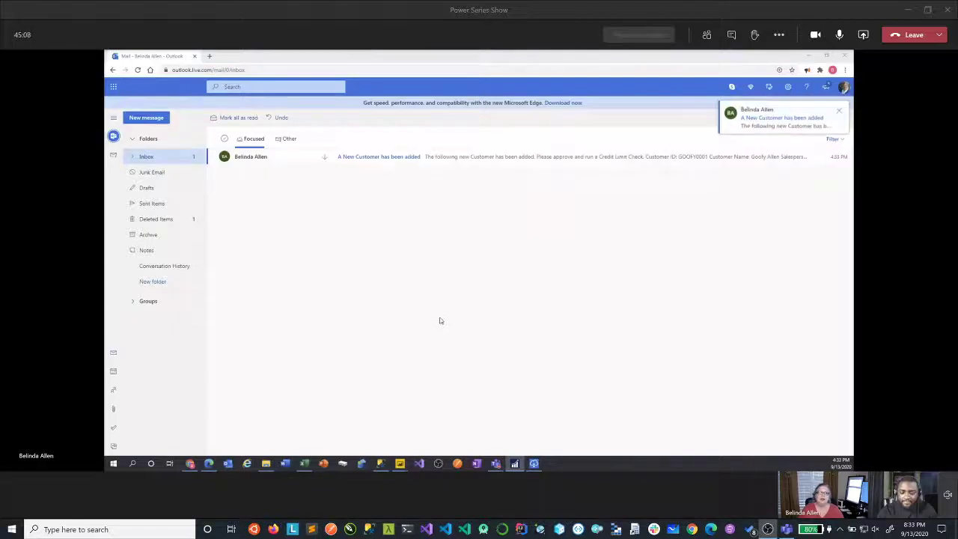
{"action": "left_click", "coordinate": [243, 159]}
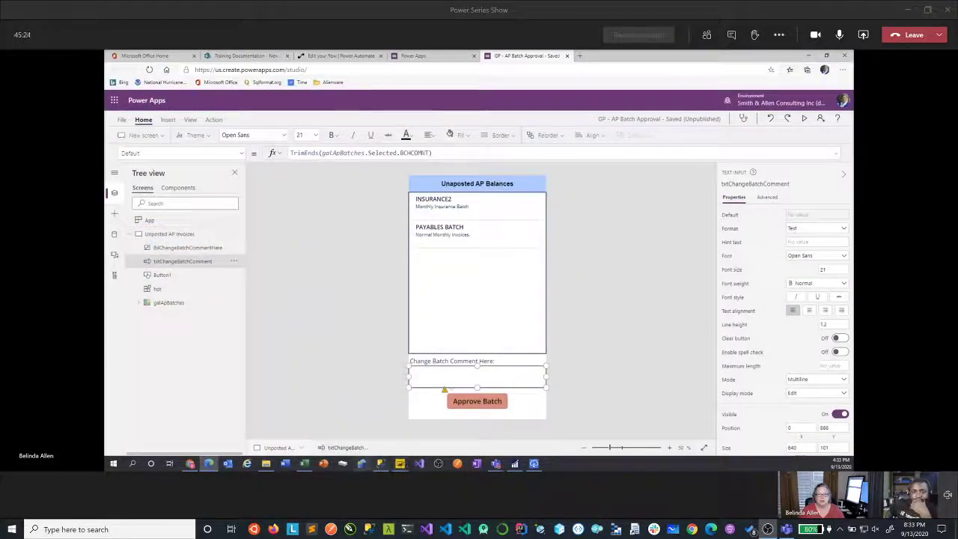
In Power Apps, open the GP - Customers On Hold app for editing and preview it
{"action": "left_click", "coordinate": [454, 58]}
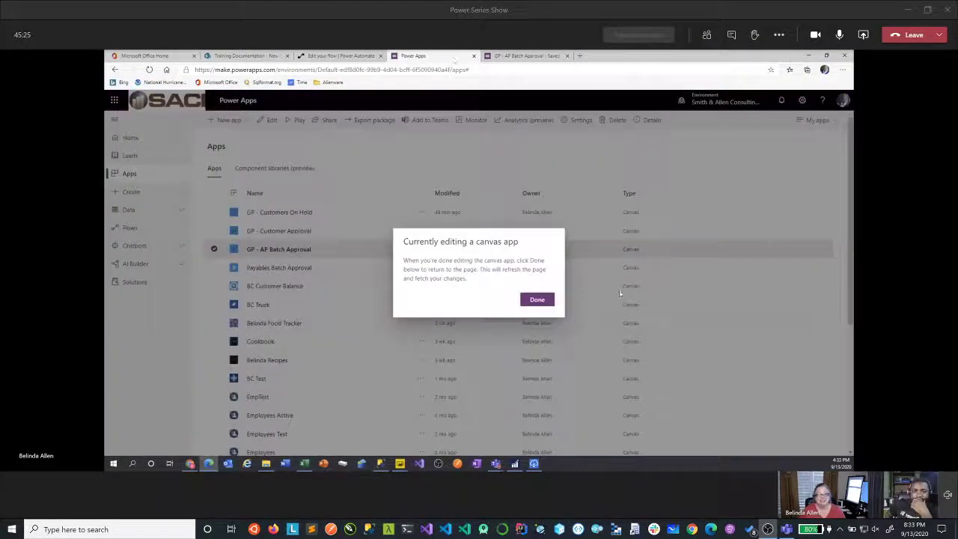
{"action": "left_click", "coordinate": [536, 299]}
{"action": "left_click", "coordinate": [417, 214]}
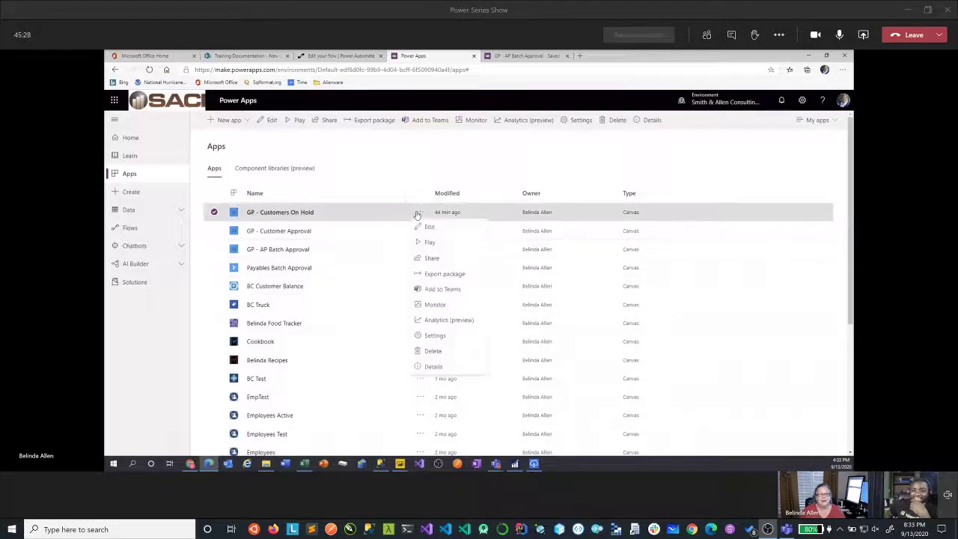
{"action": "left_click", "coordinate": [424, 227]}
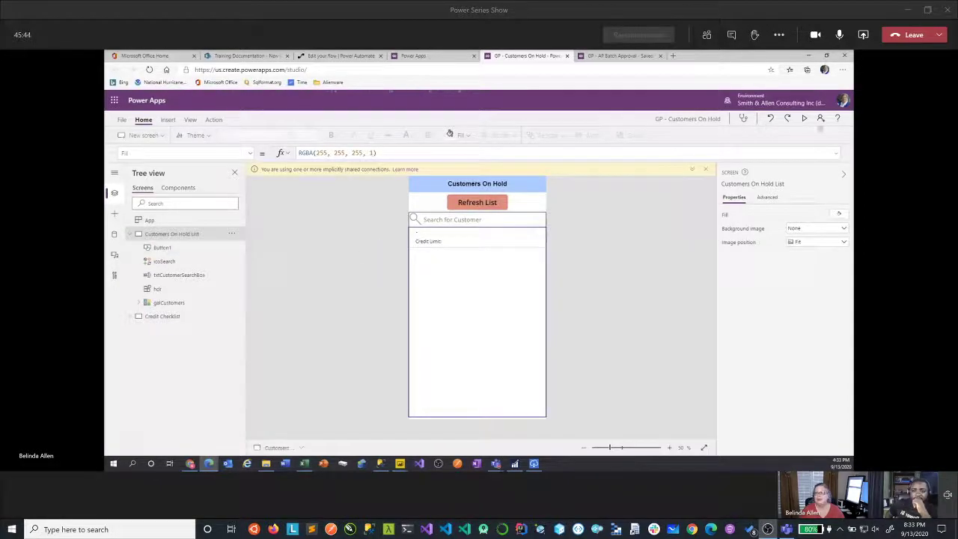
{"action": "left_click", "coordinate": [804, 119]}
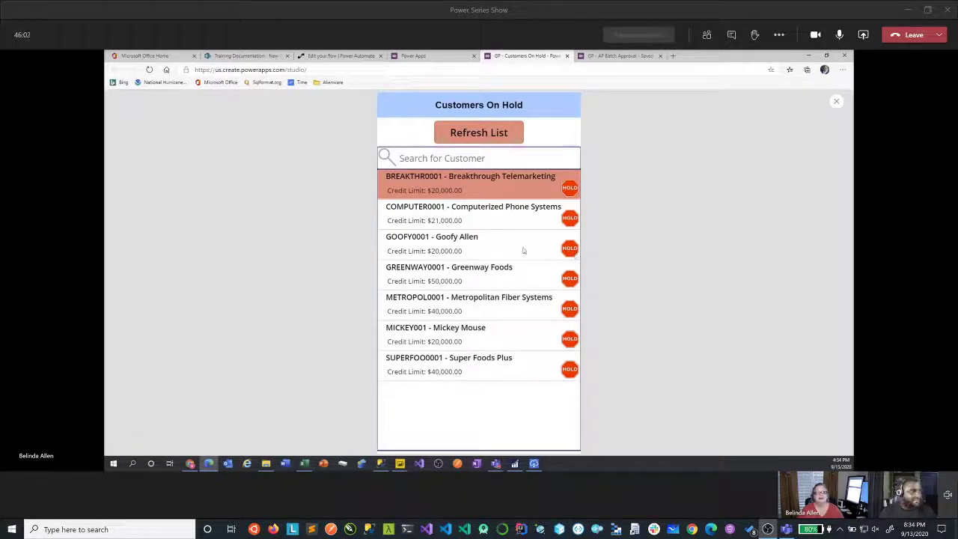
Turn on Credit Checked in the newly added customer's credit checklist and submit the update to remove the hold
{"action": "left_click", "coordinate": [475, 247]}
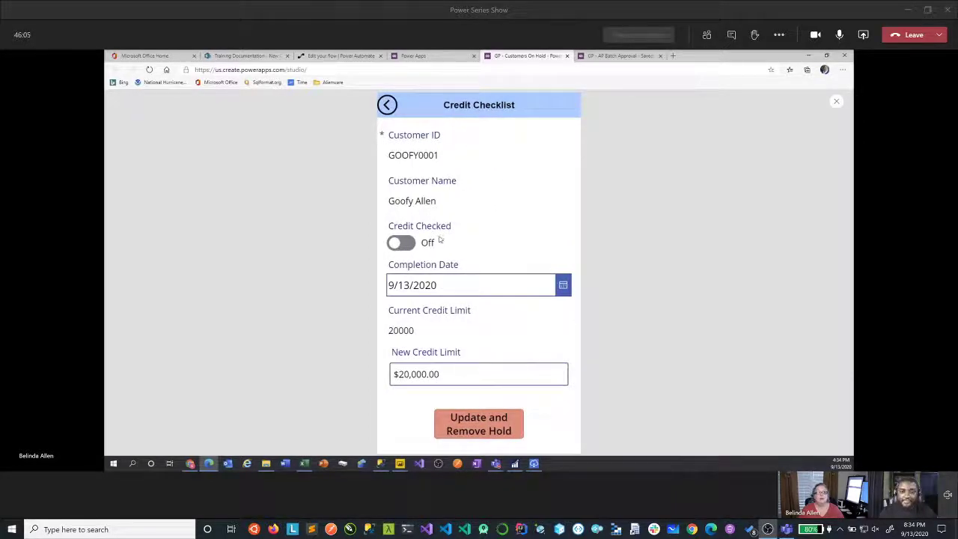
{"action": "left_click", "coordinate": [404, 243]}
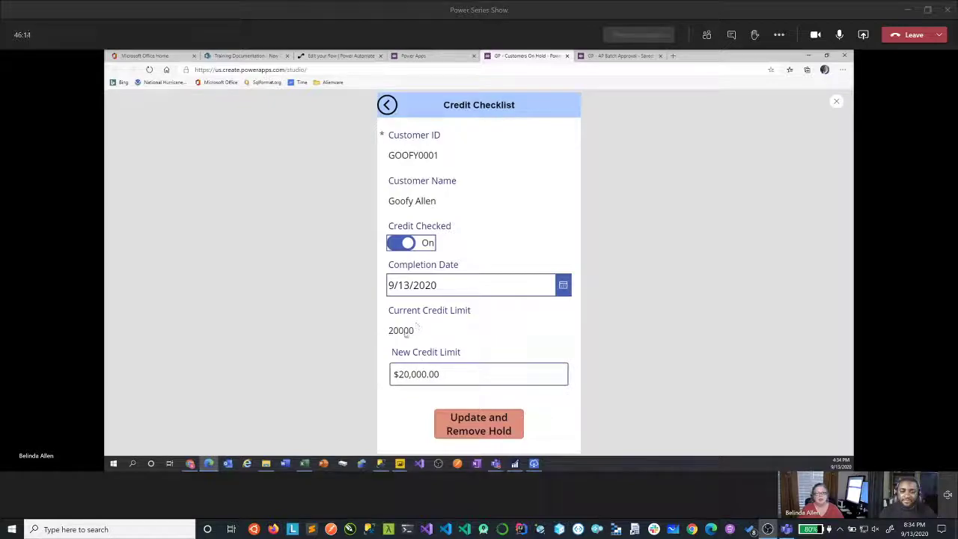
{"action": "left_click", "coordinate": [427, 374]}
{"action": "key", "text": "ctrl+a"}
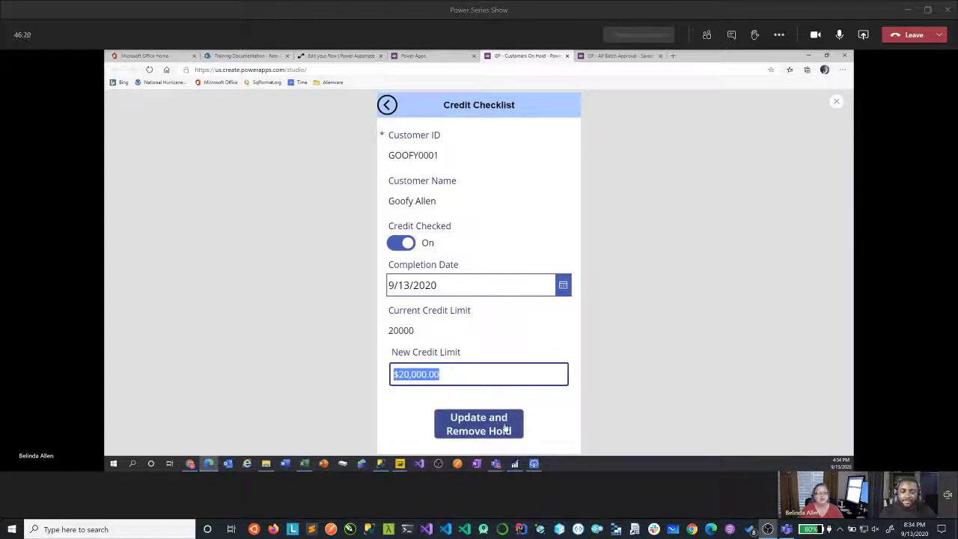
{"action": "left_click", "coordinate": [475, 428]}
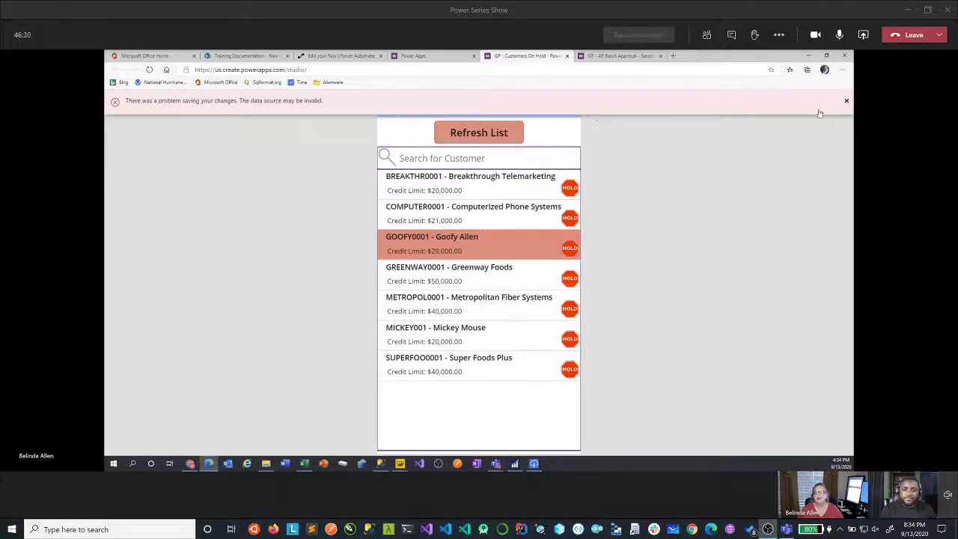
{"action": "left_click", "coordinate": [846, 101]}
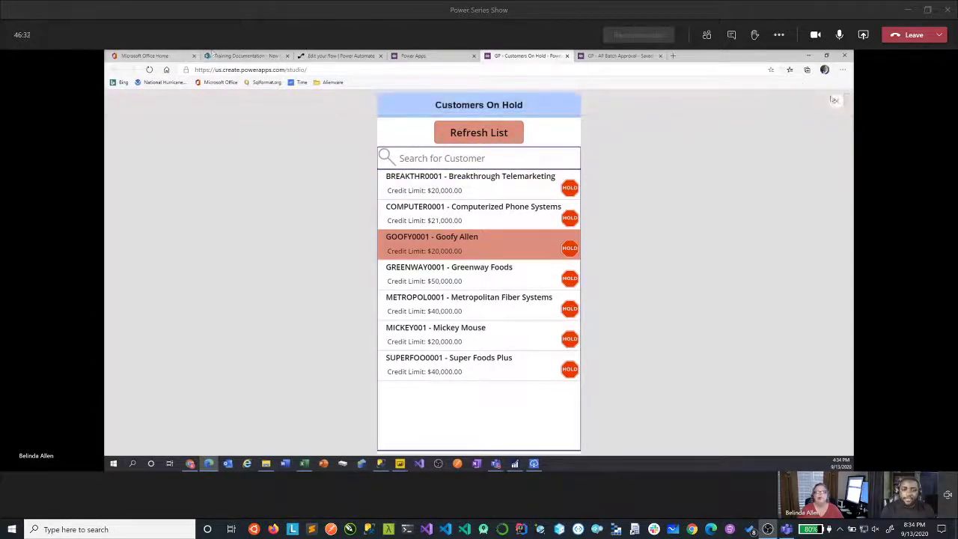
Open the new customer's item in the SharePoint New Customer Checklist and examine the end of its Customer ID value
{"action": "left_click", "coordinate": [238, 56]}
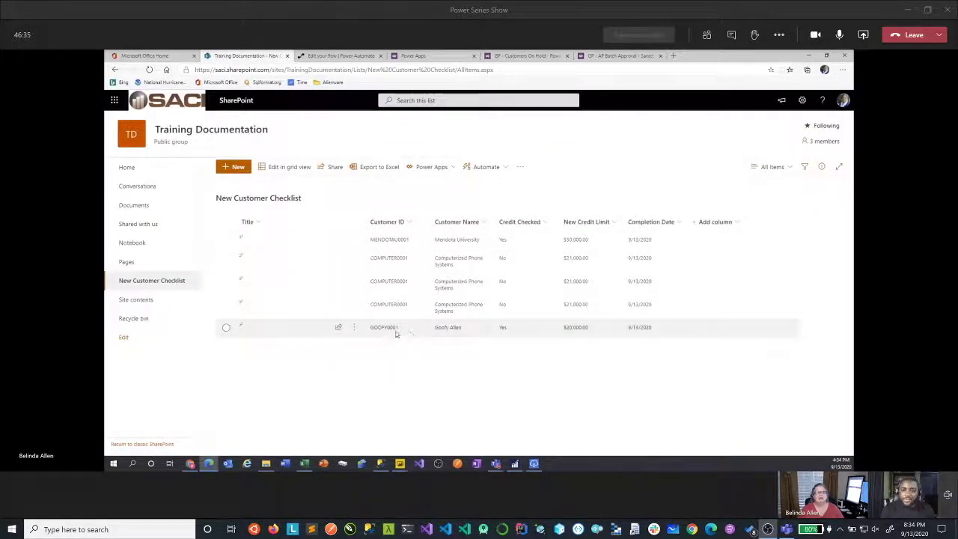
{"action": "left_click", "coordinate": [390, 331]}
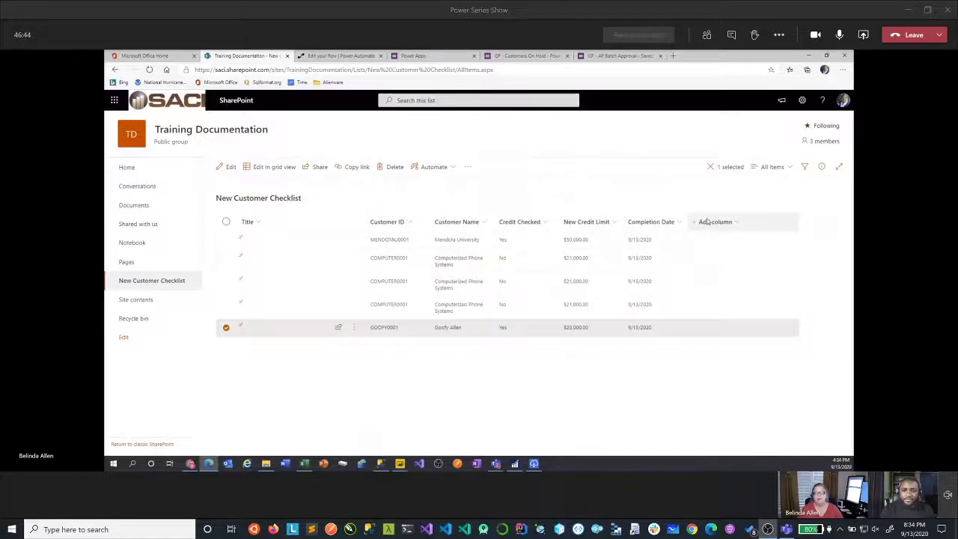
{"action": "left_click", "coordinate": [229, 168]}
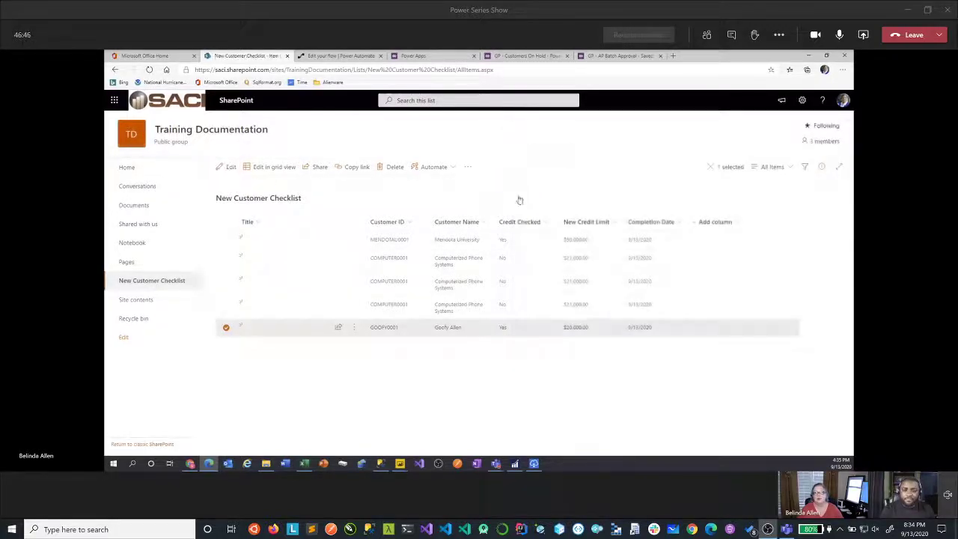
{"action": "left_click", "coordinate": [228, 167]}
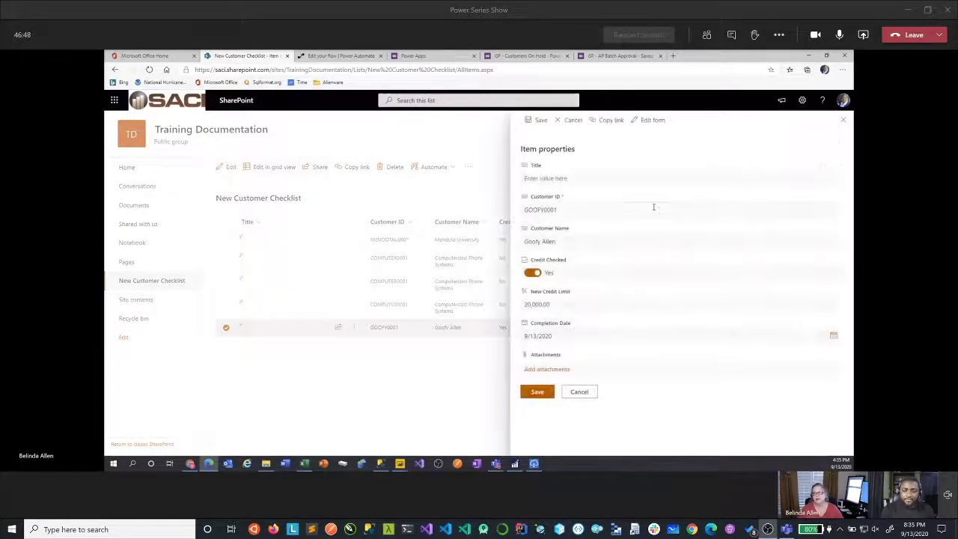
{"action": "left_click", "coordinate": [592, 207]}
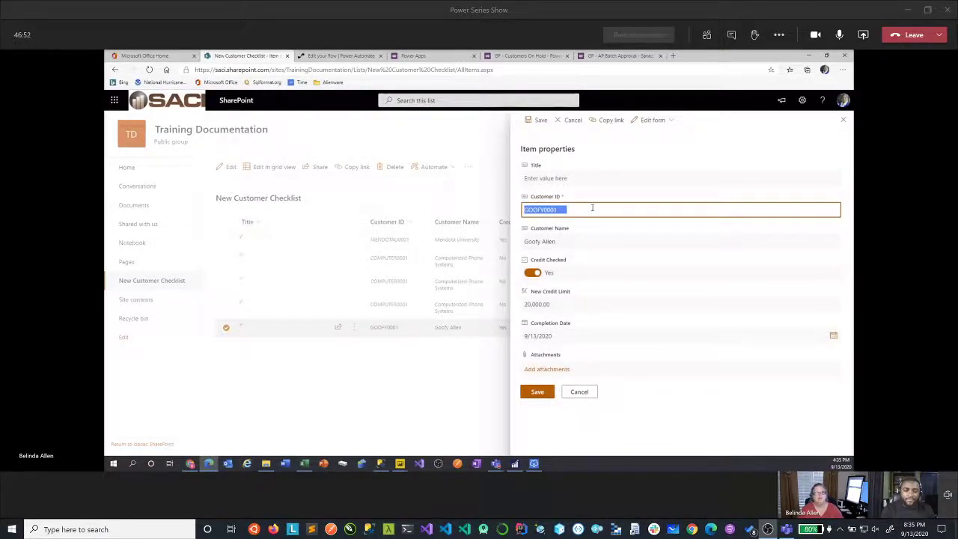
{"action": "left_click", "coordinate": [570, 209]}
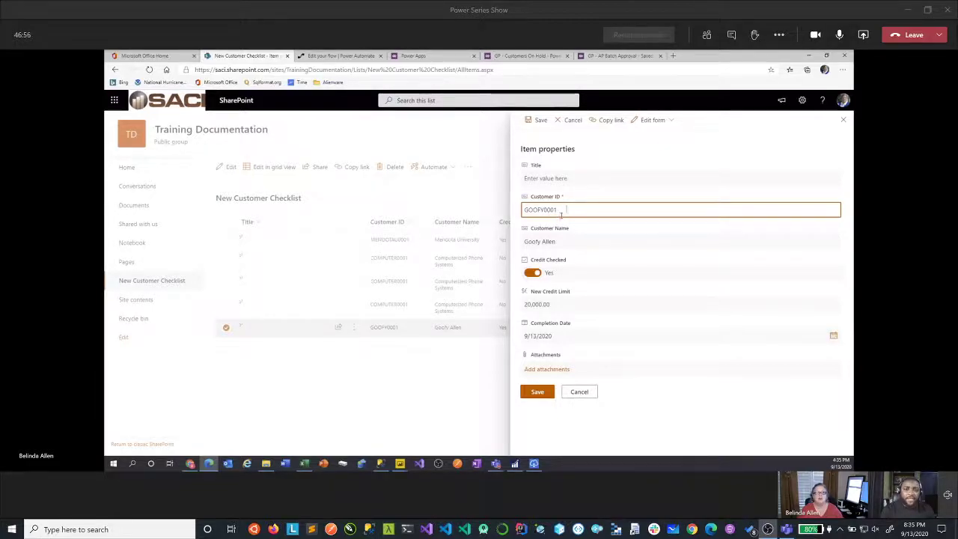
Review the item's Customer ID, Customer Name and New Credit Limit fields, and close the item without changes
{"action": "left_click", "coordinate": [582, 240]}
{"action": "left_click", "coordinate": [583, 240]}
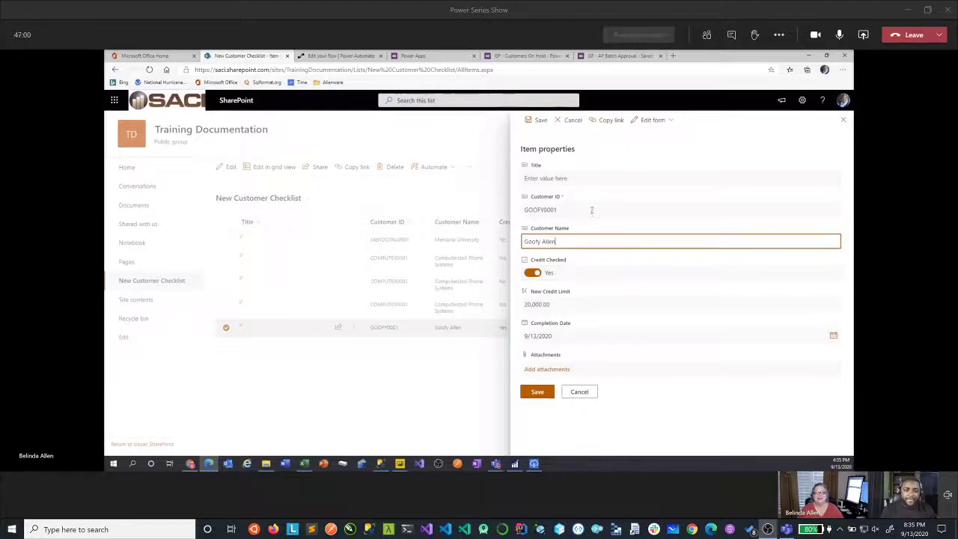
{"action": "left_click", "coordinate": [591, 210]}
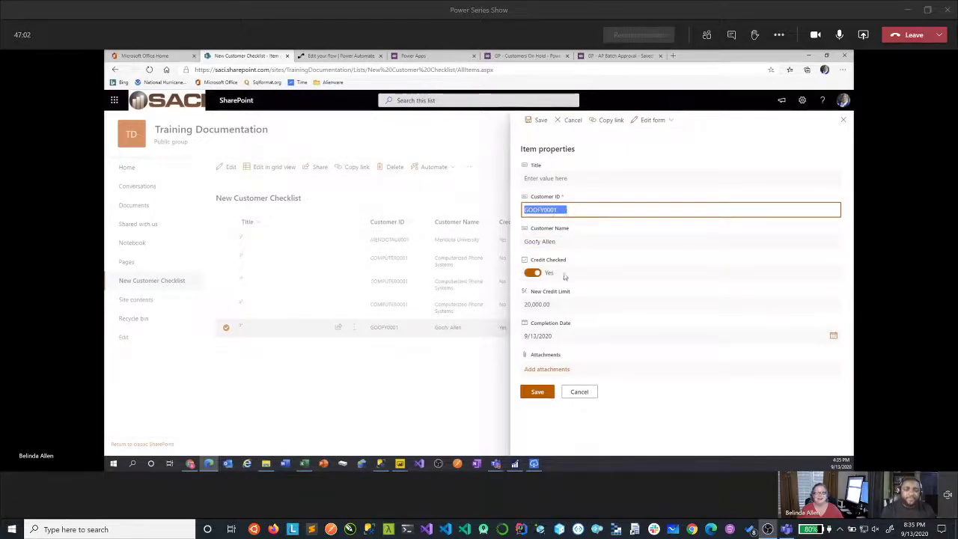
{"action": "left_click", "coordinate": [573, 304]}
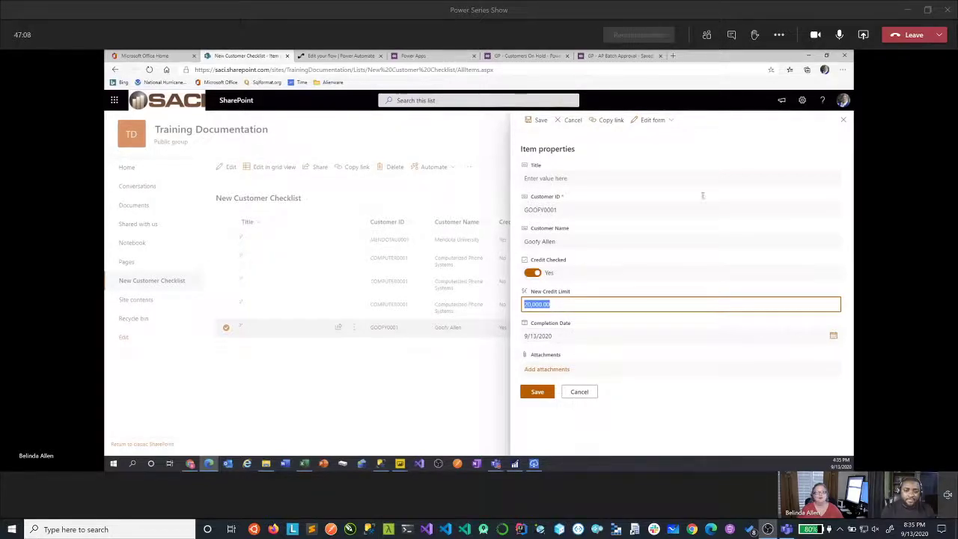
{"action": "left_click", "coordinate": [842, 120]}
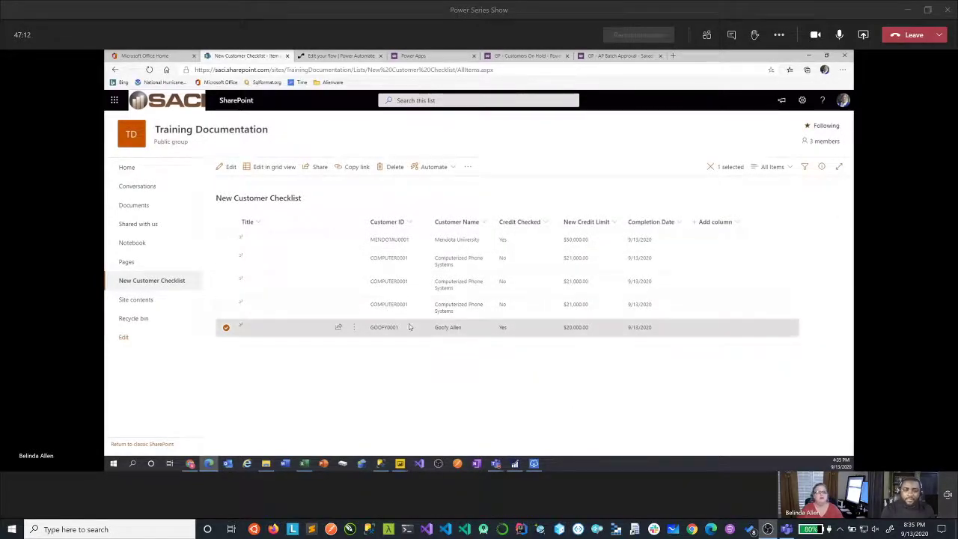
{"action": "left_click", "coordinate": [520, 394]}
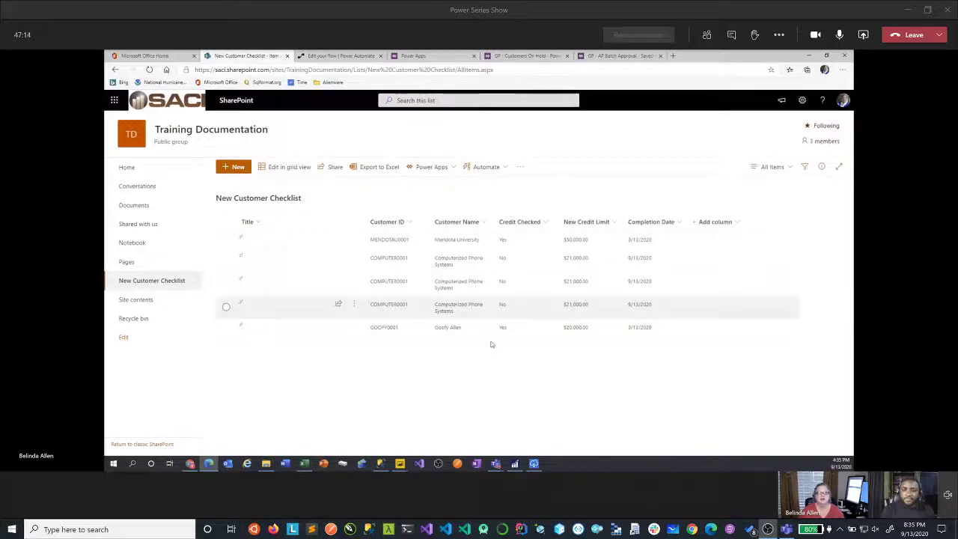
Switch to the GP - Customer Credit Limit report in Power BI Desktop
{"action": "left_click", "coordinate": [604, 57]}
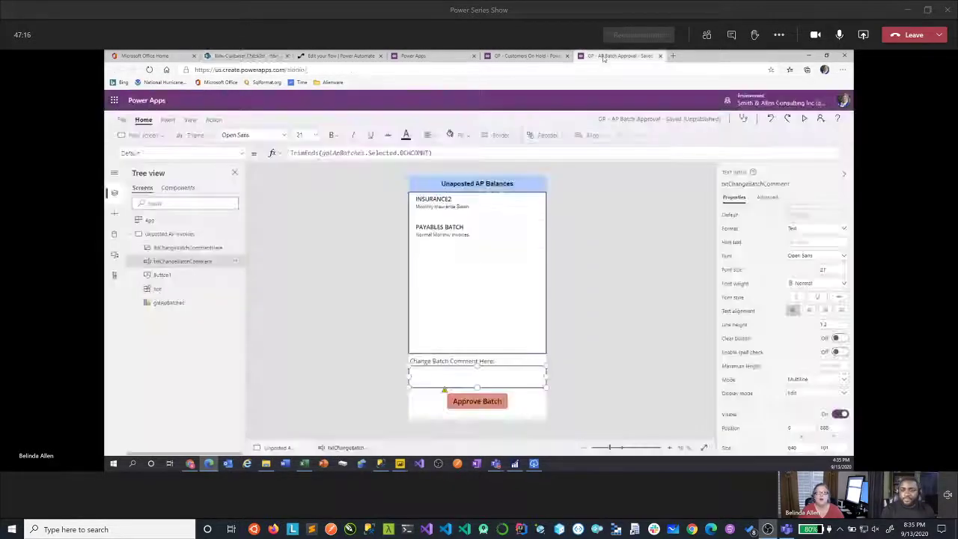
{"action": "left_click", "coordinate": [534, 57]}
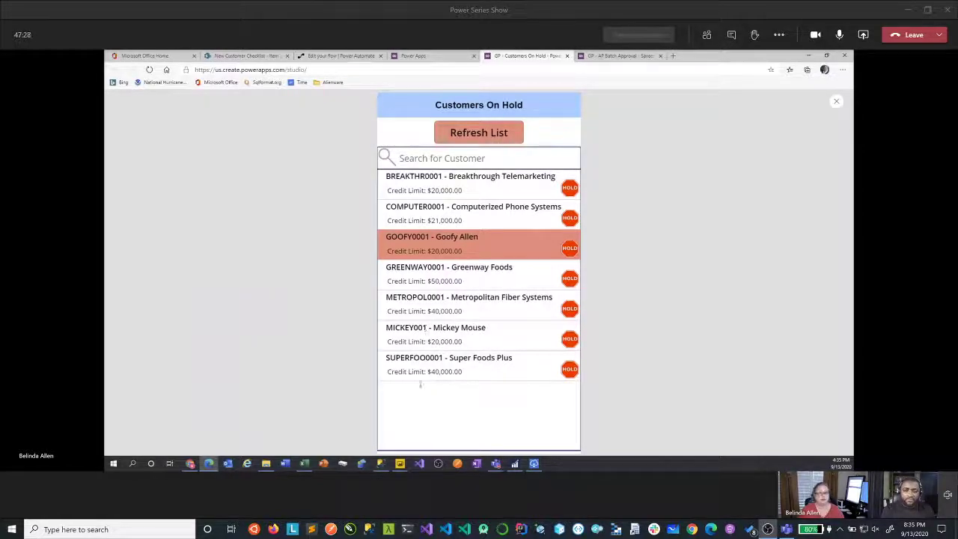
{"action": "mouse_move", "coordinate": [399, 463]}
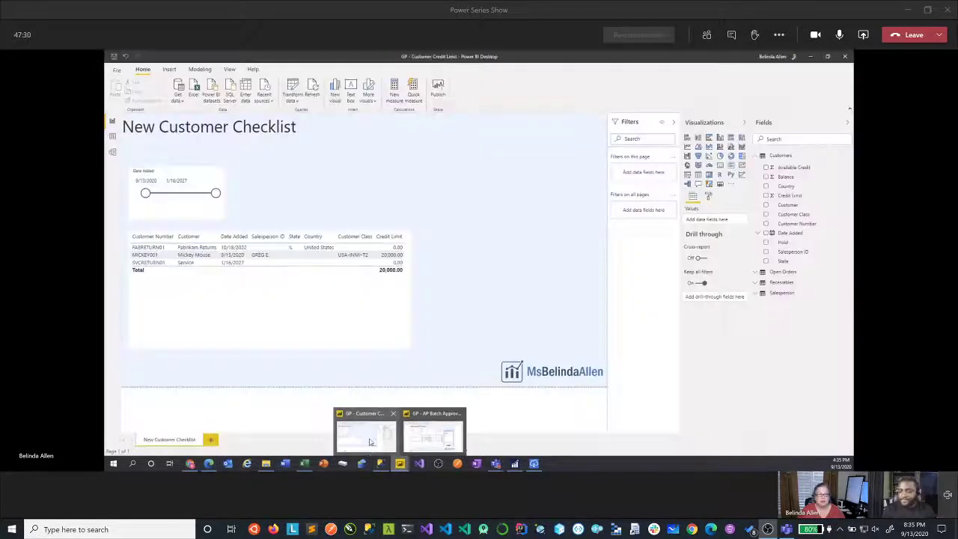
{"action": "left_click", "coordinate": [369, 442]}
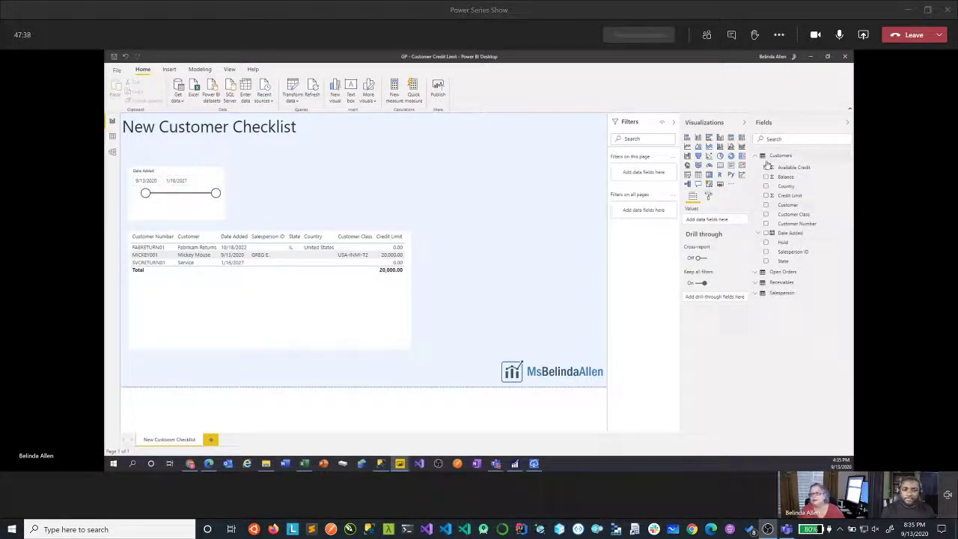
Insert a clustered column chart above the customer table, beside the Date Added slicer, and enlarge it
{"action": "left_click", "coordinate": [719, 138]}
{"action": "left_click_drag", "start_coordinate": [270, 170], "coordinate": [339, 153]}
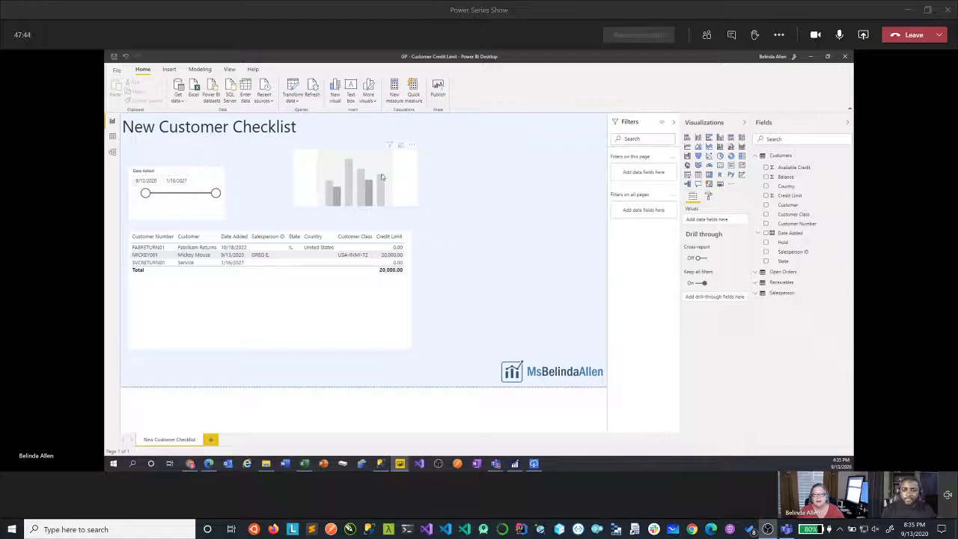
{"action": "left_click_drag", "start_coordinate": [416, 204], "coordinate": [467, 220]}
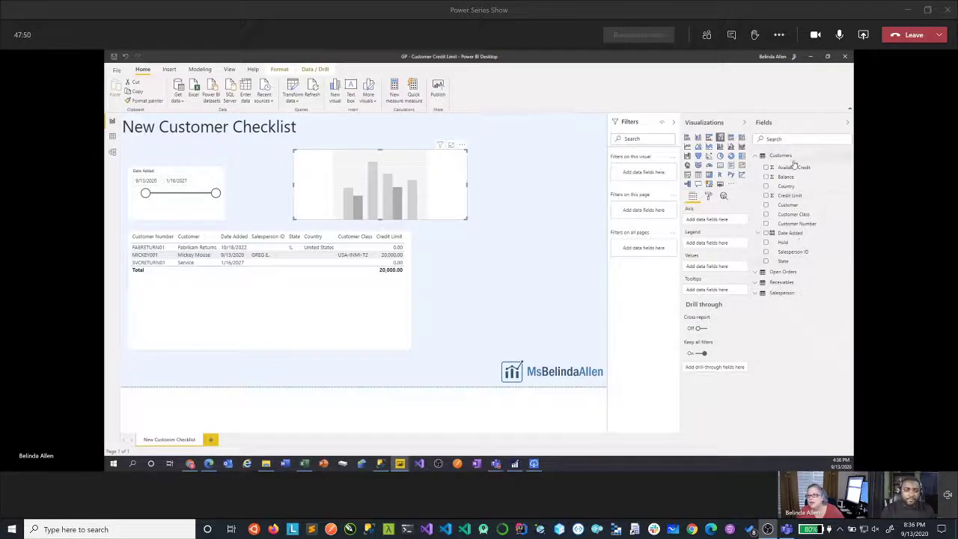
Chart Available Credit and Balance by Customer from the Customers table, and enlarge and reposition the chart
{"action": "left_click_drag", "start_coordinate": [806, 171], "coordinate": [721, 266]}
{"action": "left_click_drag", "start_coordinate": [786, 177], "coordinate": [721, 274]}
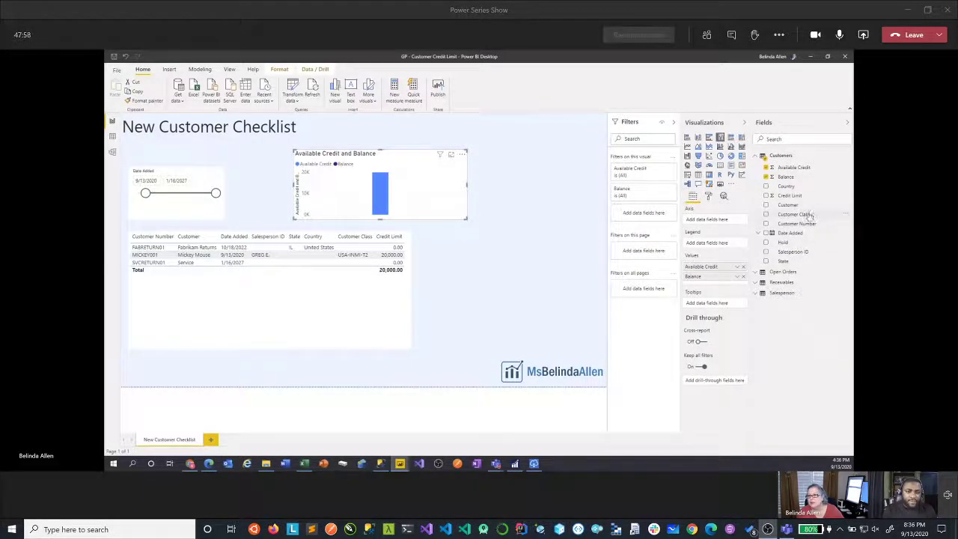
{"action": "left_click_drag", "start_coordinate": [788, 205], "coordinate": [707, 219]}
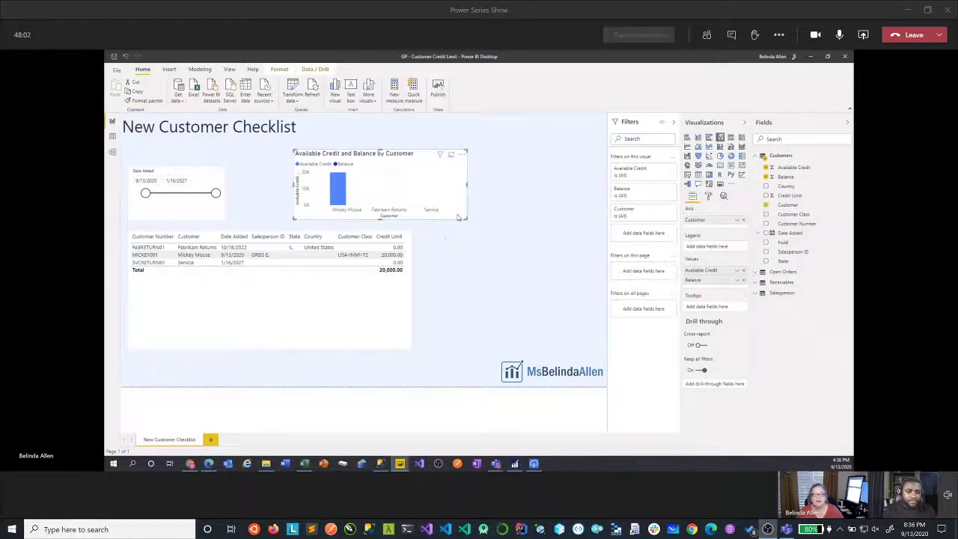
{"action": "left_click_drag", "start_coordinate": [467, 218], "coordinate": [544, 239]}
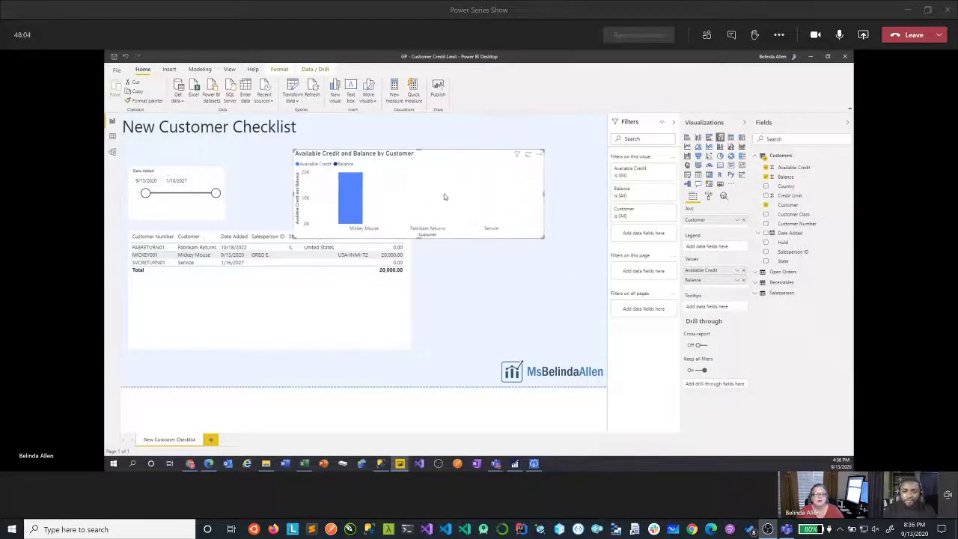
{"action": "left_click_drag", "start_coordinate": [437, 182], "coordinate": [444, 163]}
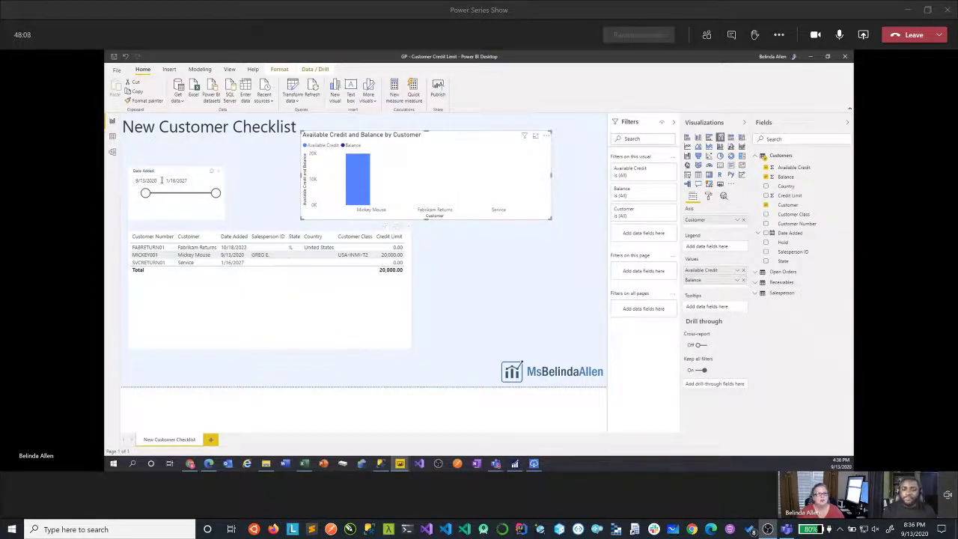
Extend the Date Added slicer's start back to 1/1/2020 and widen the column chart
{"action": "left_click_drag", "start_coordinate": [146, 193], "coordinate": [121, 199]}
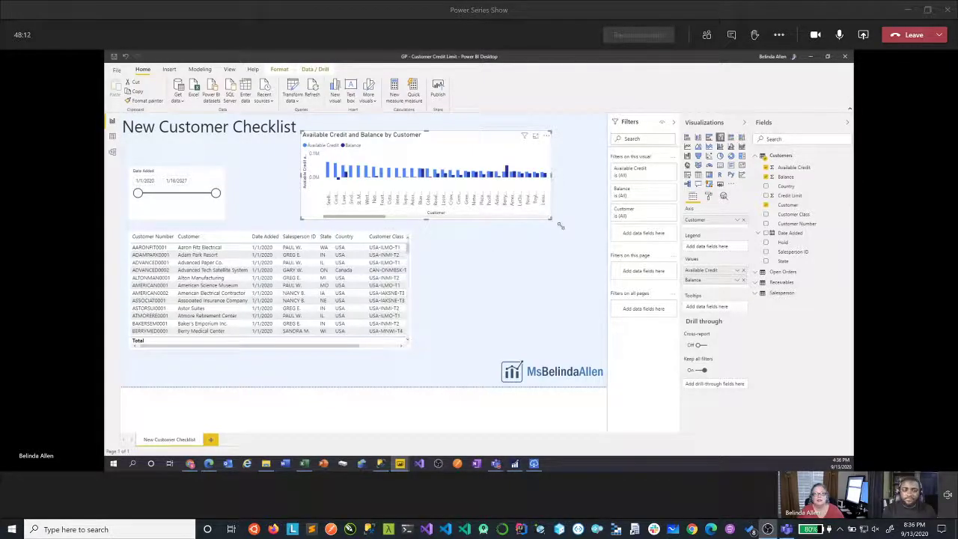
{"action": "left_click_drag", "start_coordinate": [561, 226], "coordinate": [587, 238]}
Test cross-filtering between the visuals with the Alton Manufacturing row and the Berry Medical Center column, clearing each selection
{"action": "left_click_drag", "start_coordinate": [253, 238], "coordinate": [253, 240]}
{"action": "left_click", "coordinate": [205, 278]}
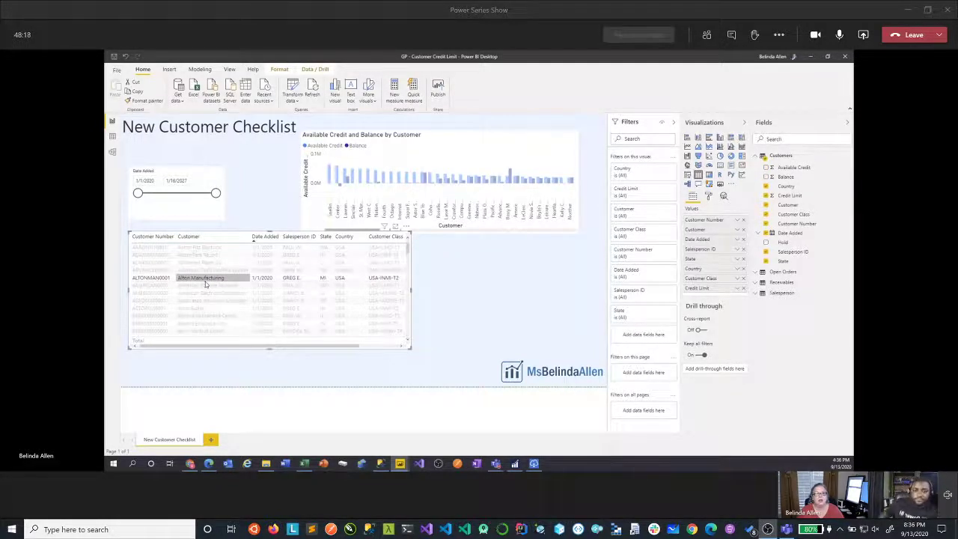
{"action": "left_click", "coordinate": [205, 282]}
{"action": "left_click", "coordinate": [510, 180]}
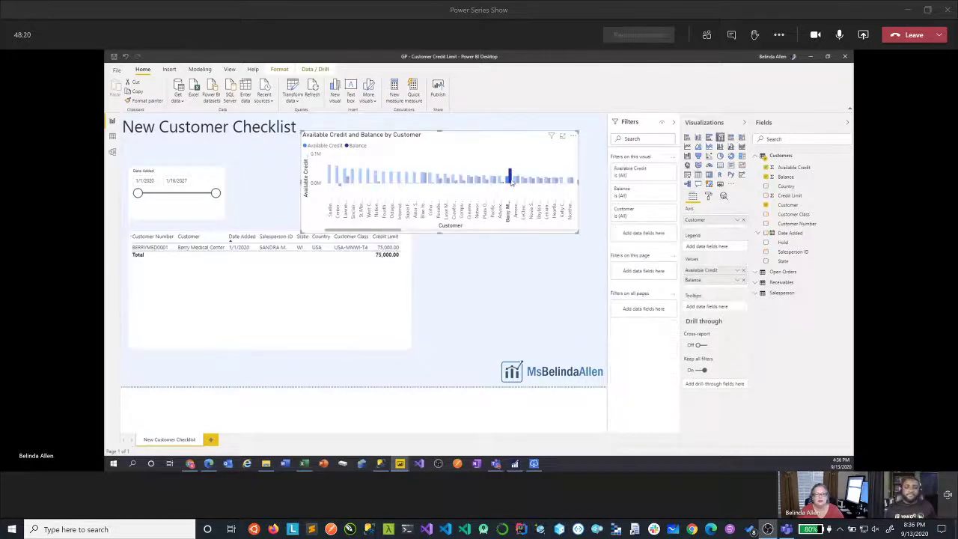
{"action": "left_click", "coordinate": [511, 182]}
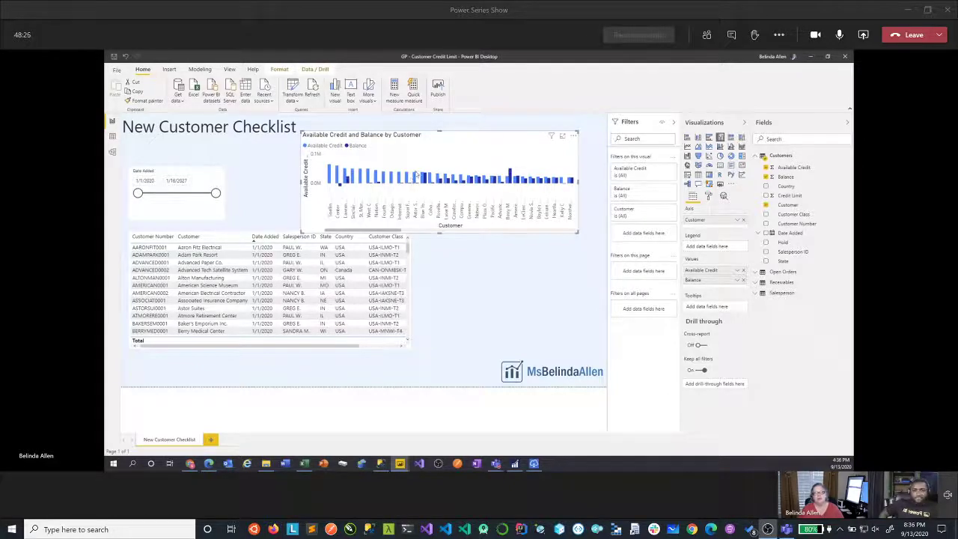
Move the chart closer to the page's upper edge and remove Available Credit and Balance from its values
{"action": "left_click_drag", "start_coordinate": [440, 139], "coordinate": [457, 129]}
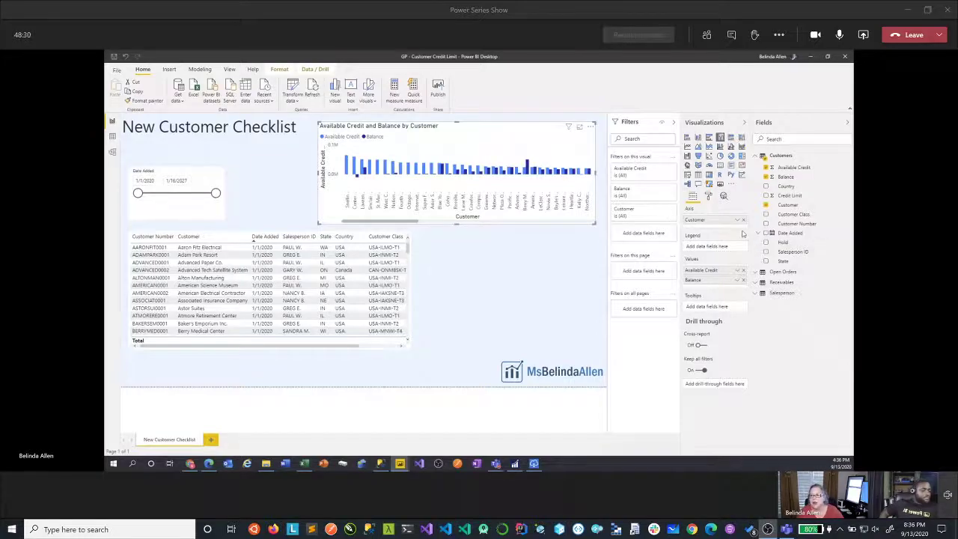
{"action": "left_click", "coordinate": [744, 271]}
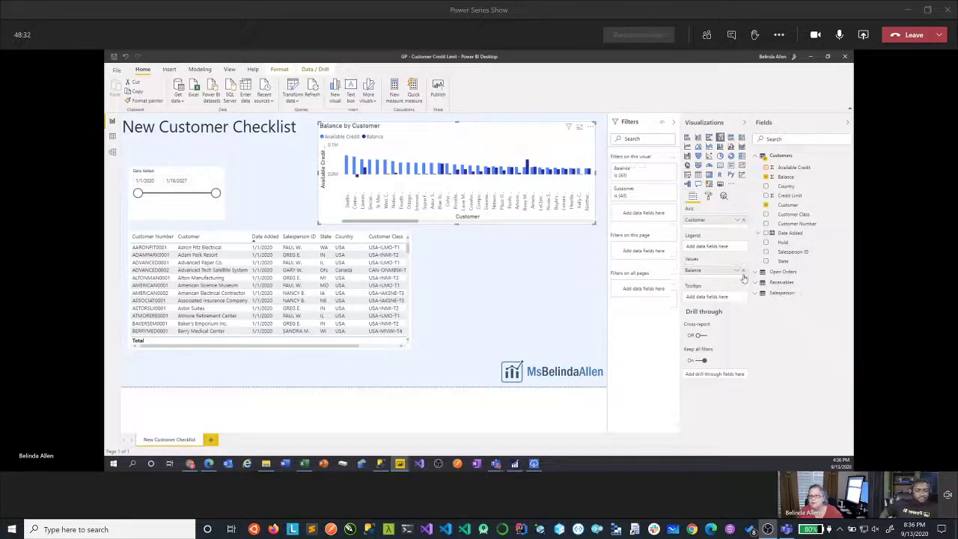
{"action": "left_click", "coordinate": [744, 271]}
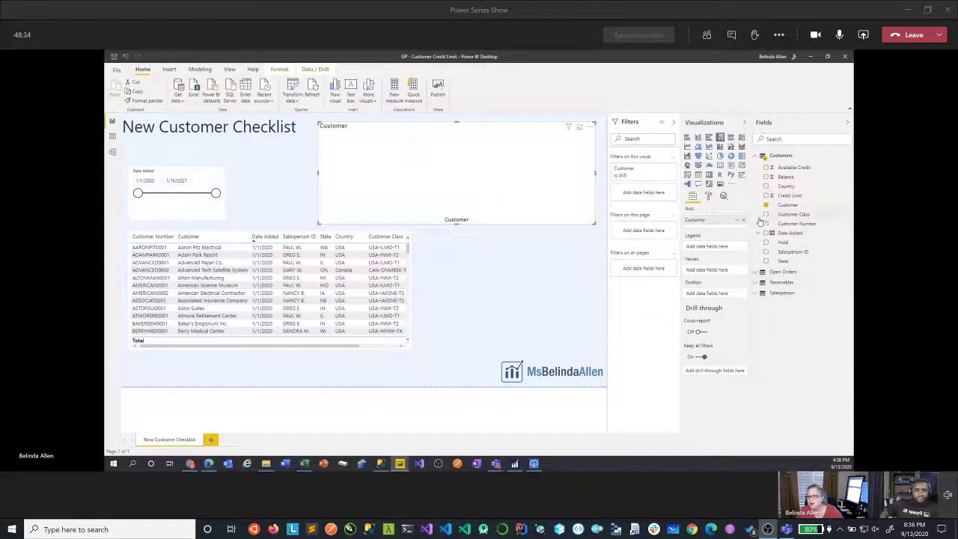
Plot Document Amount from the Open Orders table as a stacked column chart with SOP Type as the legend
{"action": "left_click", "coordinate": [755, 157]}
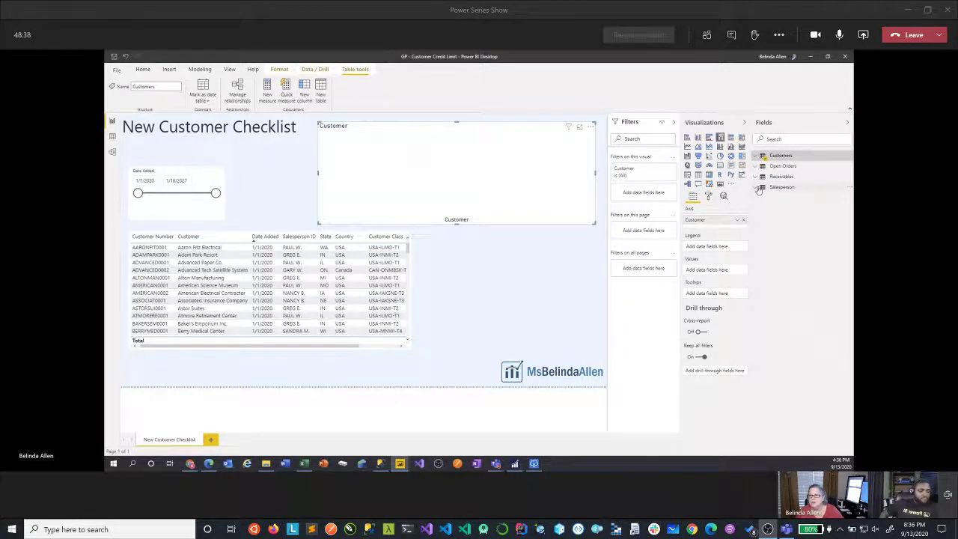
{"action": "left_click", "coordinate": [756, 165]}
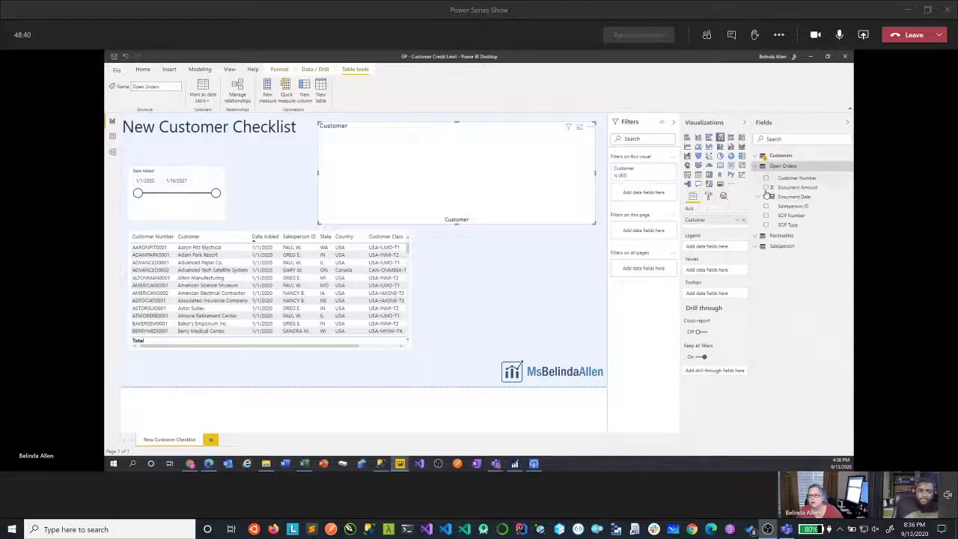
{"action": "left_click_drag", "start_coordinate": [807, 188], "coordinate": [722, 273]}
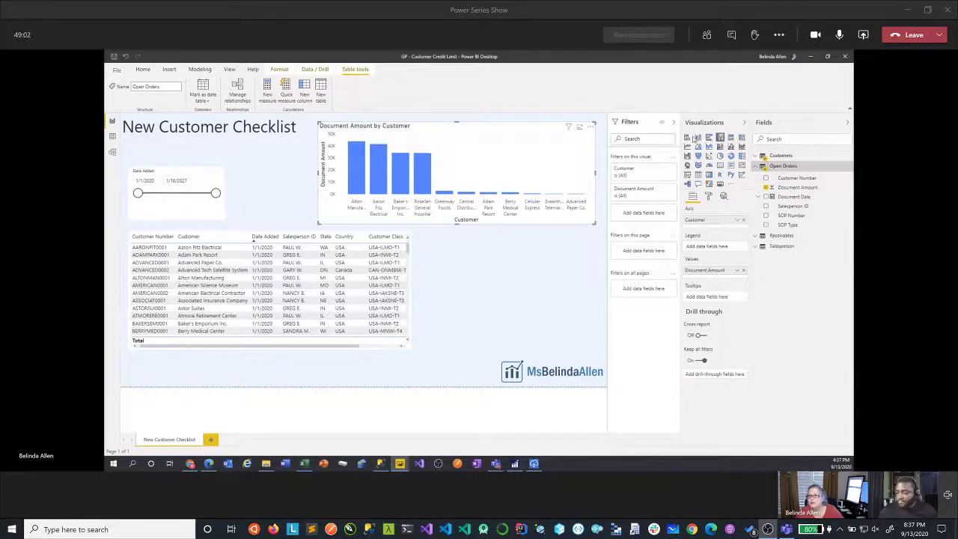
{"action": "left_click", "coordinate": [798, 205]}
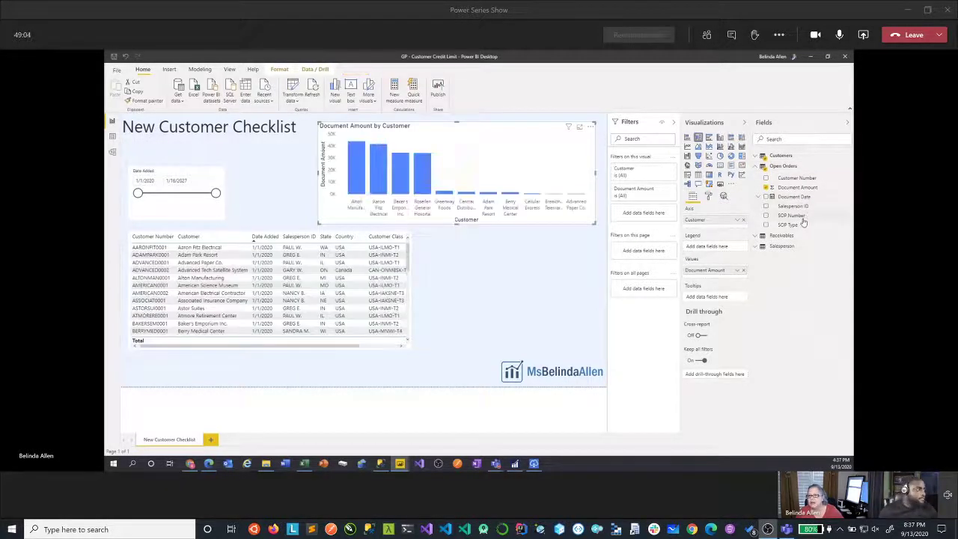
{"action": "left_click_drag", "start_coordinate": [799, 226], "coordinate": [707, 246]}
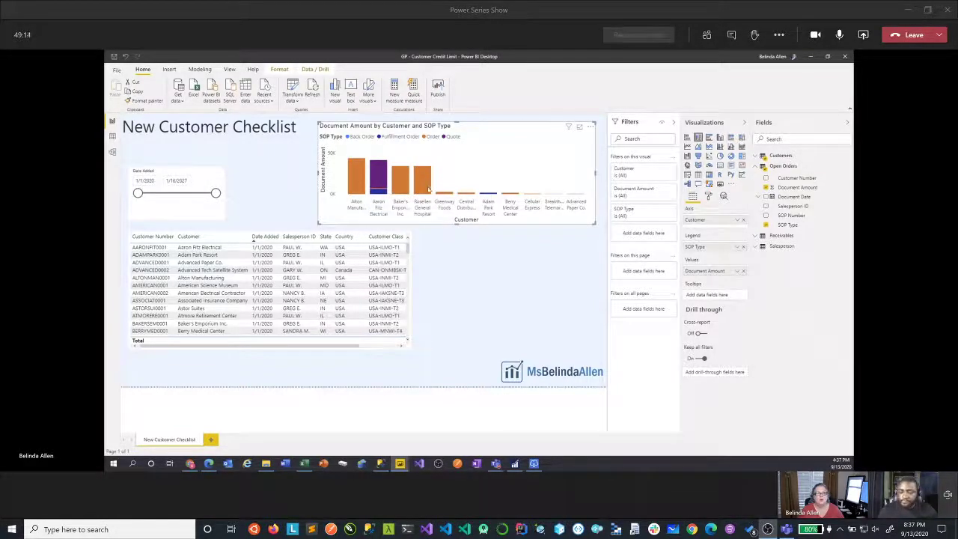
Filter the customer table by Alton Manufacturing's Order column in the chart and inspect that column's details
{"action": "mouse_move", "coordinate": [428, 189]}
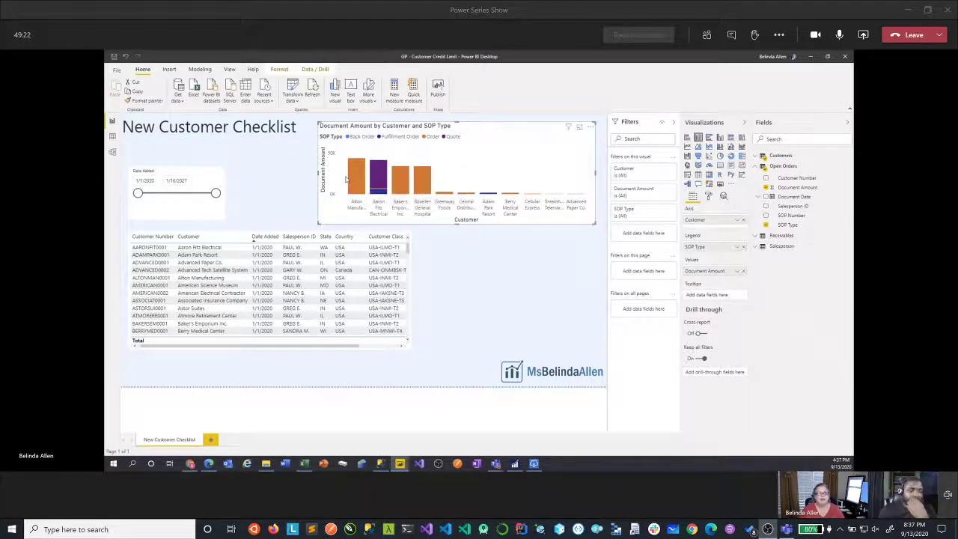
{"action": "mouse_move", "coordinate": [352, 178]}
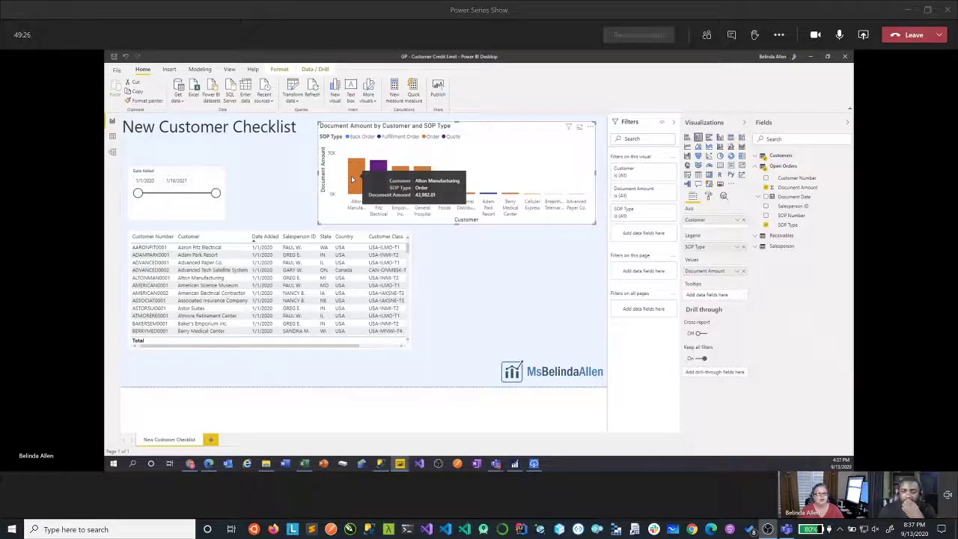
{"action": "left_click", "coordinate": [352, 178]}
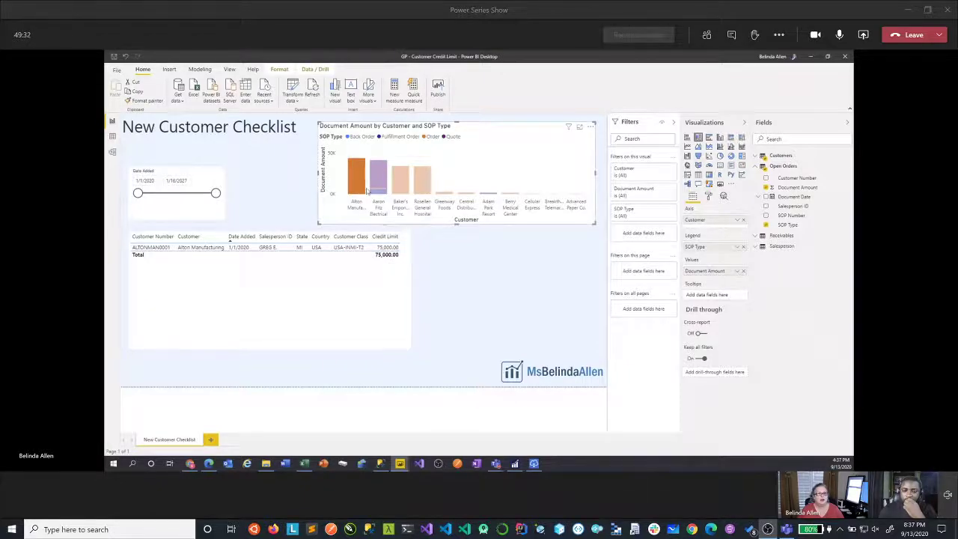
{"action": "mouse_move", "coordinate": [361, 187]}
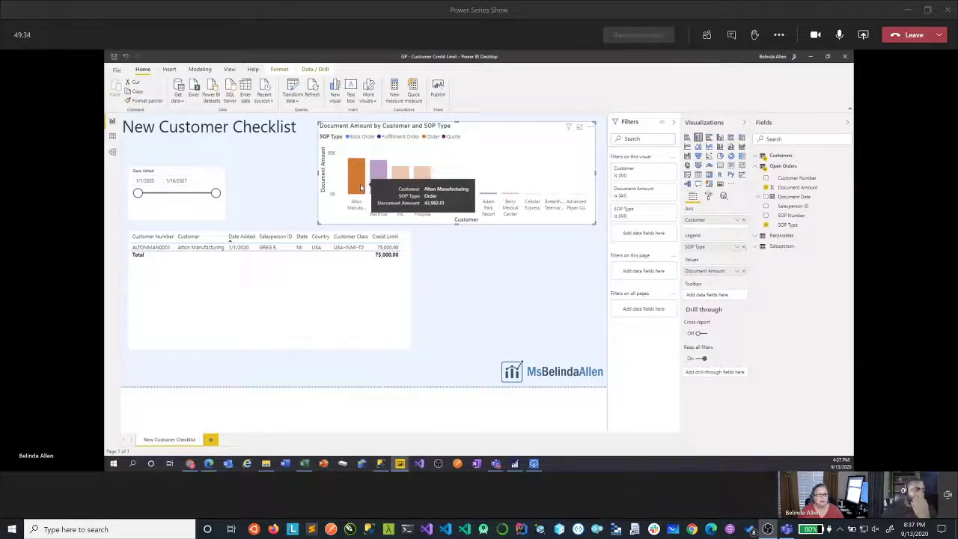
Widen the customer table and add the Balance field from the Customers table after Credit Limit
{"action": "left_click", "coordinate": [405, 322]}
{"action": "left_click_drag", "start_coordinate": [413, 292], "coordinate": [551, 292]}
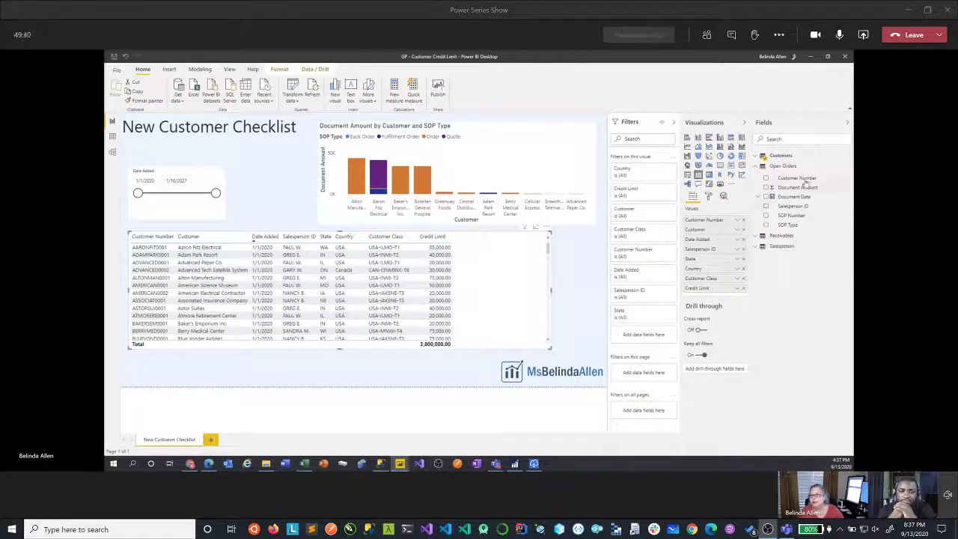
{"action": "left_click", "coordinate": [760, 155]}
{"action": "left_click_drag", "start_coordinate": [786, 177], "coordinate": [726, 291]}
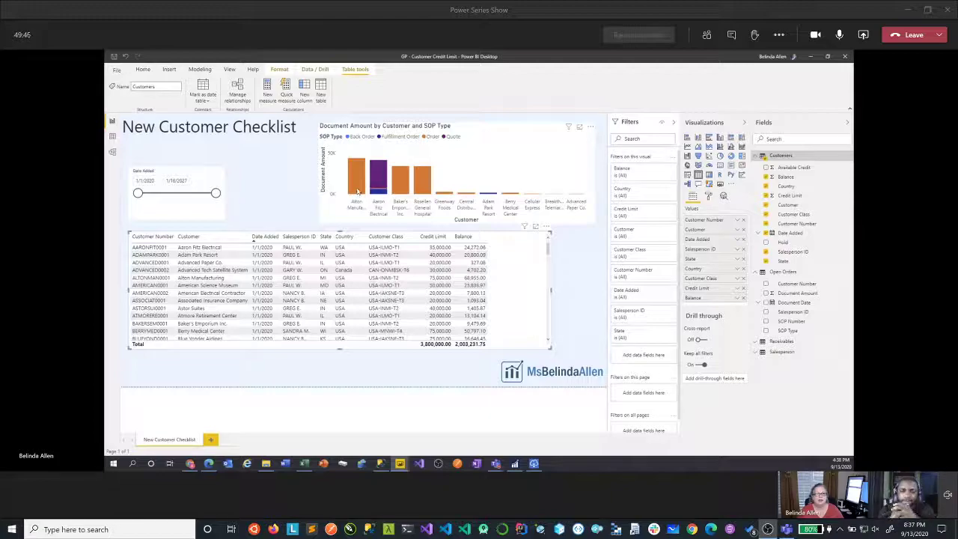
Select Alton Manufacturing's Order column again to compare its order amount with the customer's credit limit and balance
{"action": "left_click", "coordinate": [358, 193]}
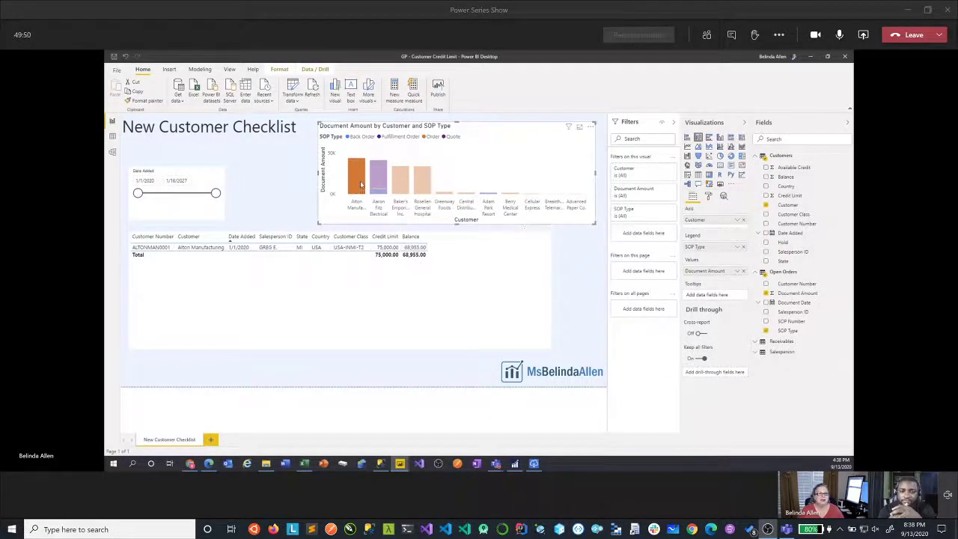
{"action": "mouse_move", "coordinate": [360, 185]}
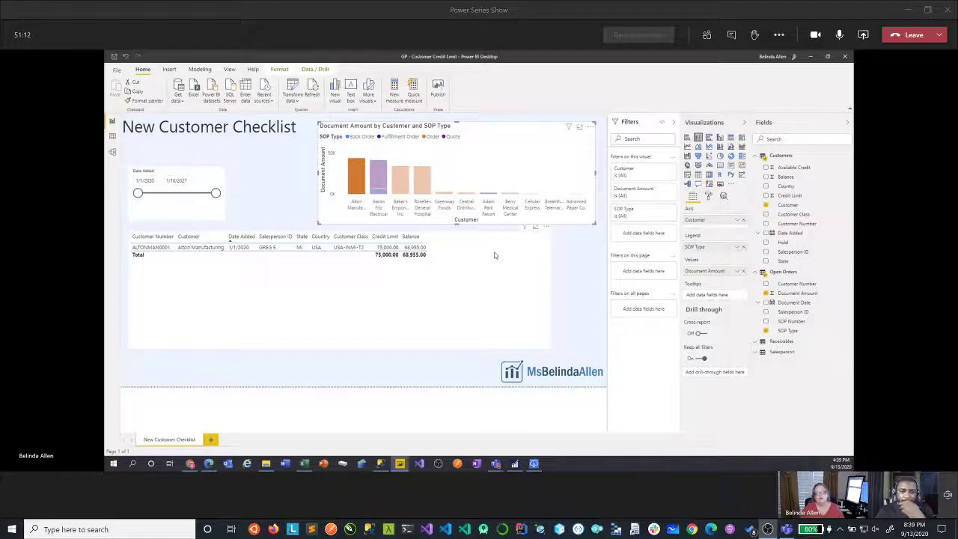
Narrow the customer table and move it further down the report page, with its rows sorted by Customer
{"action": "left_click", "coordinate": [553, 281]}
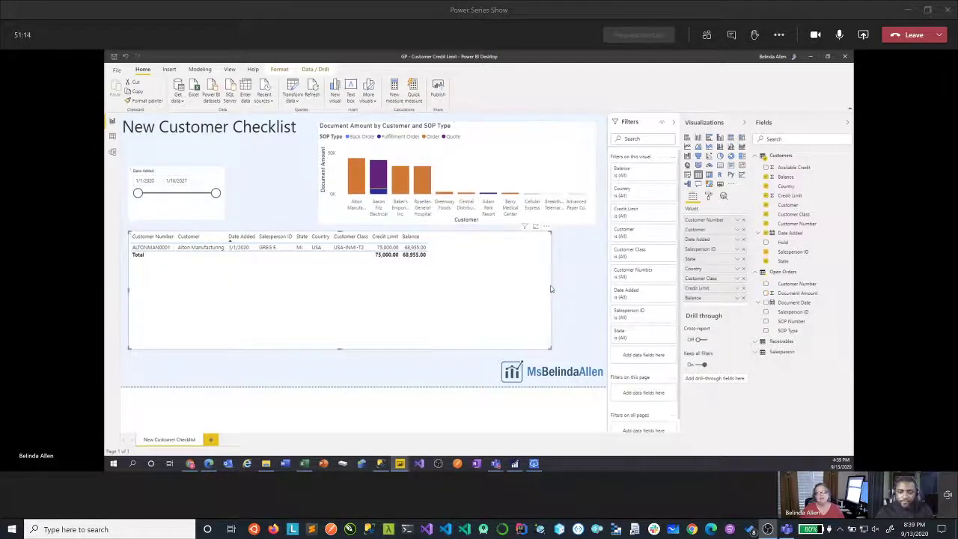
{"action": "left_click_drag", "start_coordinate": [477, 296], "coordinate": [467, 298]}
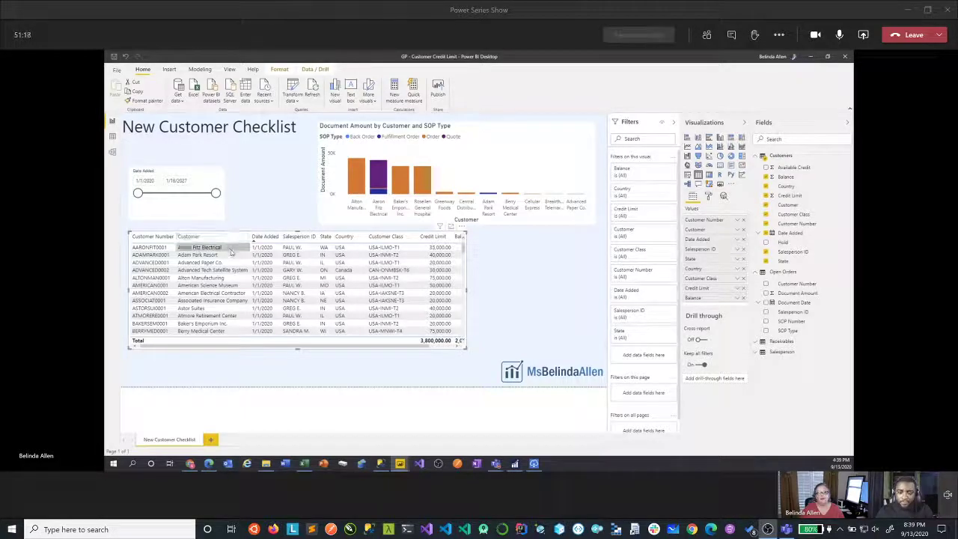
{"action": "key", "text": "Escape"}
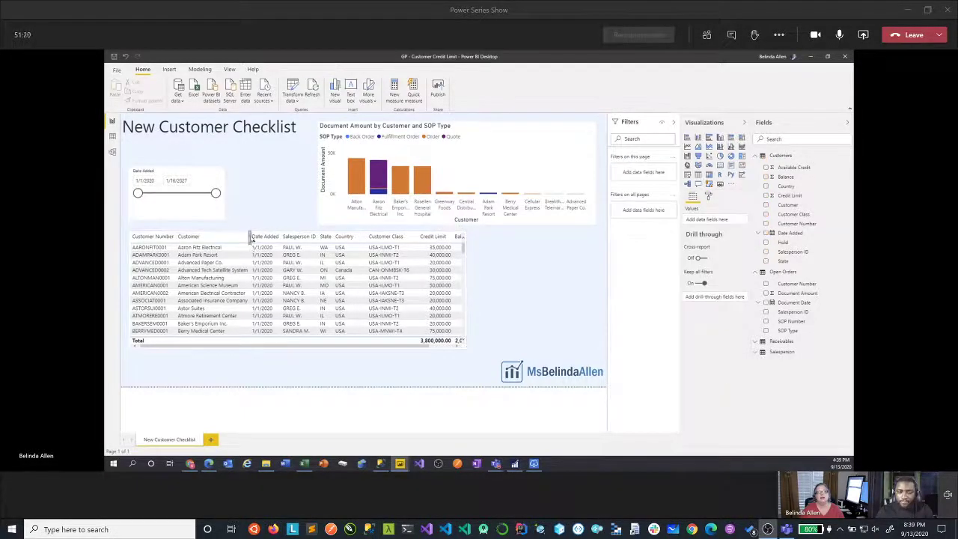
{"action": "left_click", "coordinate": [301, 233]}
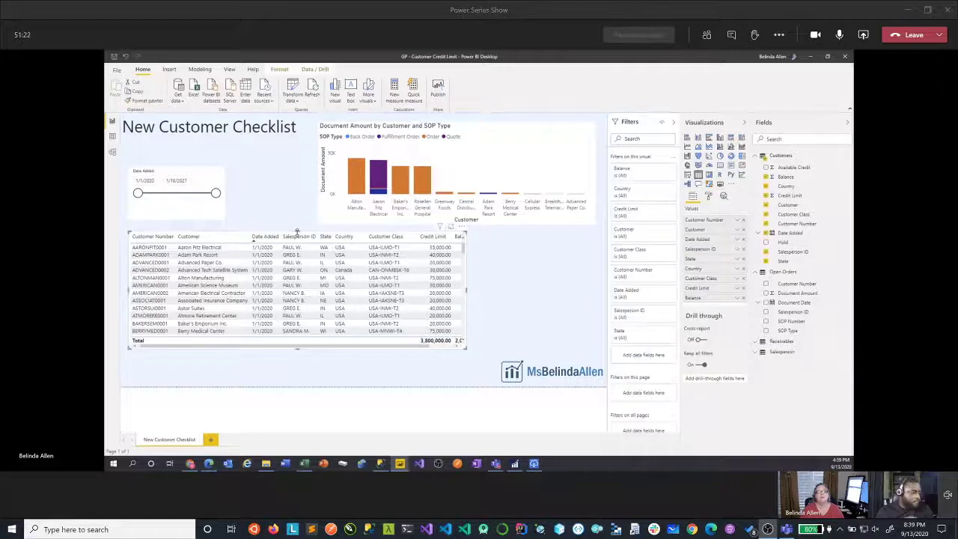
{"action": "key", "text": "Escape"}
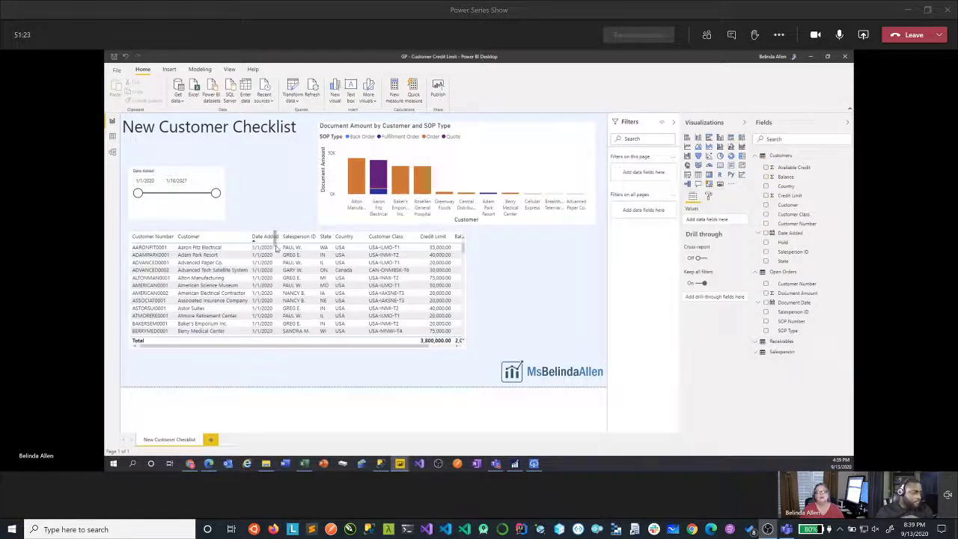
{"action": "left_click", "coordinate": [231, 237]}
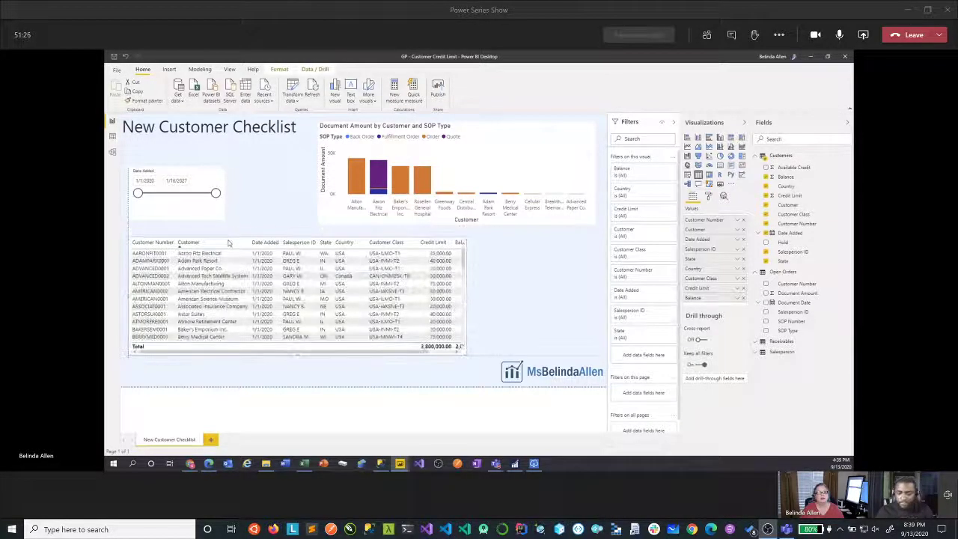
{"action": "left_click", "coordinate": [314, 236]}
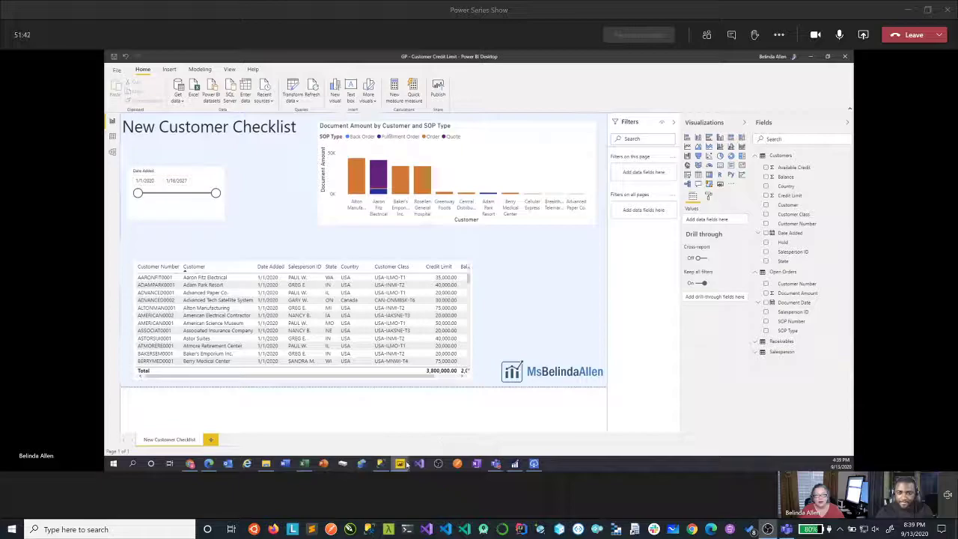
Switch to Power Apps, close the GP - Customers On Hold and GP - AP Batch Approval editors without saving, and return to the apps list
{"action": "left_click", "coordinate": [811, 57]}
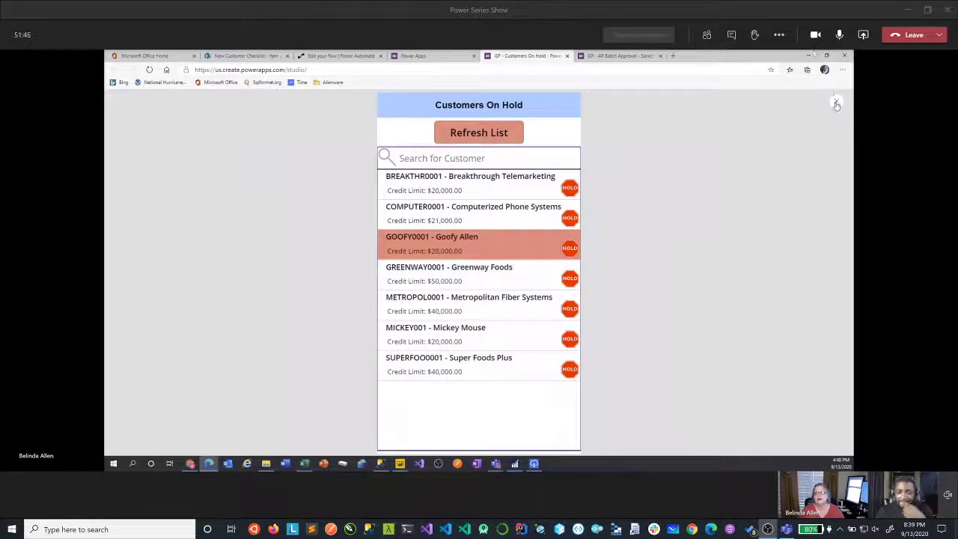
{"action": "left_click", "coordinate": [836, 104]}
{"action": "left_click", "coordinate": [566, 55]}
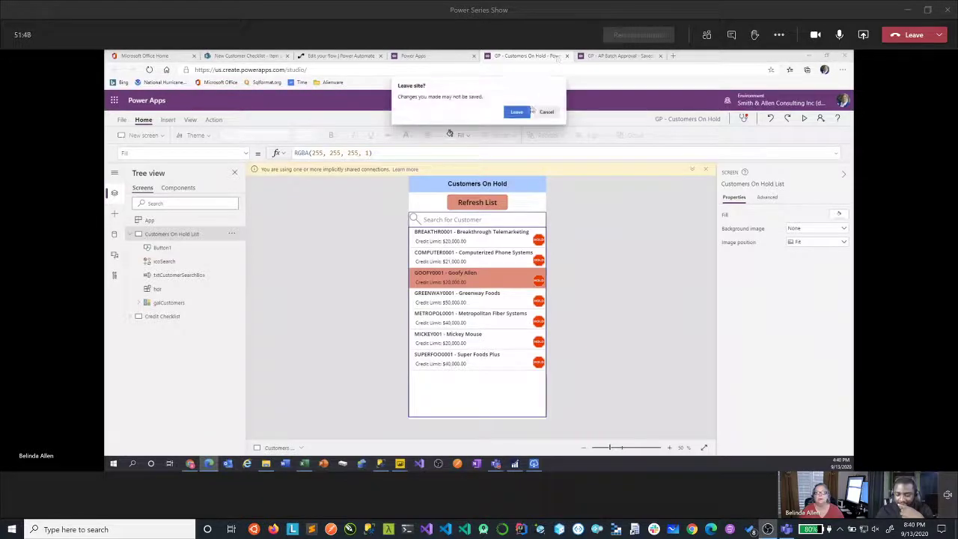
{"action": "left_click", "coordinate": [517, 111]}
{"action": "left_click", "coordinate": [566, 55]}
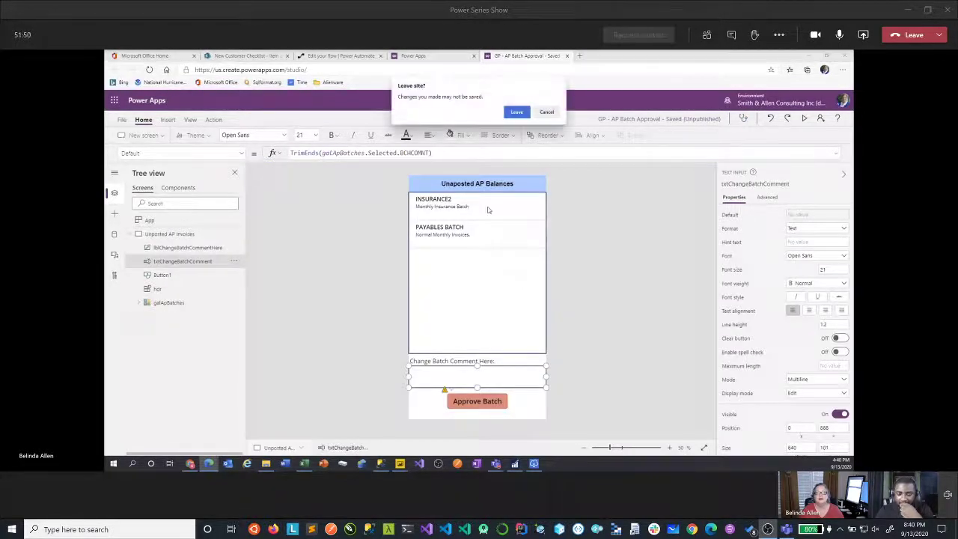
{"action": "left_click", "coordinate": [517, 112]}
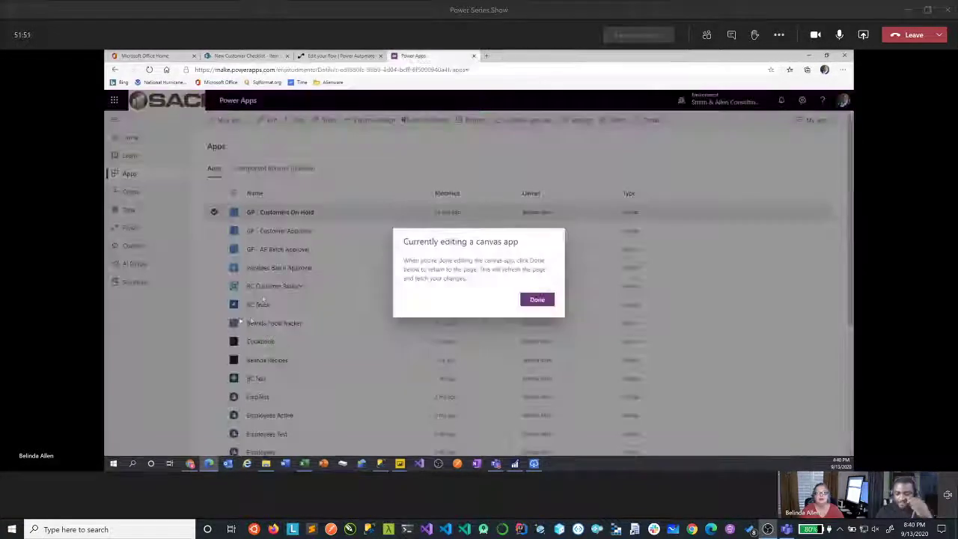
{"action": "left_click", "coordinate": [538, 300]}
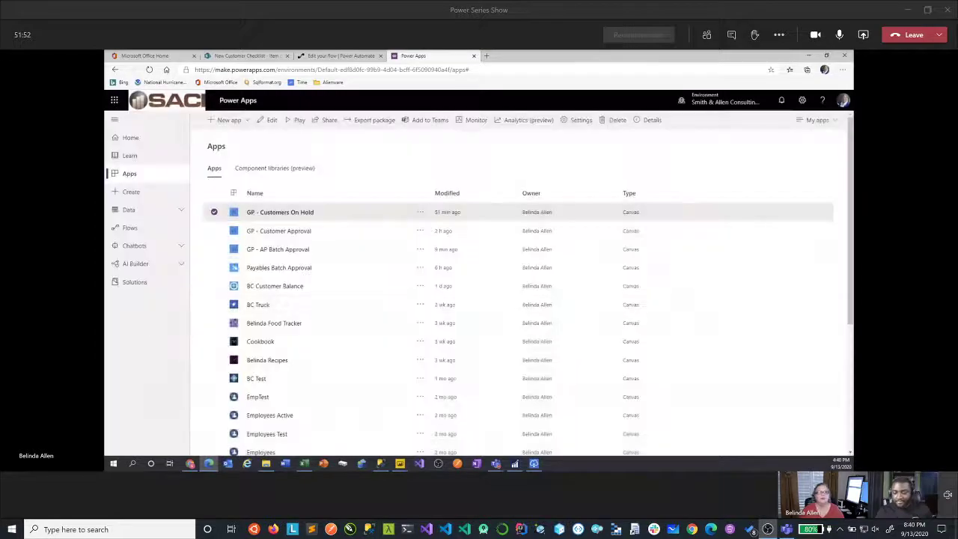
Create a blank canvas app in Phone format, named with the guest's first name followed by AP
{"action": "left_click", "coordinate": [131, 141]}
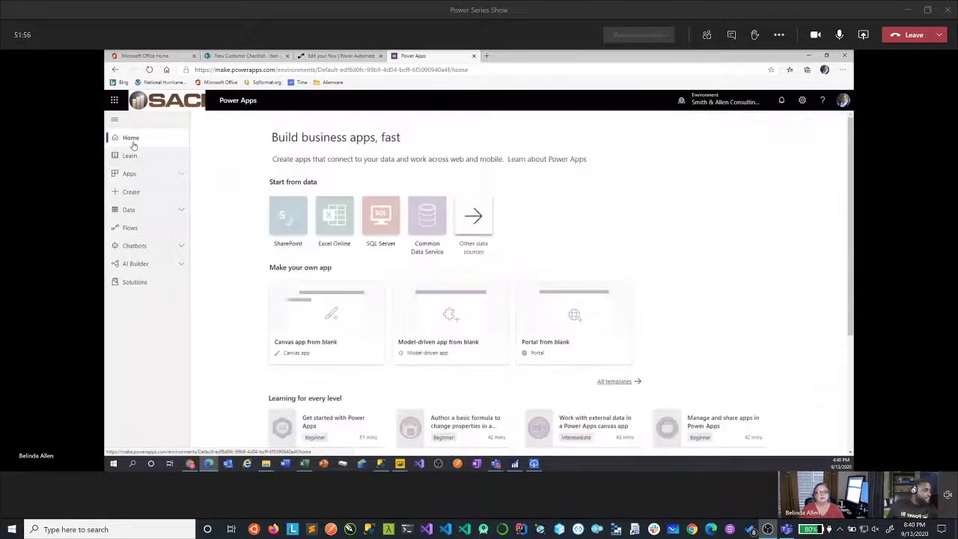
{"action": "left_click", "coordinate": [318, 323]}
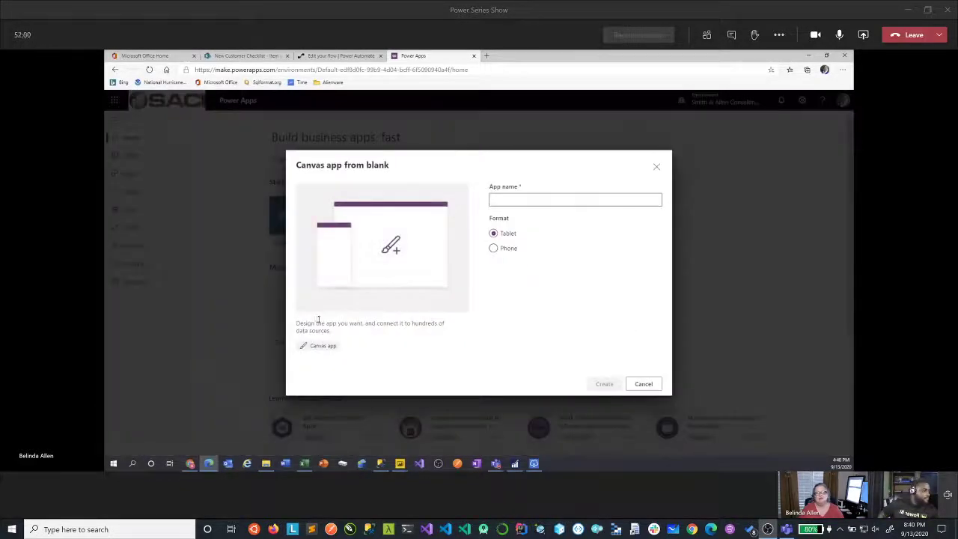
{"action": "left_click", "coordinate": [509, 199]}
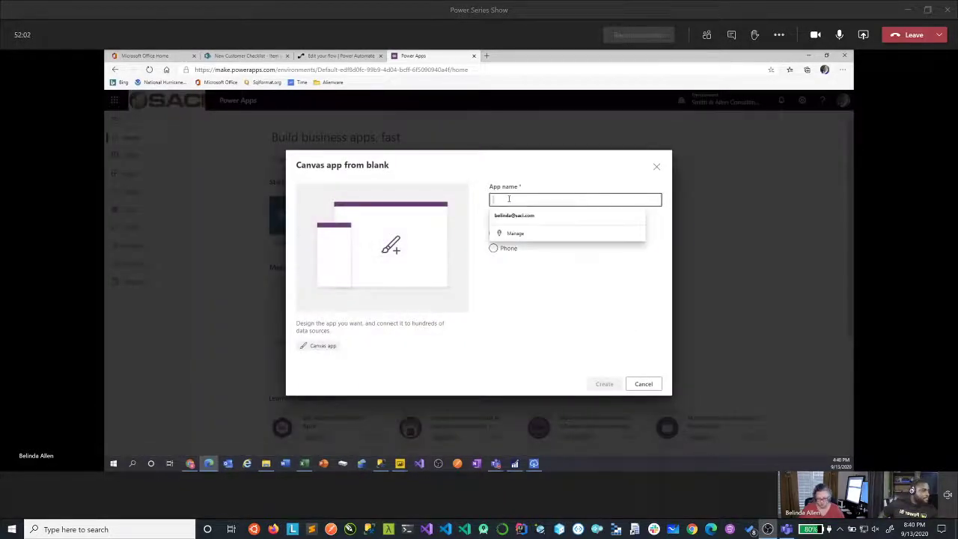
{"action": "type", "text": "Samuel AP"}
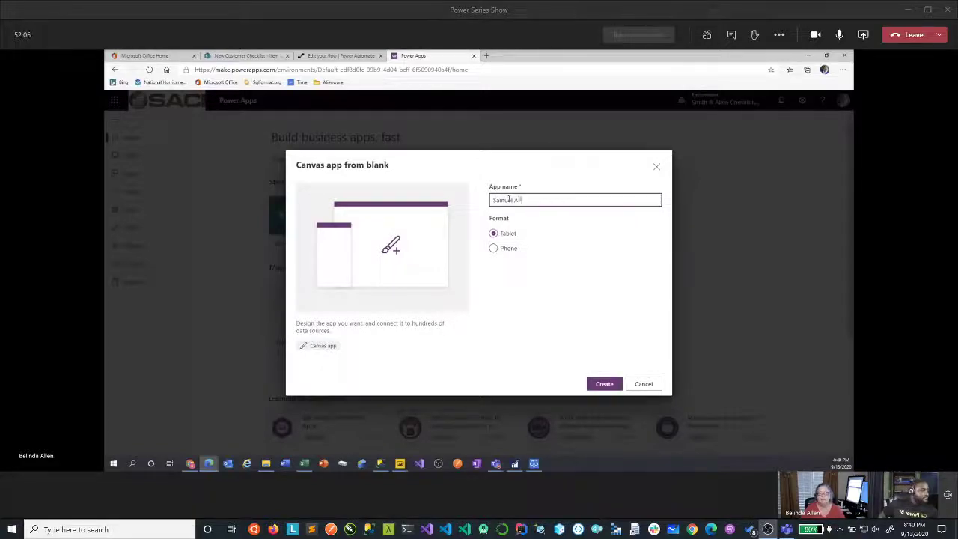
{"action": "left_click", "coordinate": [493, 250]}
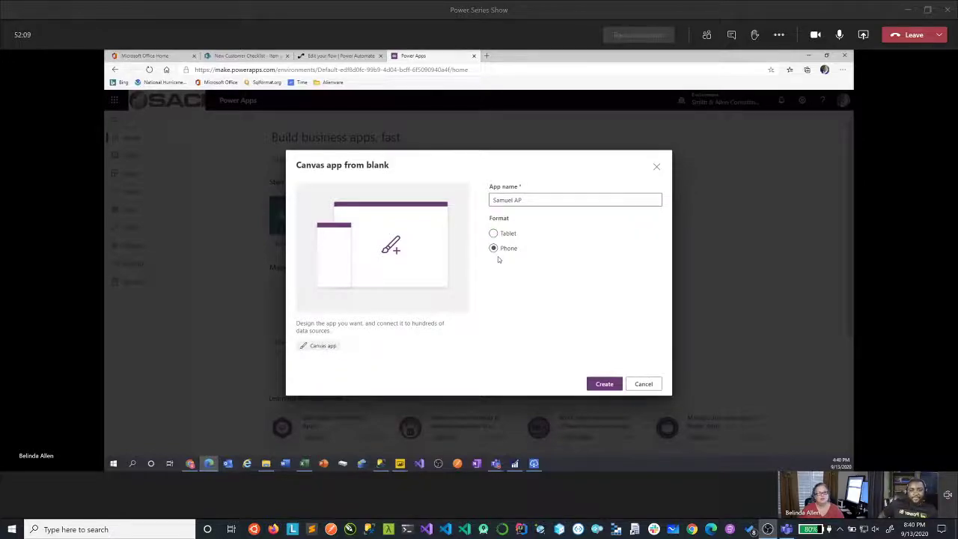
{"action": "left_click", "coordinate": [599, 384]}
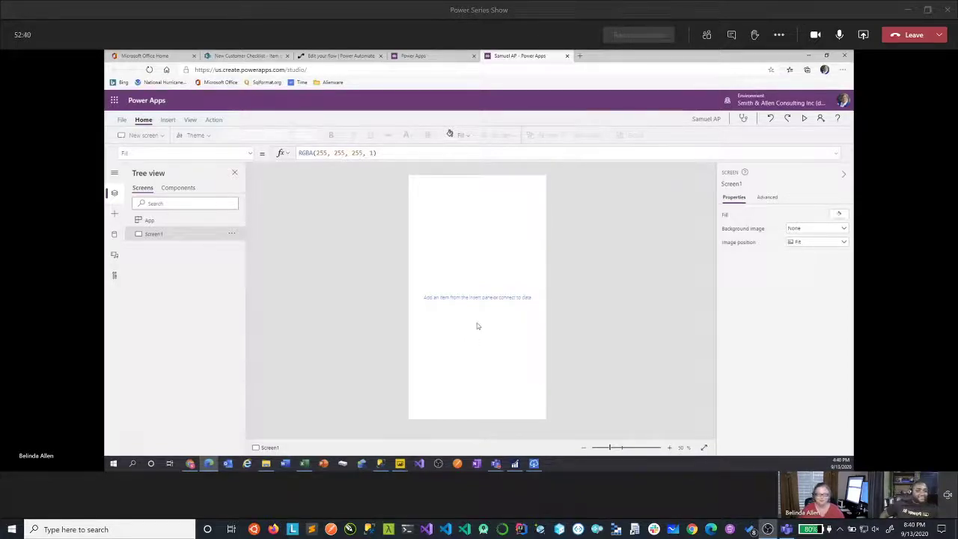
Rename the app's blank screen as Unapproved AP Batches
{"action": "left_click", "coordinate": [232, 235]}
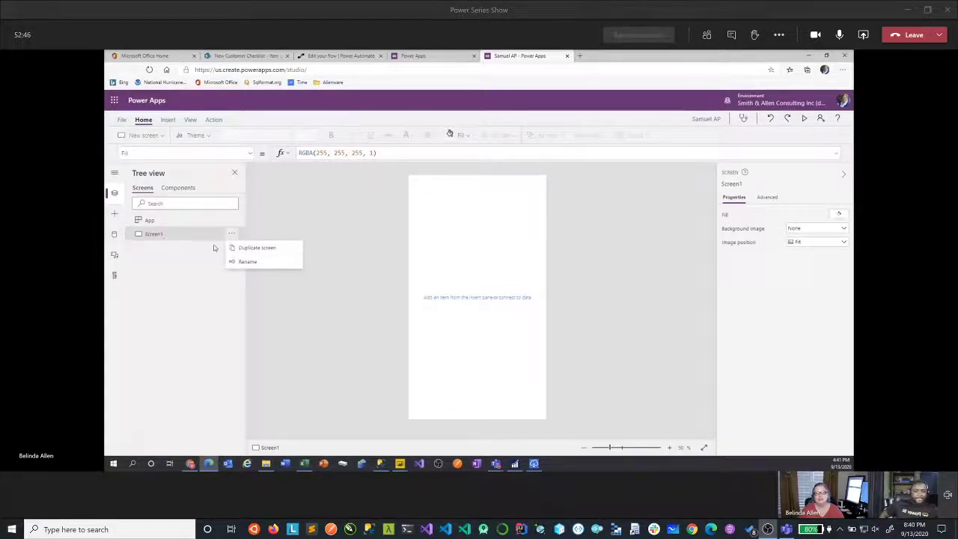
{"action": "left_click", "coordinate": [242, 261]}
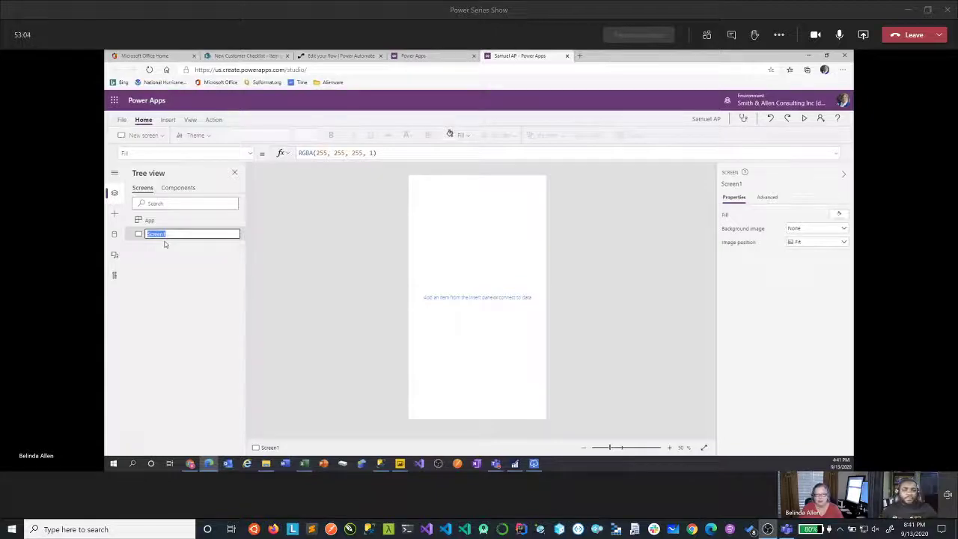
{"action": "type", "text": "scr"}
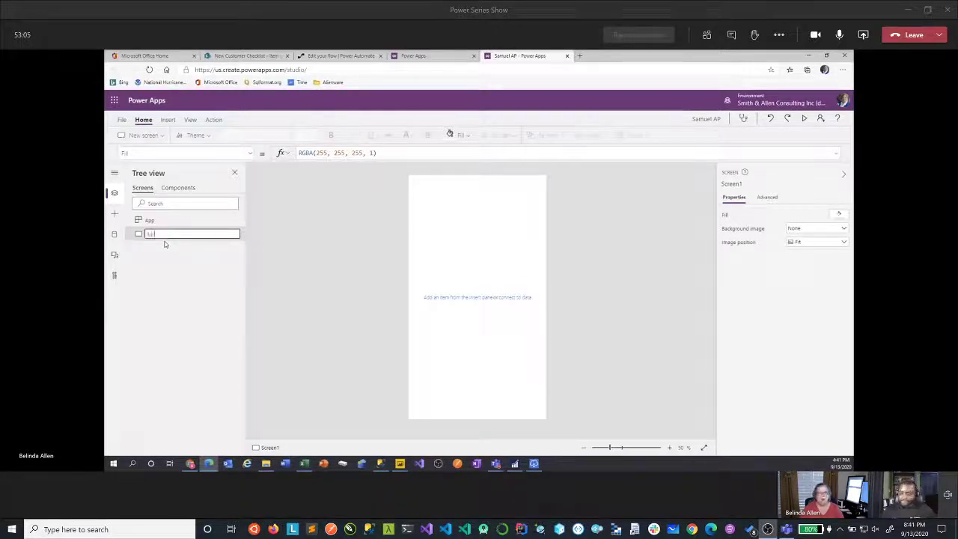
{"action": "key", "text": "BackSpace"}
{"action": "key", "text": "BackSpace"}
{"action": "type", "text": "pproved AP Batches"}
{"action": "key", "text": "Return"}
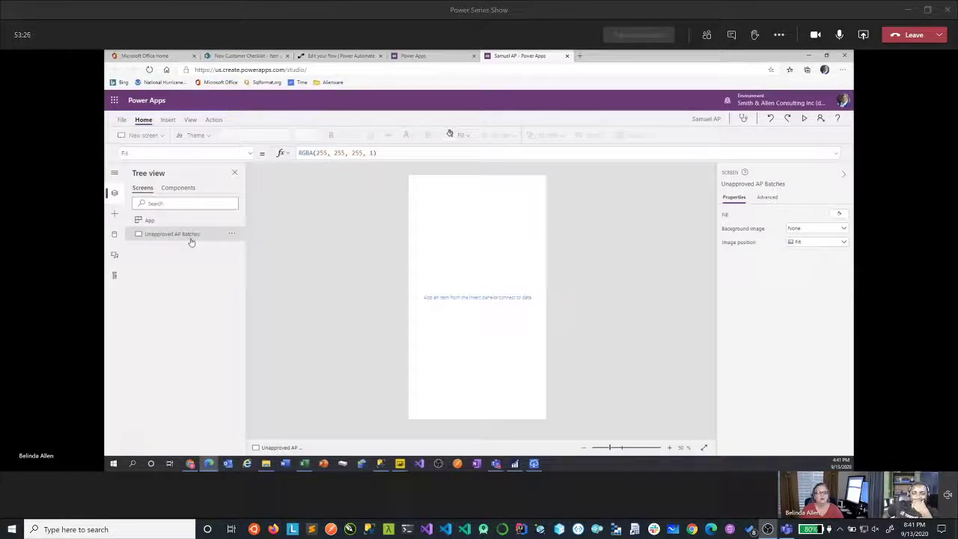
Import the custom components from the GP - AP Batch Approval app
{"action": "left_click", "coordinate": [167, 120]}
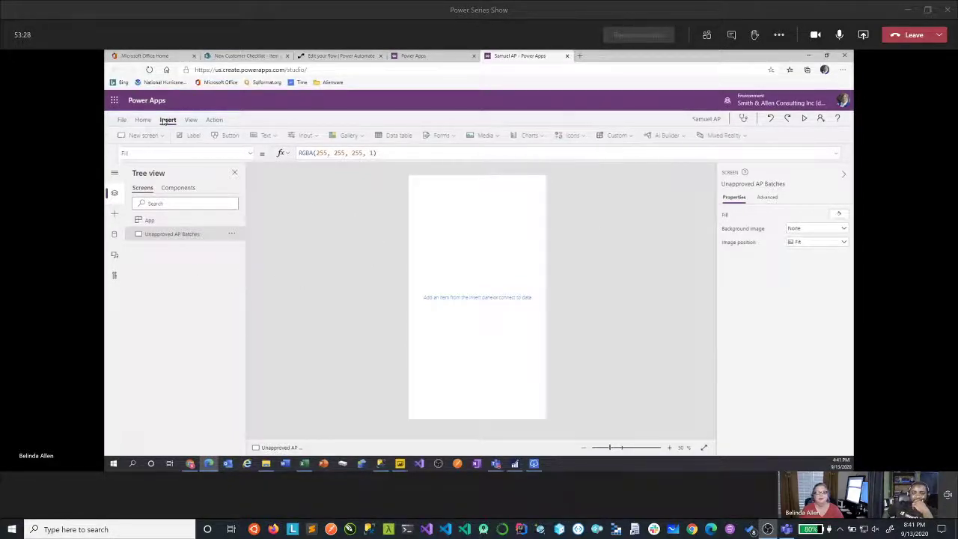
{"action": "left_click", "coordinate": [610, 139]}
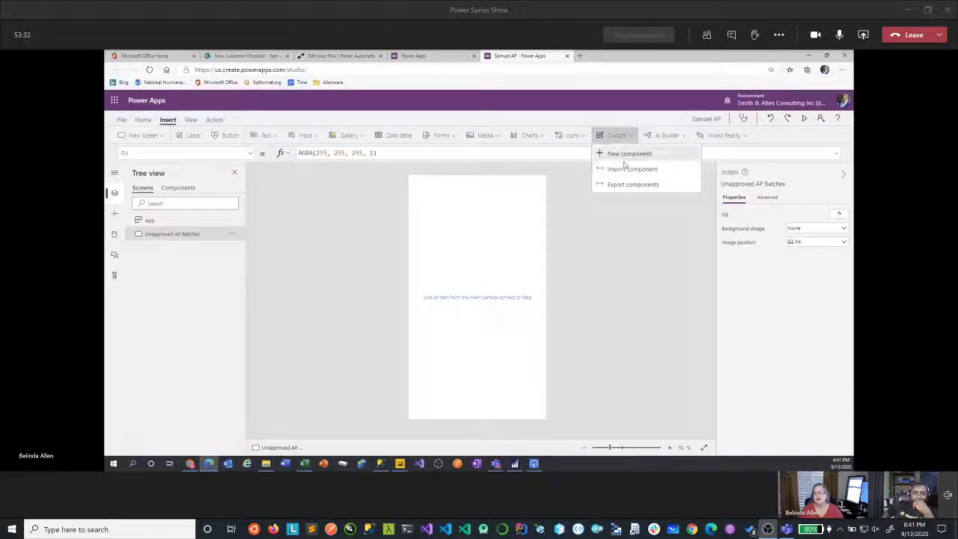
{"action": "left_click", "coordinate": [629, 168]}
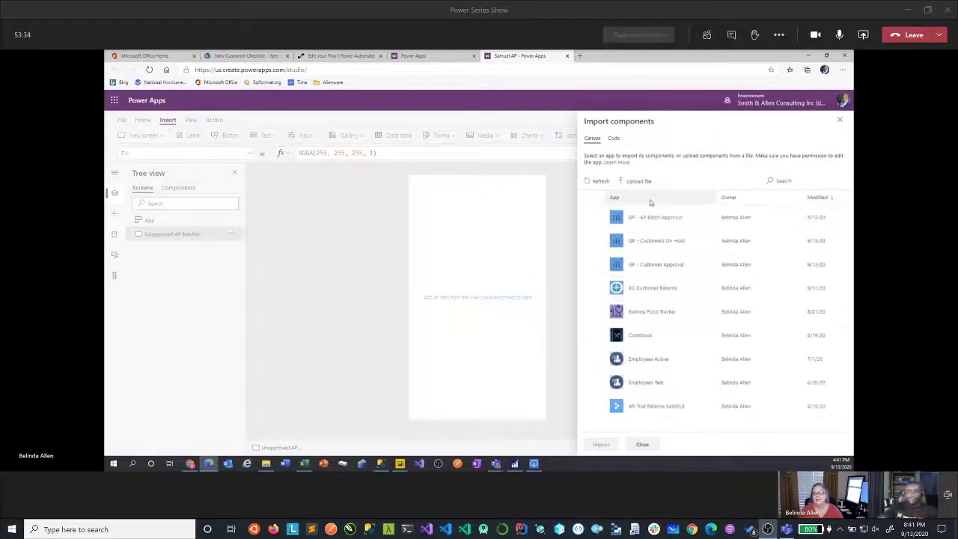
{"action": "left_click", "coordinate": [648, 217]}
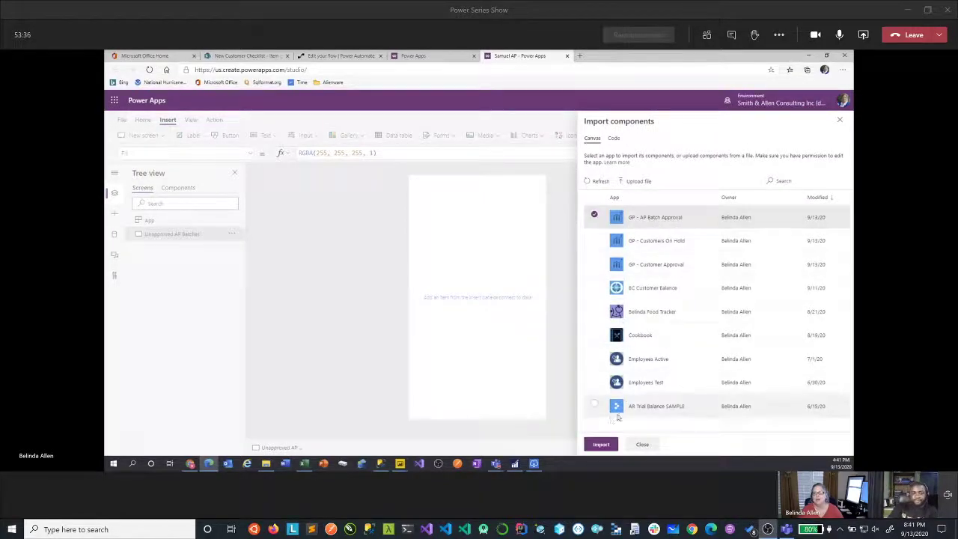
{"action": "left_click", "coordinate": [601, 444]}
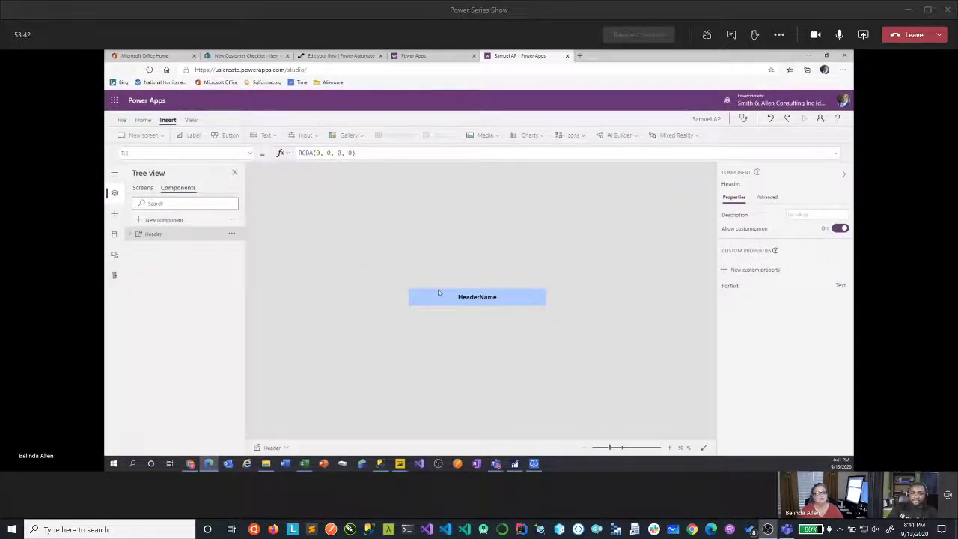
Insert the imported Header component on the Unapproved AP Batches screen
{"action": "left_click", "coordinate": [146, 189]}
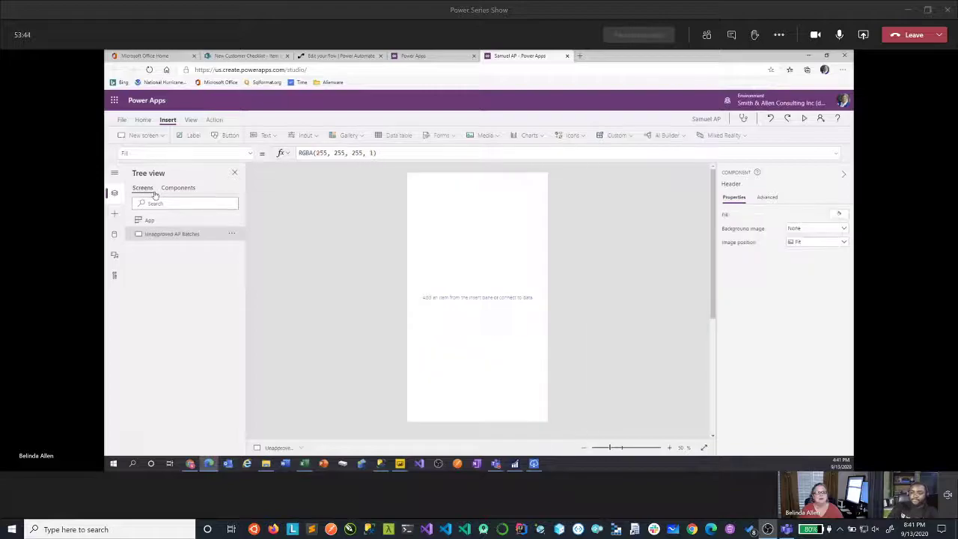
{"action": "left_click", "coordinate": [618, 137]}
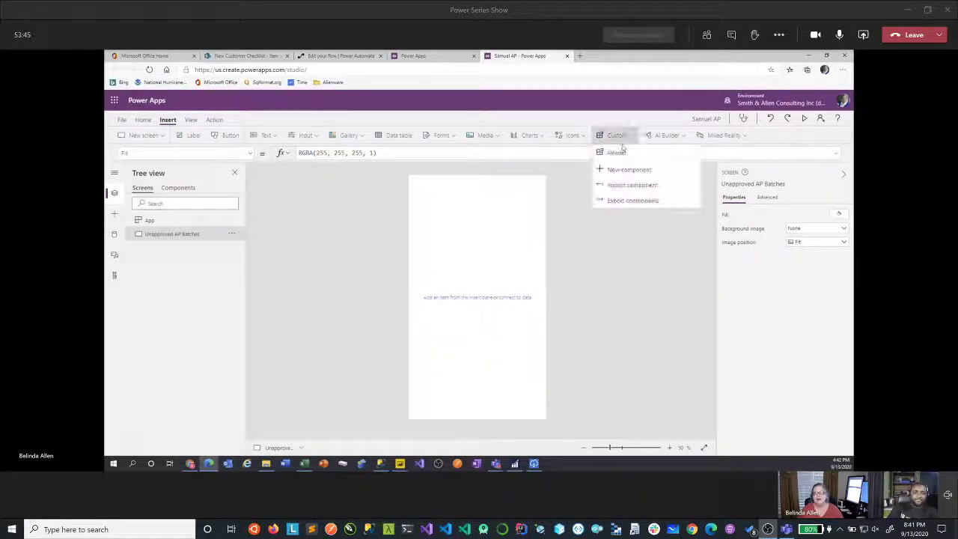
{"action": "left_click", "coordinate": [620, 152]}
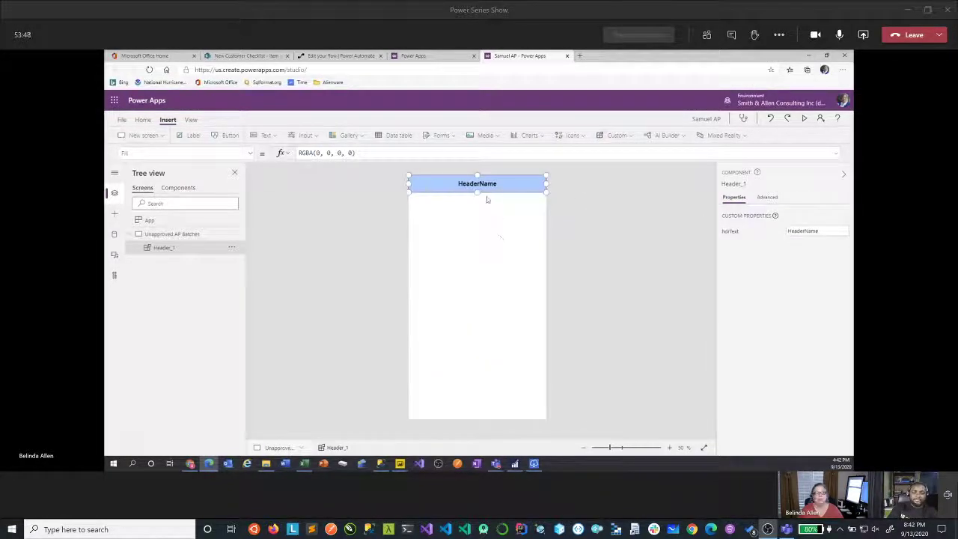
Set the header component's hdrText property to "Unposted AP Batches"
{"action": "left_click", "coordinate": [248, 154]}
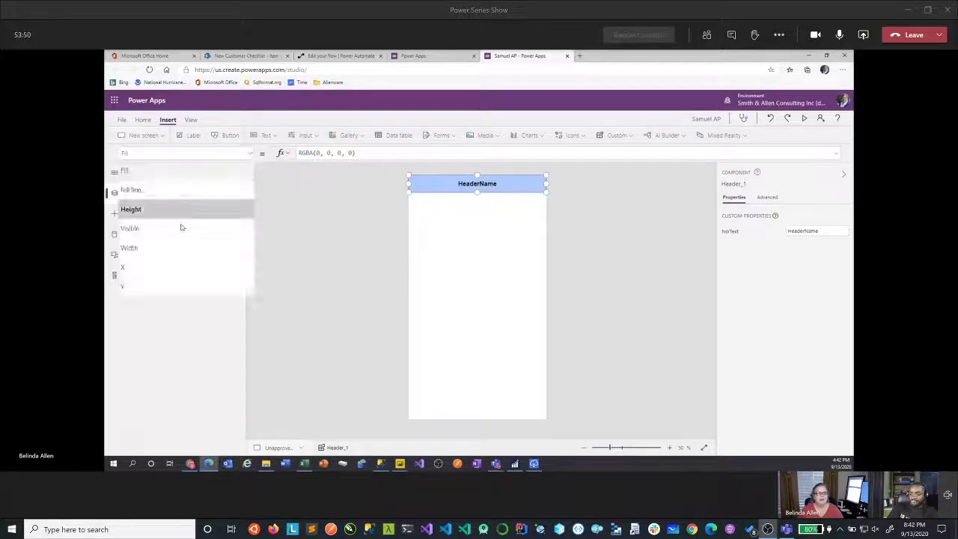
{"action": "left_click", "coordinate": [192, 193]}
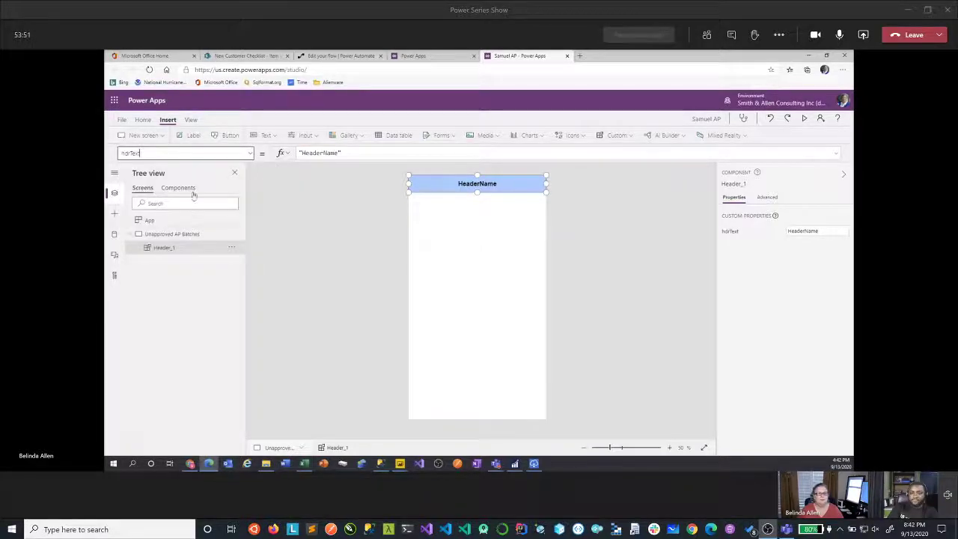
{"action": "left_click", "coordinate": [336, 153]}
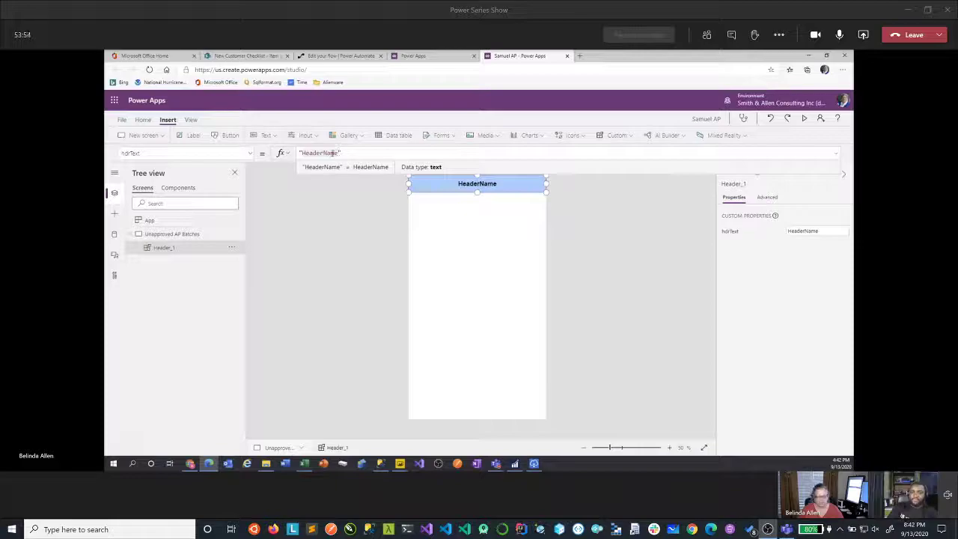
{"action": "type", "text": "Un"}
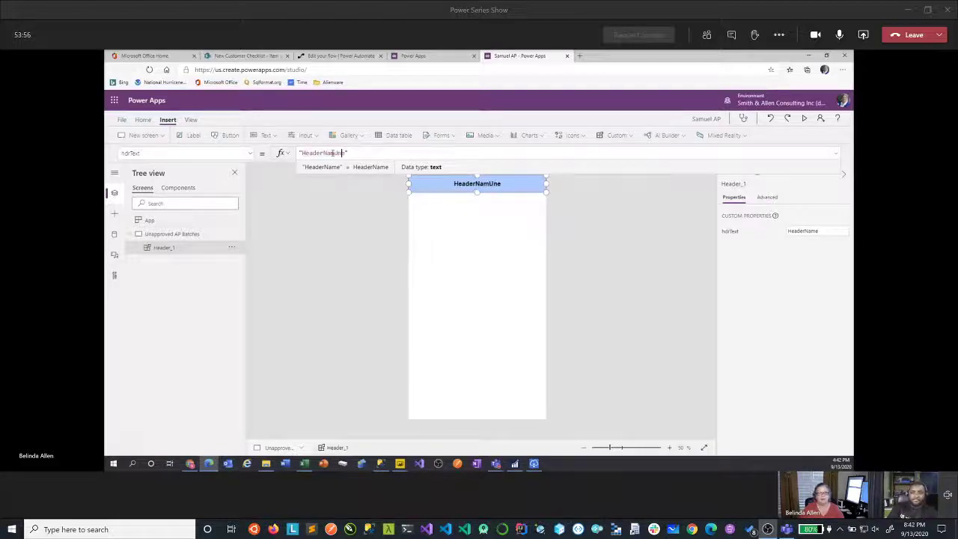
{"action": "double_click", "coordinate": [320, 152]}
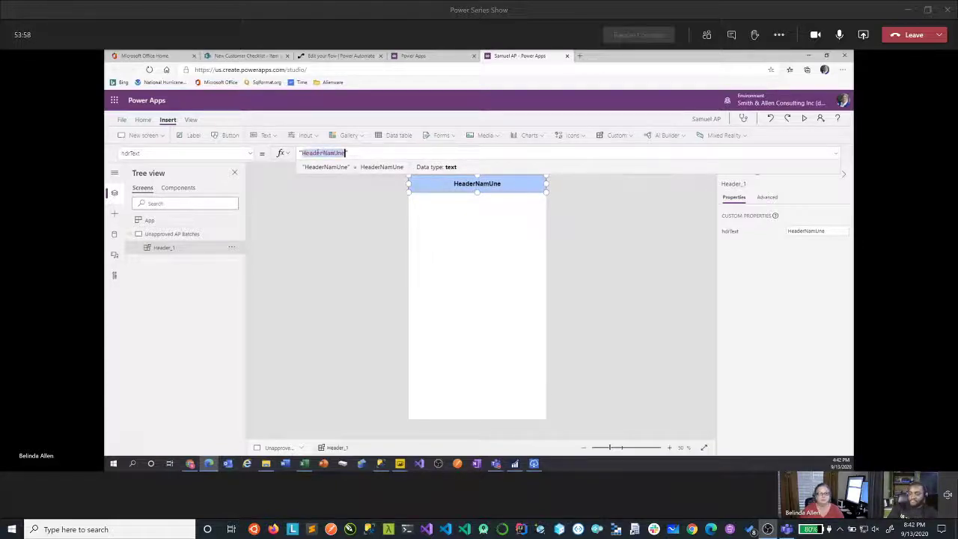
{"action": "type", "text": "Unposted AP"}
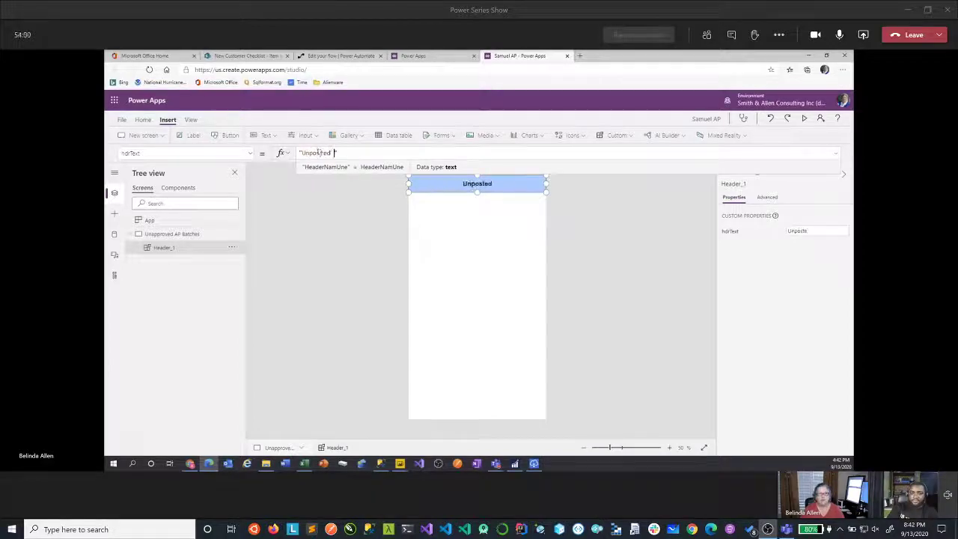
{"action": "type", "text": " Batc"}
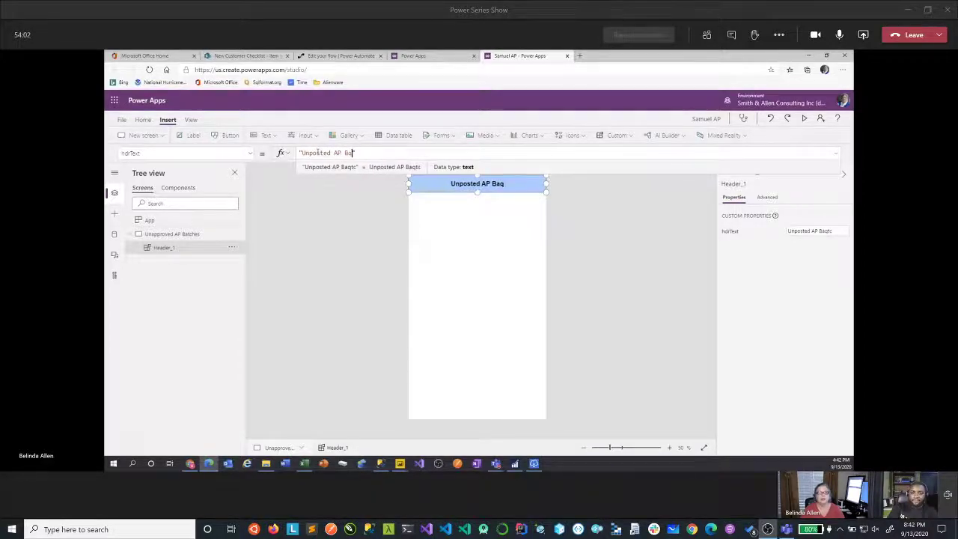
{"action": "type", "text": "hes"}
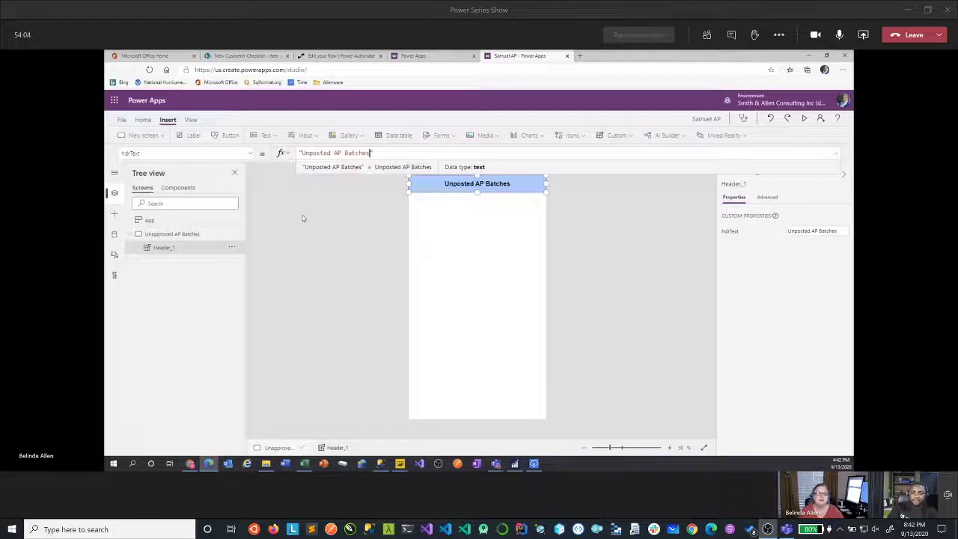
{"action": "left_click", "coordinate": [303, 218]}
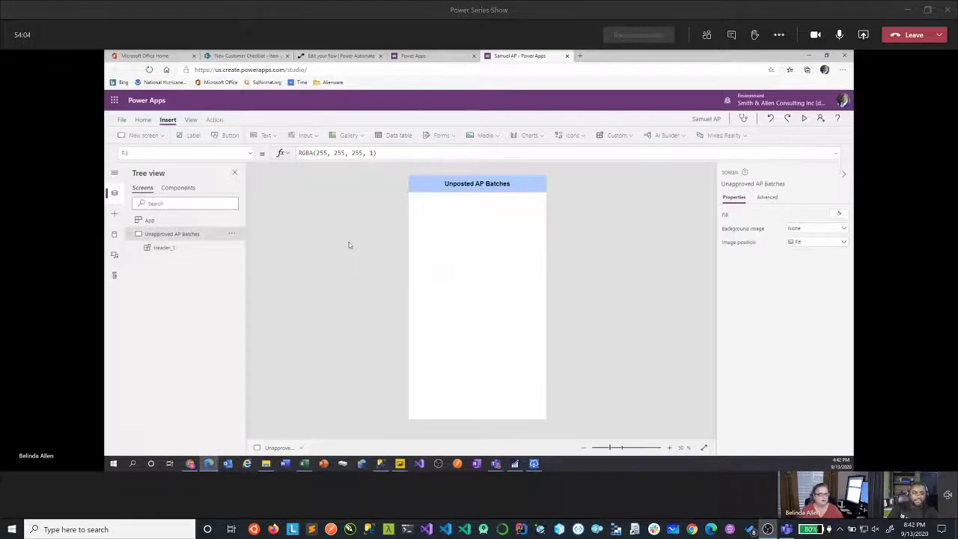
Rename the Header_1 component on the Unapproved AP Batches screen as header
{"action": "left_click", "coordinate": [470, 184]}
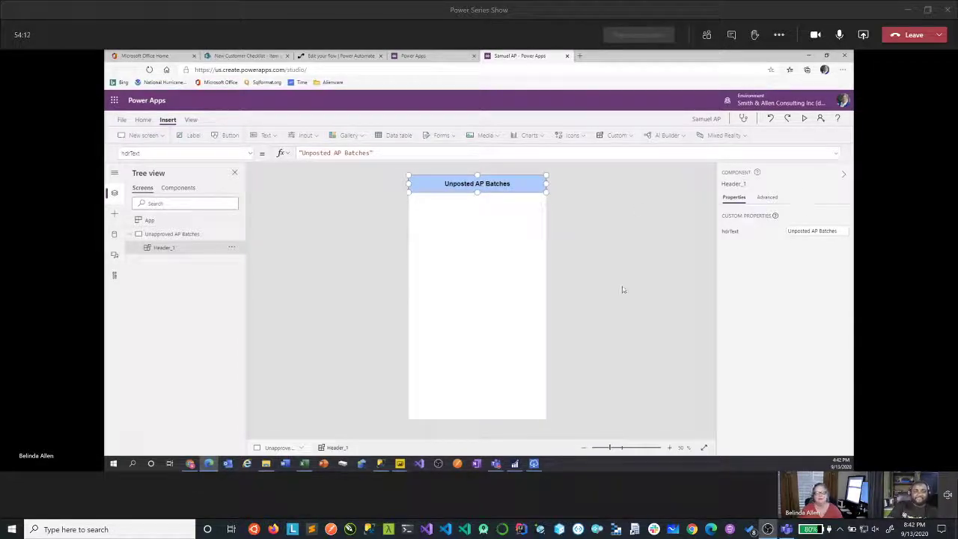
{"action": "left_click", "coordinate": [233, 249]}
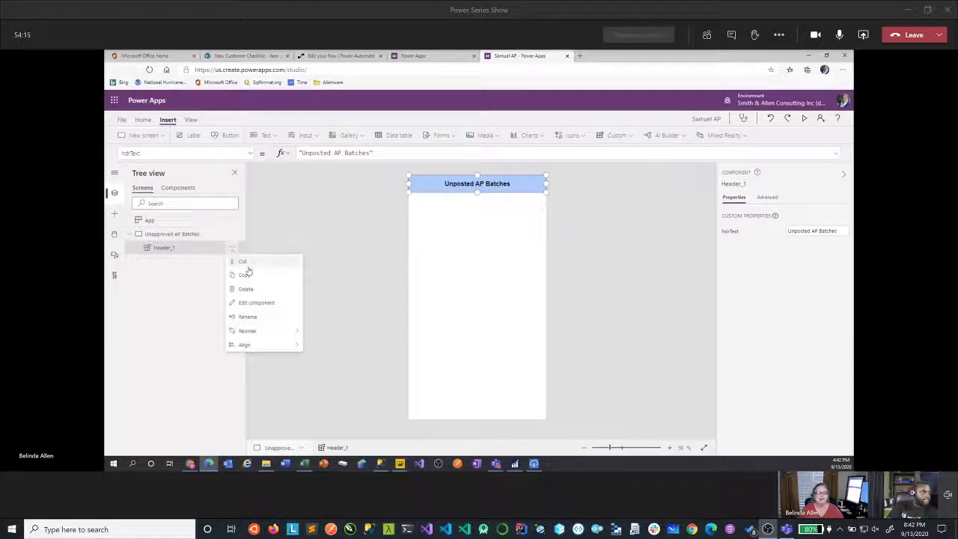
{"action": "left_click", "coordinate": [248, 318]}
{"action": "left_click", "coordinate": [186, 247]}
{"action": "key", "text": "BackSpace"}
{"action": "key", "text": "BackSpace"}
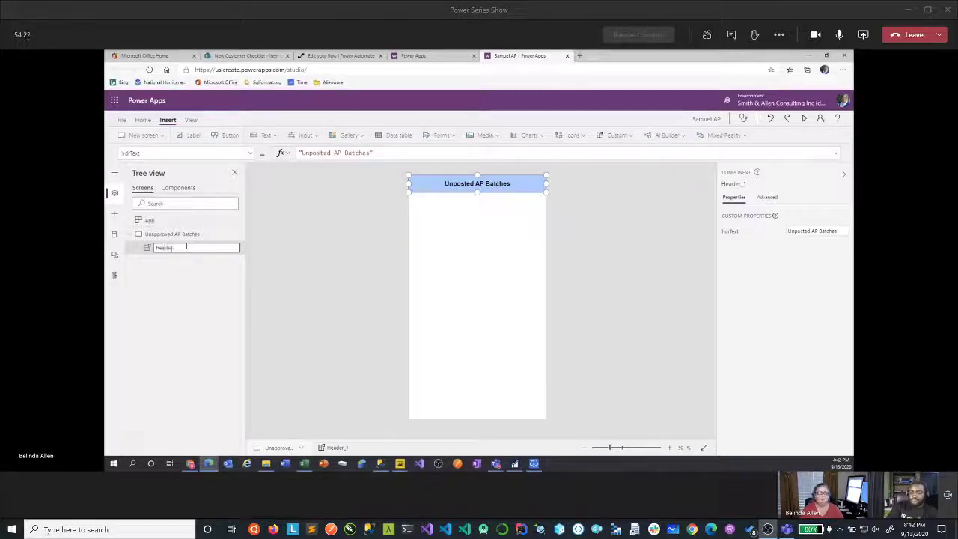
{"action": "type", "text": "r"}
{"action": "key", "text": "Return"}
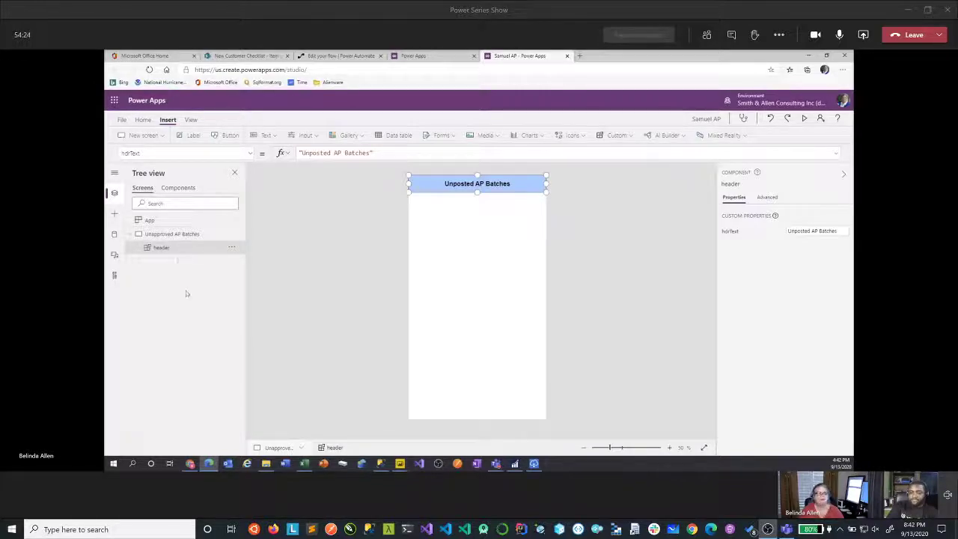
Insert a vertical gallery on the Unapproved AP Batches screen and place it just below the header, at Y about 129
{"action": "left_click", "coordinate": [489, 280]}
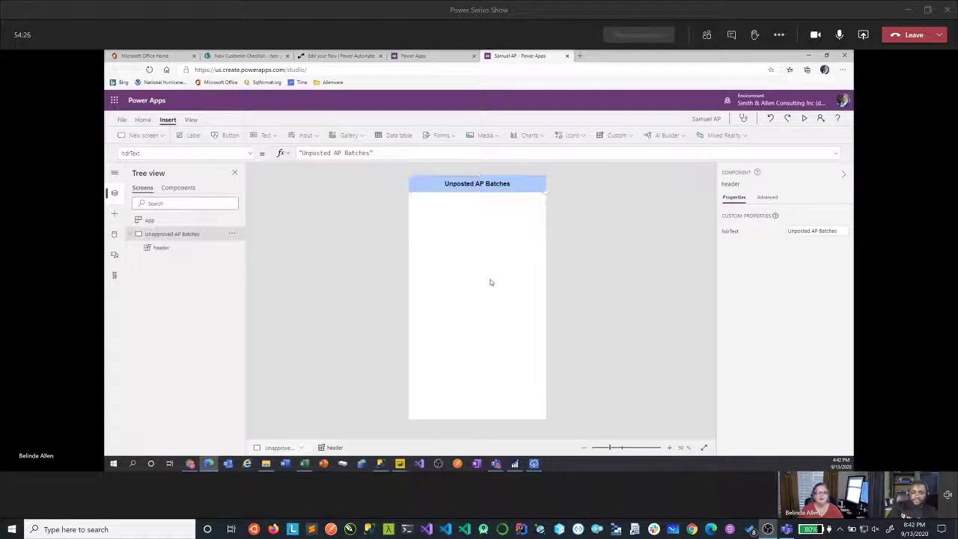
{"action": "left_click", "coordinate": [349, 135]}
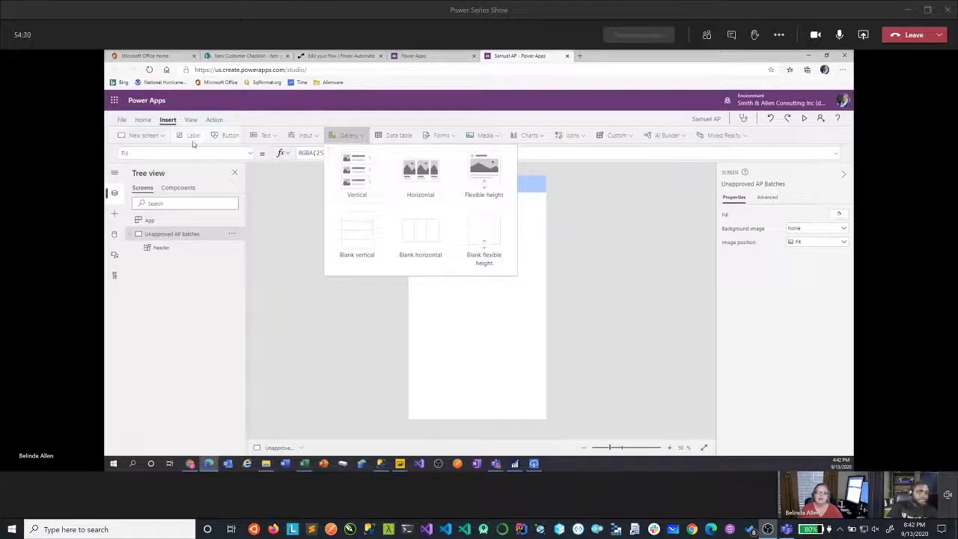
{"action": "left_click", "coordinate": [361, 162]}
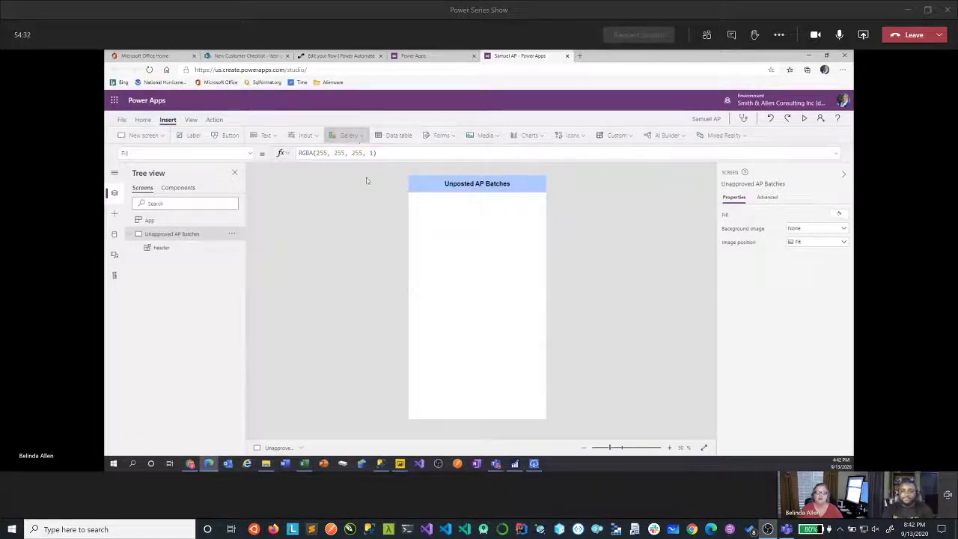
{"action": "left_click_drag", "start_coordinate": [454, 191], "coordinate": [442, 205]}
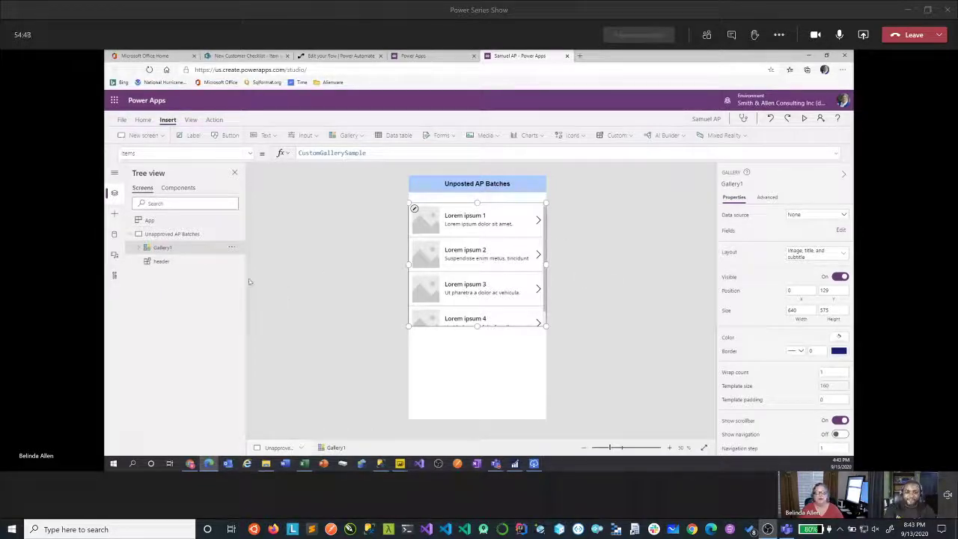
Delete the next arrow icon from the gallery's row template
{"action": "left_click", "coordinate": [142, 251]}
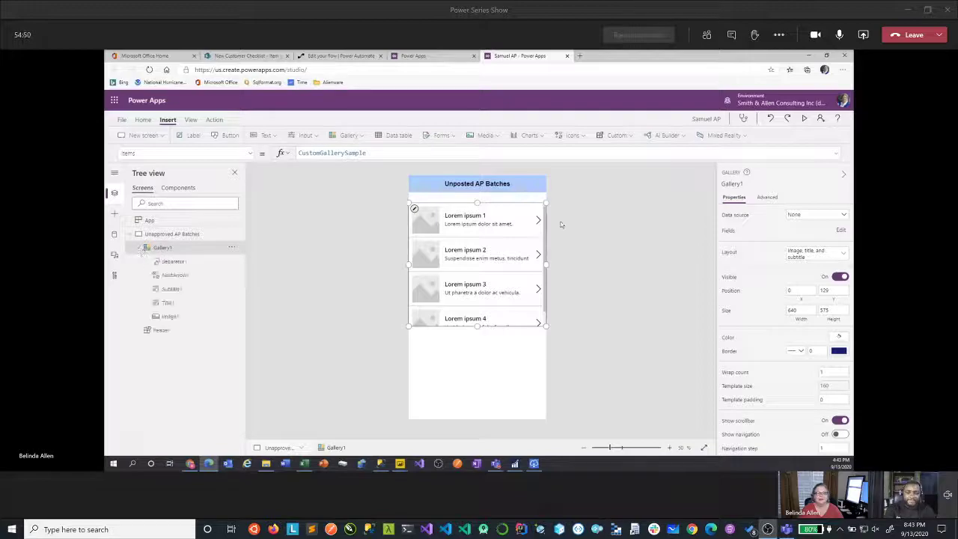
{"action": "left_click", "coordinate": [538, 223]}
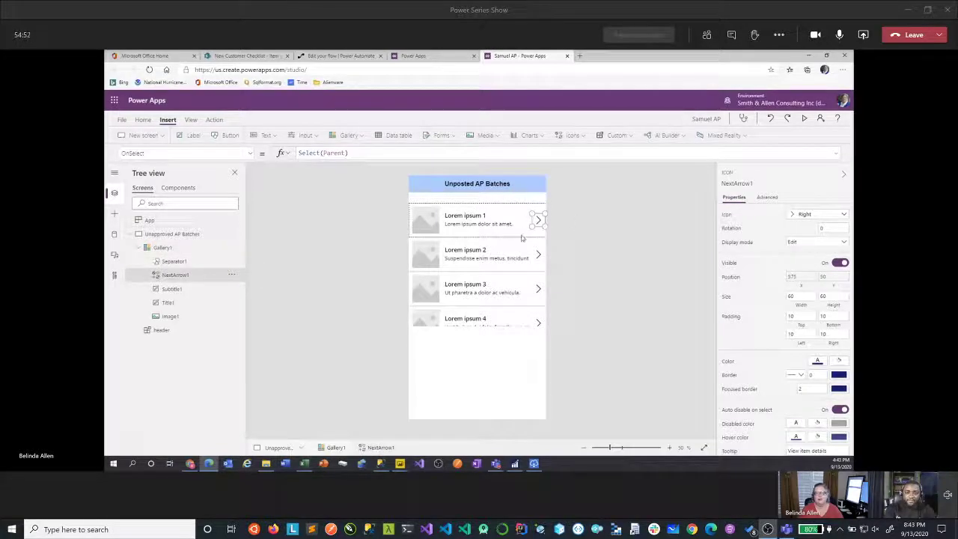
{"action": "left_click", "coordinate": [536, 221]}
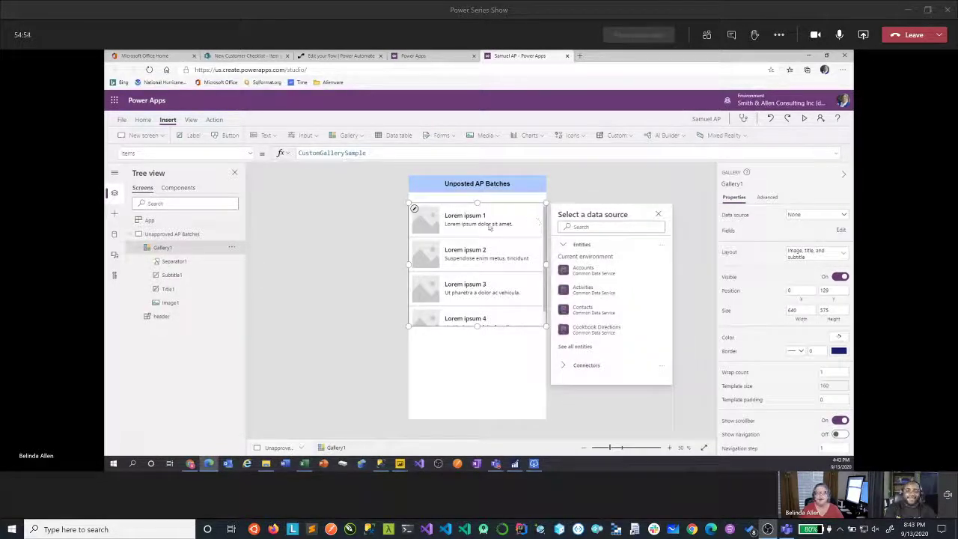
Open the gallery's field settings and change its layout to Title
{"action": "left_click", "coordinate": [838, 230]}
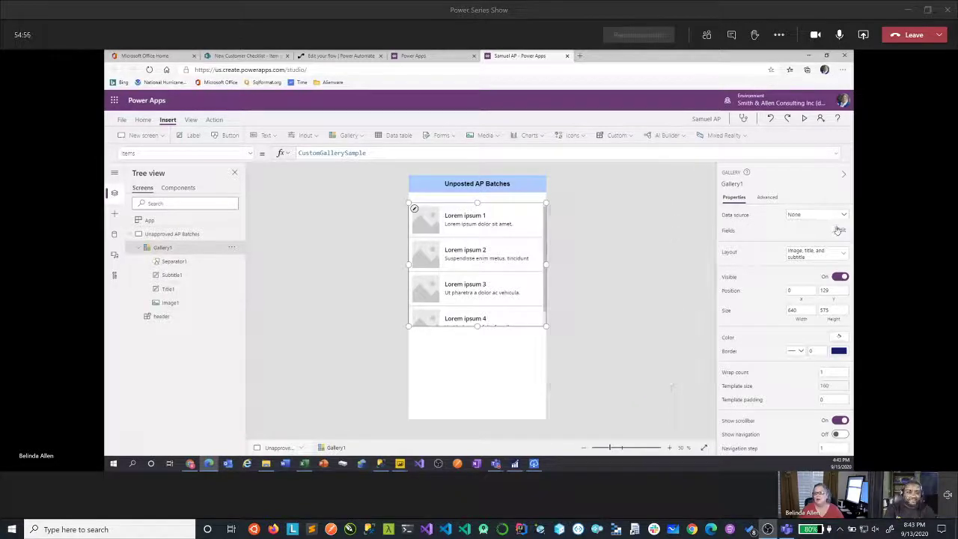
{"action": "left_click", "coordinate": [839, 229]}
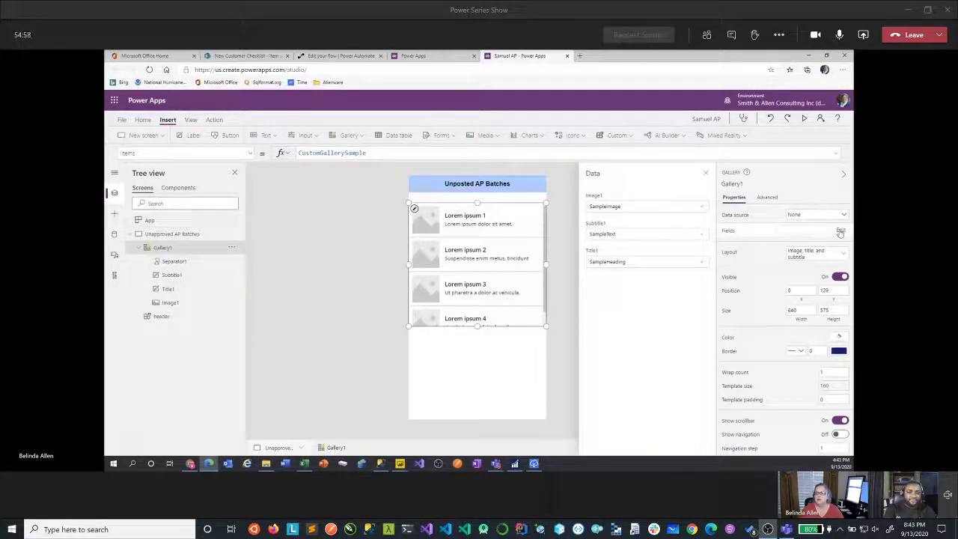
{"action": "left_click", "coordinate": [841, 255]}
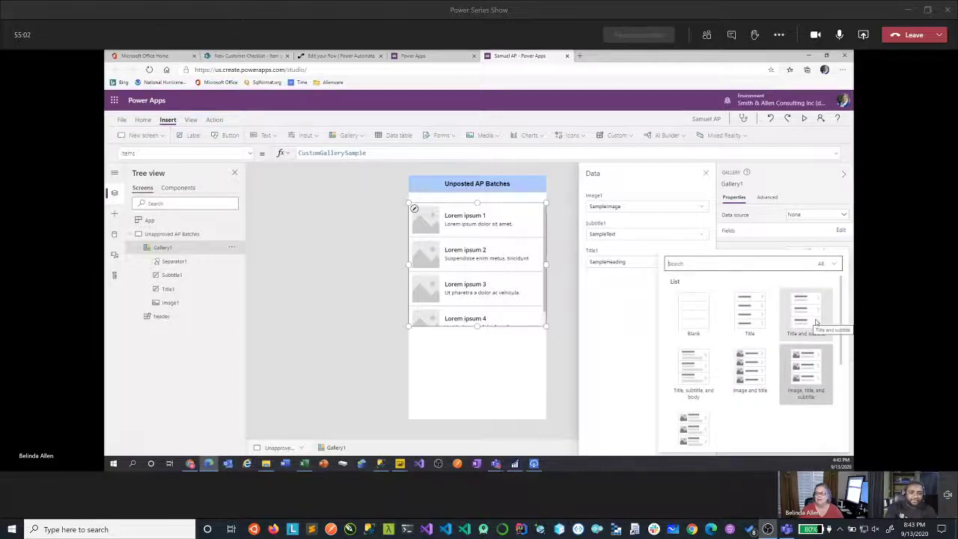
{"action": "left_click", "coordinate": [754, 317]}
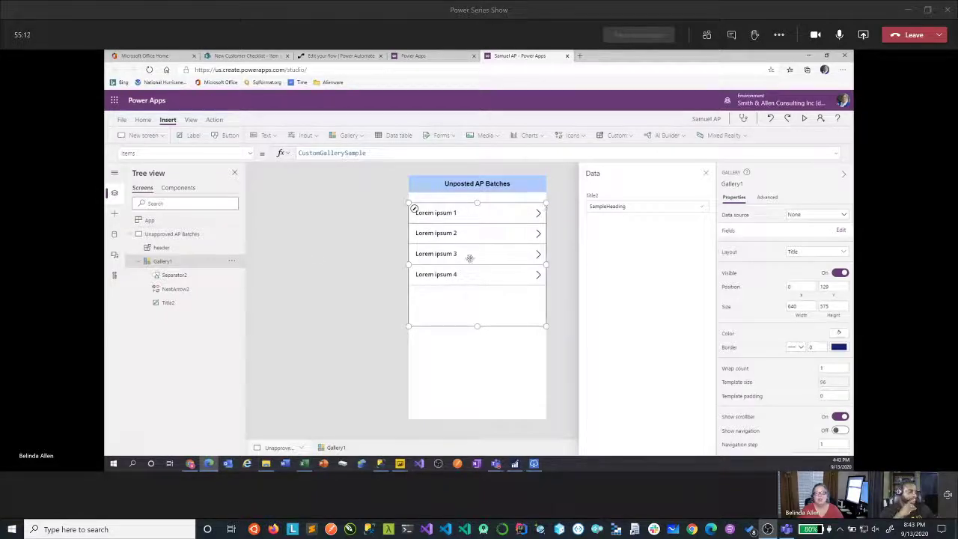
Find the SQL Server connector, choose the TWO BUSYBEE connection, and check the on-premises data gateway's status
{"action": "left_click", "coordinate": [114, 235]}
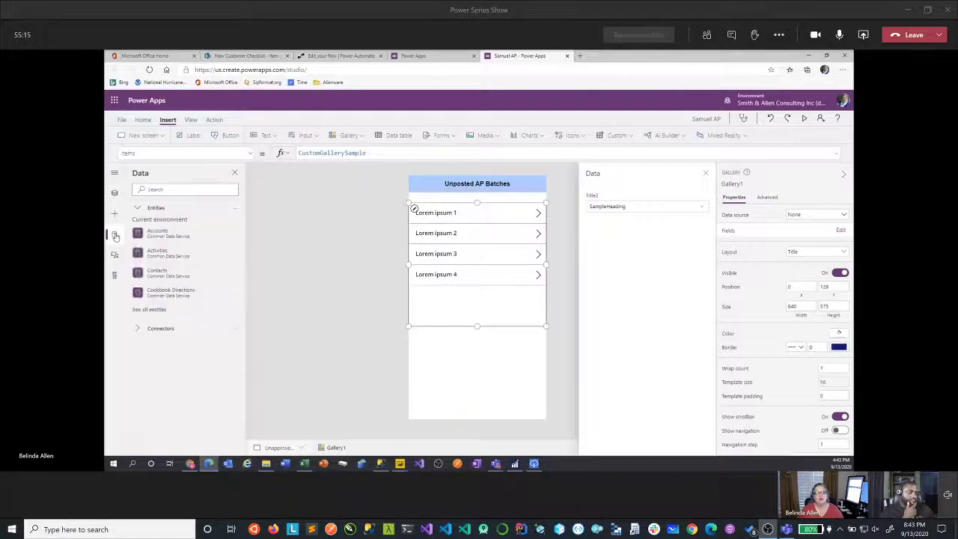
{"action": "left_click", "coordinate": [165, 188]}
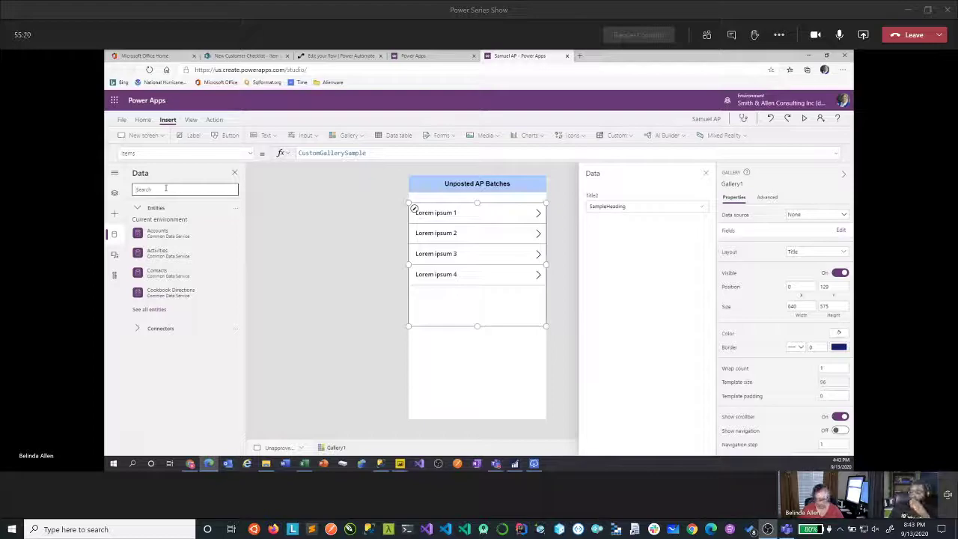
{"action": "type", "text": "sql"}
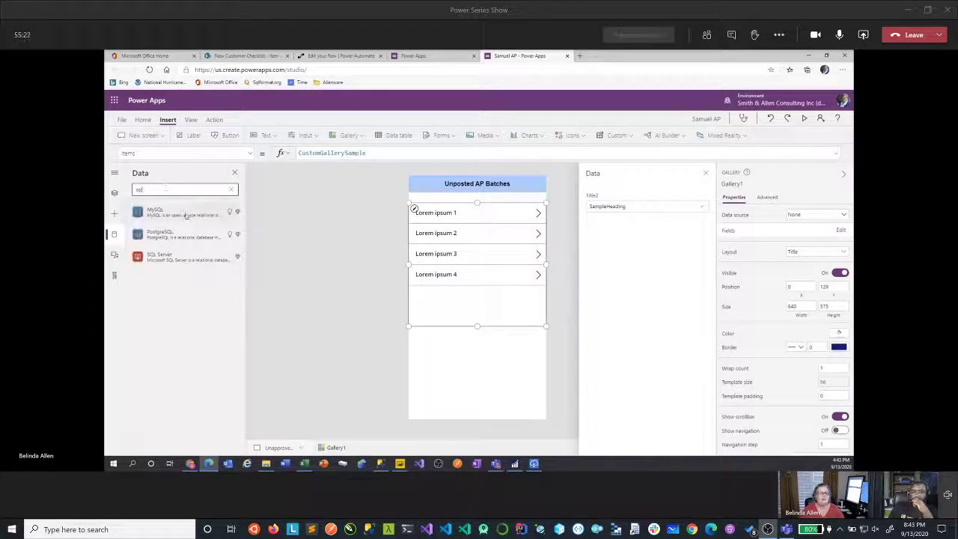
{"action": "left_click", "coordinate": [192, 259]}
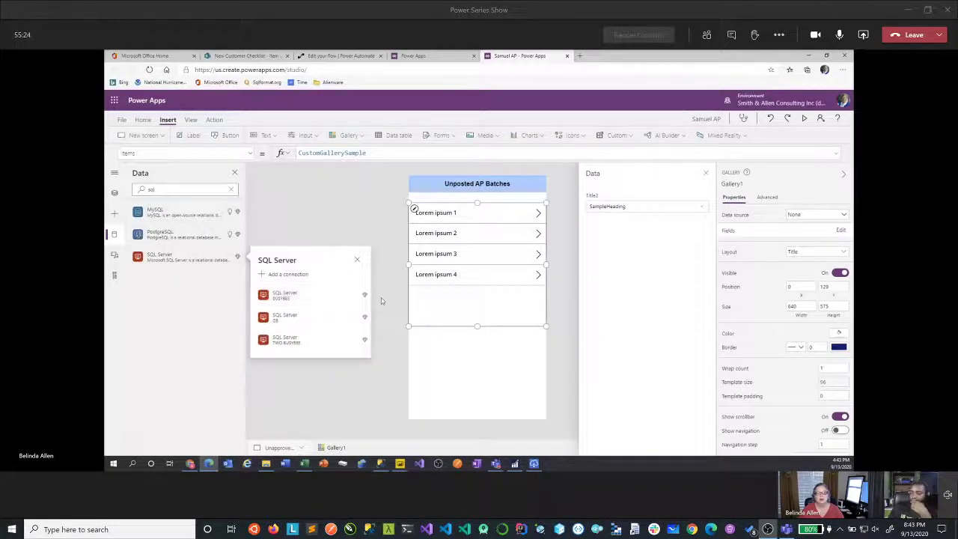
{"action": "left_click", "coordinate": [327, 339]}
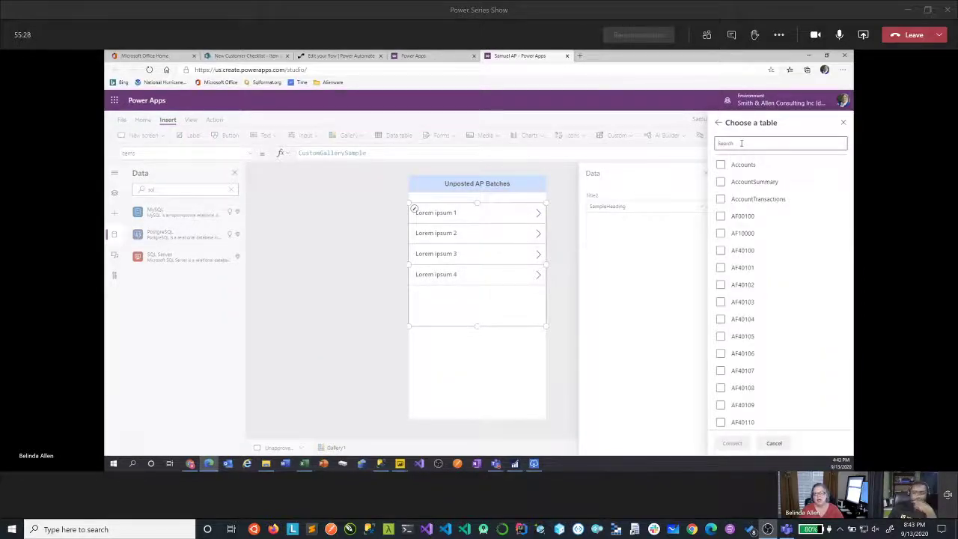
{"action": "left_click", "coordinate": [534, 464]}
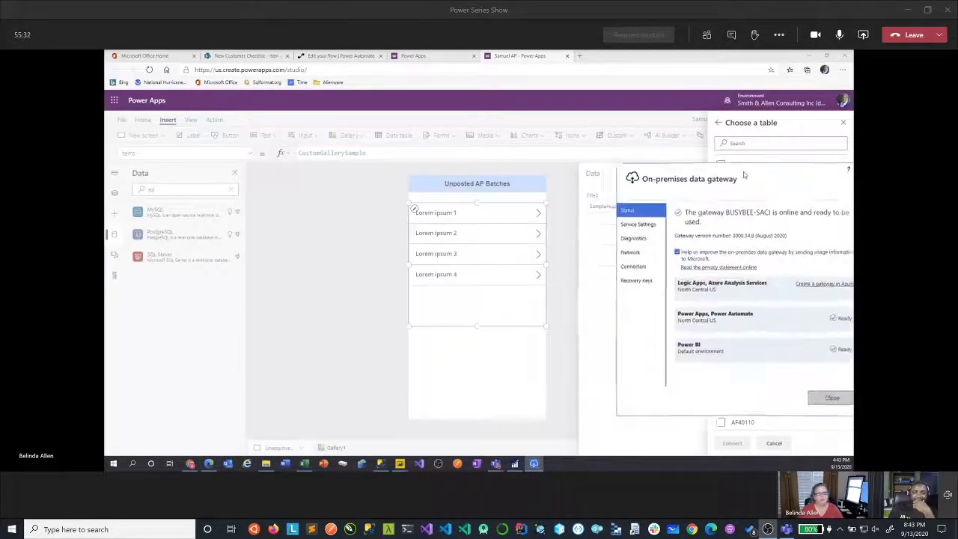
{"action": "left_click", "coordinate": [534, 464]}
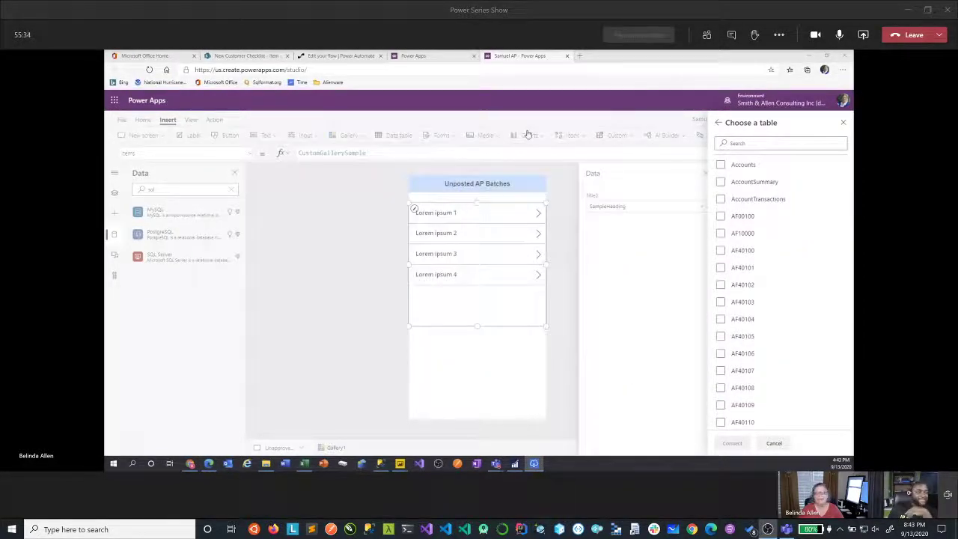
Search the connection's tables for sy00 and connect the SY00500 table to the app
{"action": "left_click", "coordinate": [747, 142]}
{"action": "type", "text": "sql"}
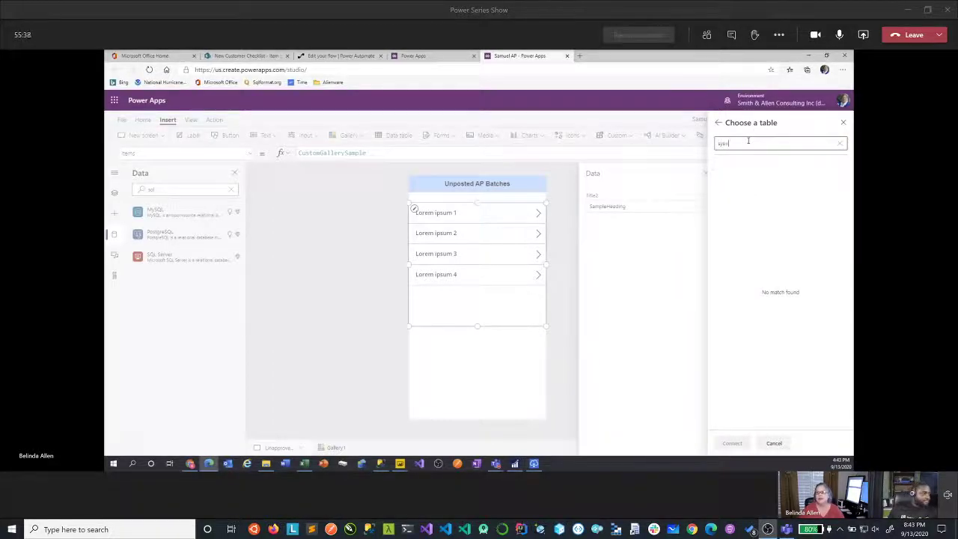
{"action": "key", "text": "BackSpace"}
{"action": "key", "text": "BackSpace"}
{"action": "type", "text": "y00"}
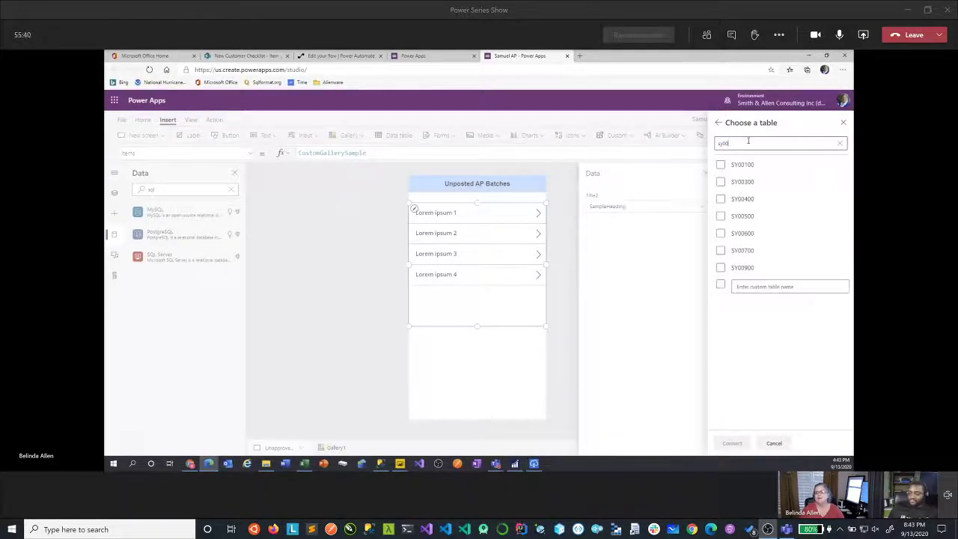
{"action": "left_click", "coordinate": [750, 217]}
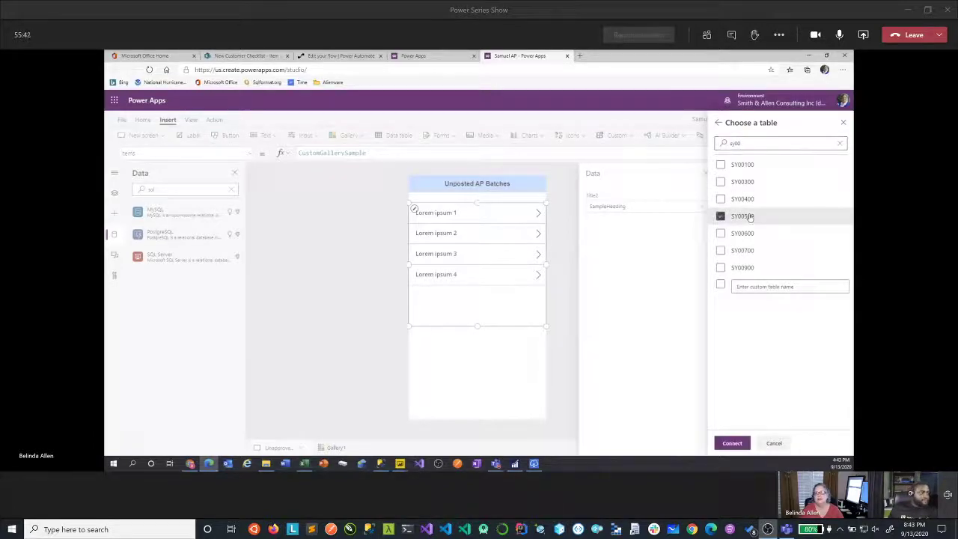
{"action": "left_click", "coordinate": [733, 443]}
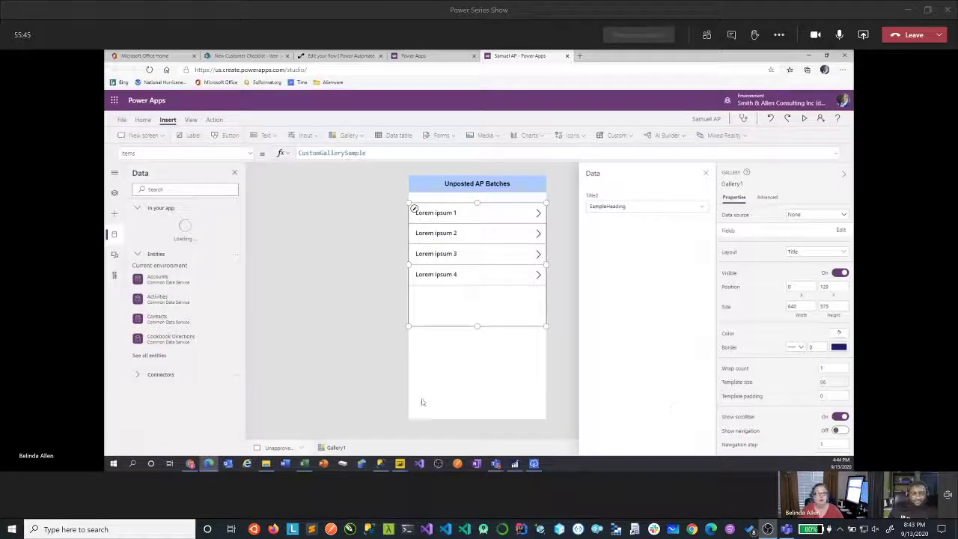
Return to the screen's control tree and set Gallery1's data source to the [dbo].[SY00500] table
{"action": "left_click", "coordinate": [114, 192]}
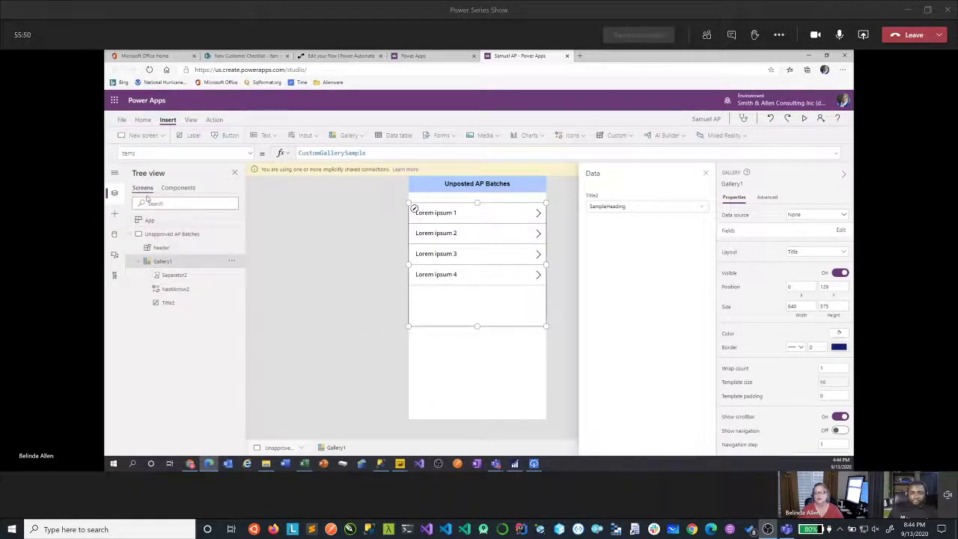
{"action": "left_click", "coordinate": [814, 217]}
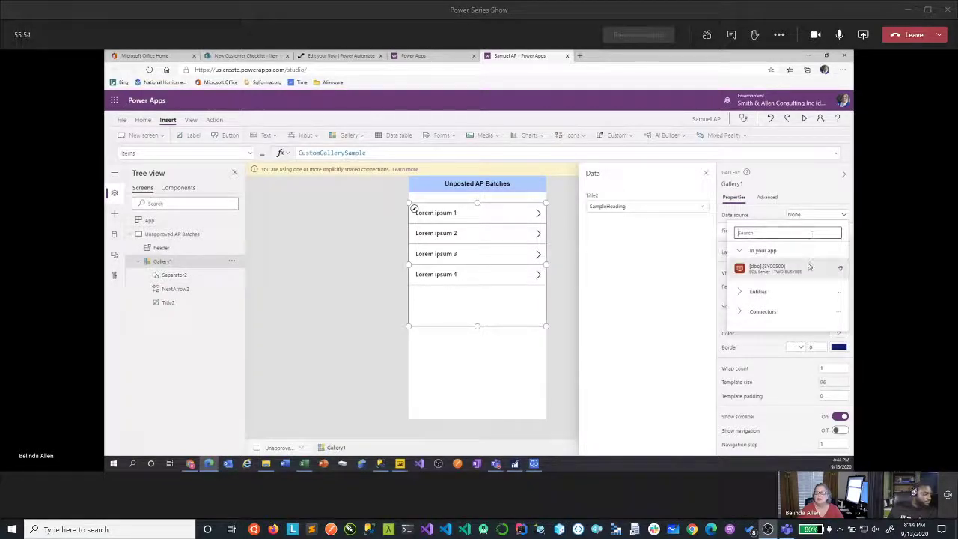
{"action": "left_click", "coordinate": [808, 267]}
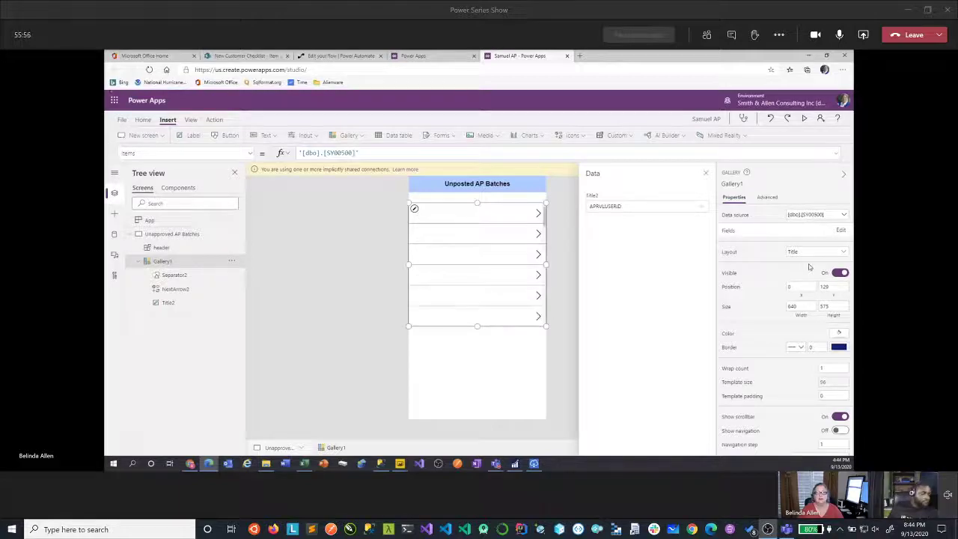
Bind the gallery's Title2 label to the BACHNUMB field and close the field settings
{"action": "left_click", "coordinate": [704, 211]}
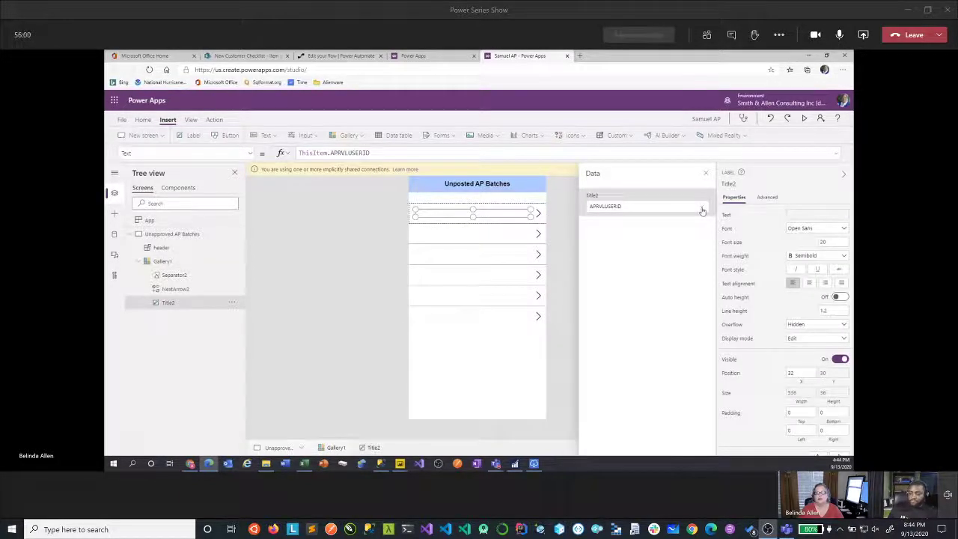
{"action": "left_click", "coordinate": [702, 212]}
{"action": "scroll", "coordinate": [641, 386], "scroll_direction": "down", "scroll_amount": 3}
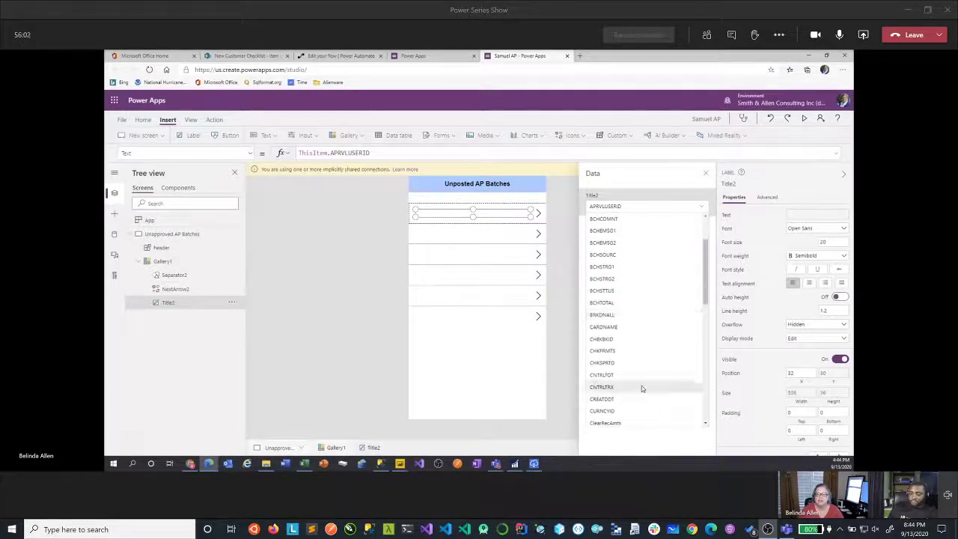
{"action": "scroll", "coordinate": [641, 385], "scroll_direction": "up", "scroll_amount": 3}
{"action": "left_click", "coordinate": [618, 279]}
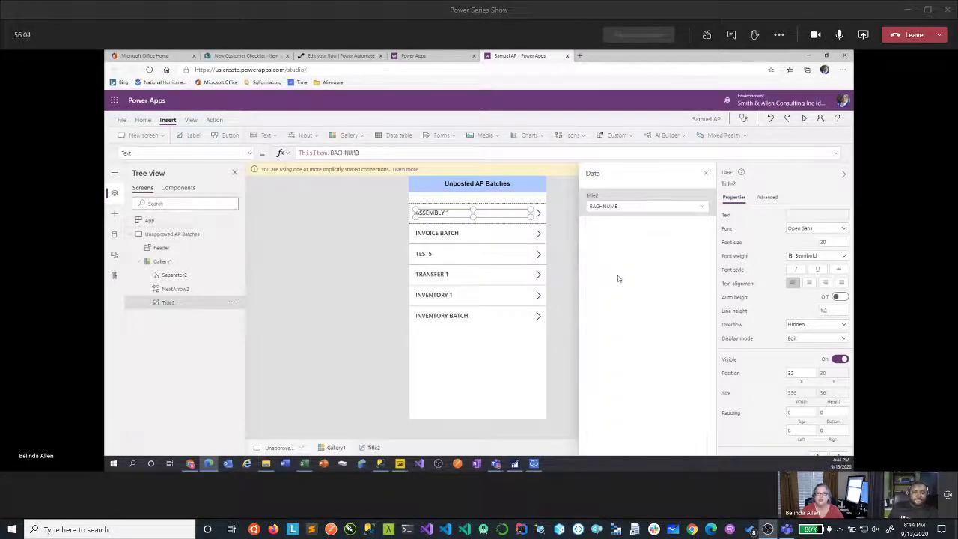
{"action": "left_click", "coordinate": [704, 175]}
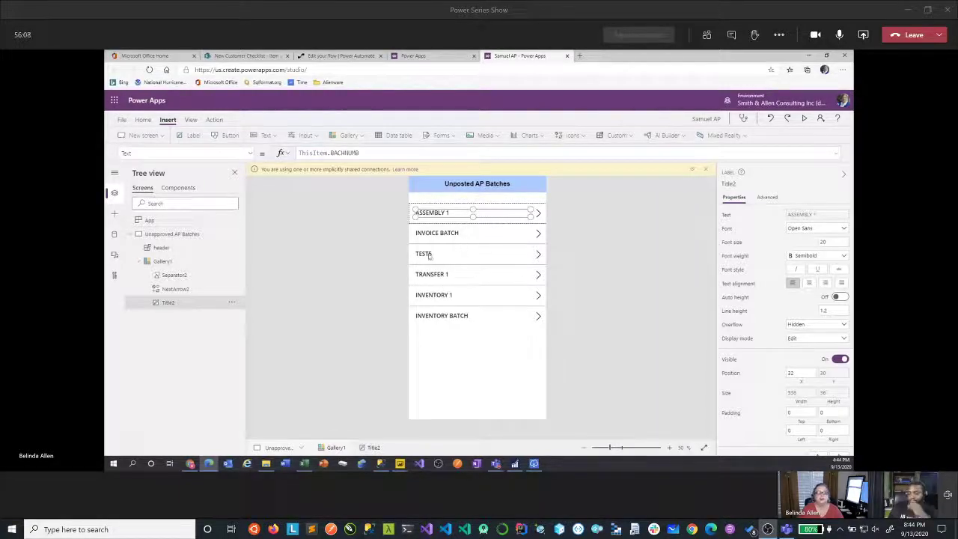
Move the title label in the gallery's row template to X 20, Y 18, and delete the next arrow icon
{"action": "left_click_drag", "start_coordinate": [440, 212], "coordinate": [450, 214]}
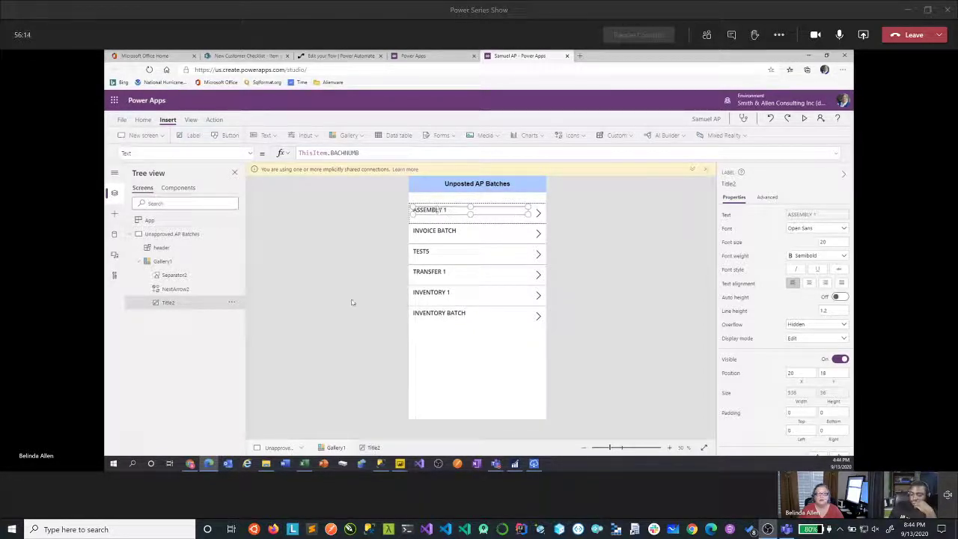
{"action": "left_click", "coordinate": [539, 214]}
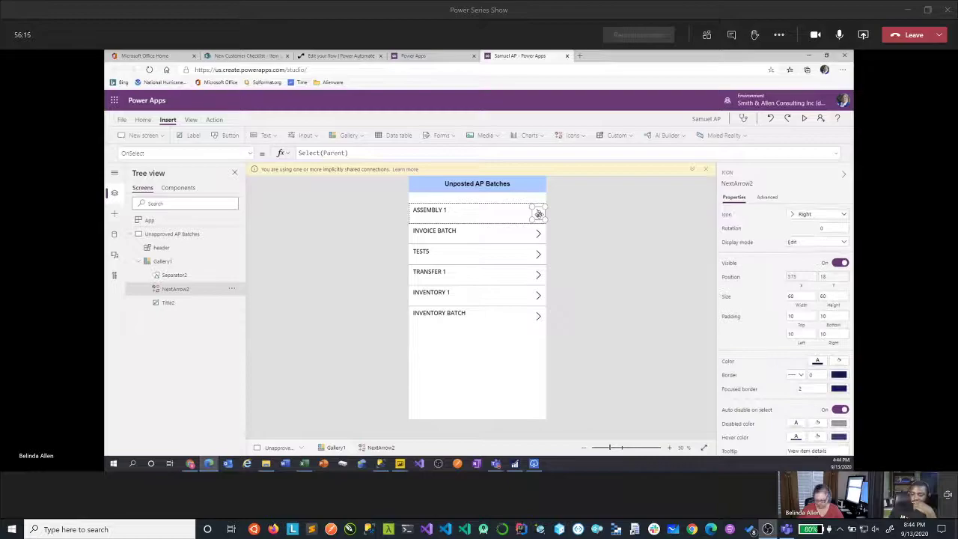
{"action": "left_click", "coordinate": [540, 209]}
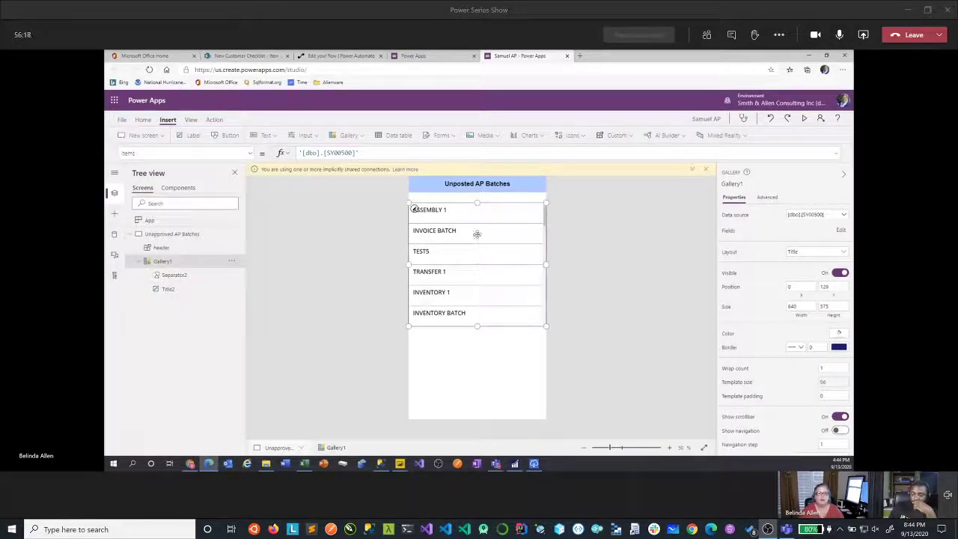
Shrink the gallery's row template to a height of about 66 and set the gallery's border thickness to 3
{"action": "left_click", "coordinate": [430, 213]}
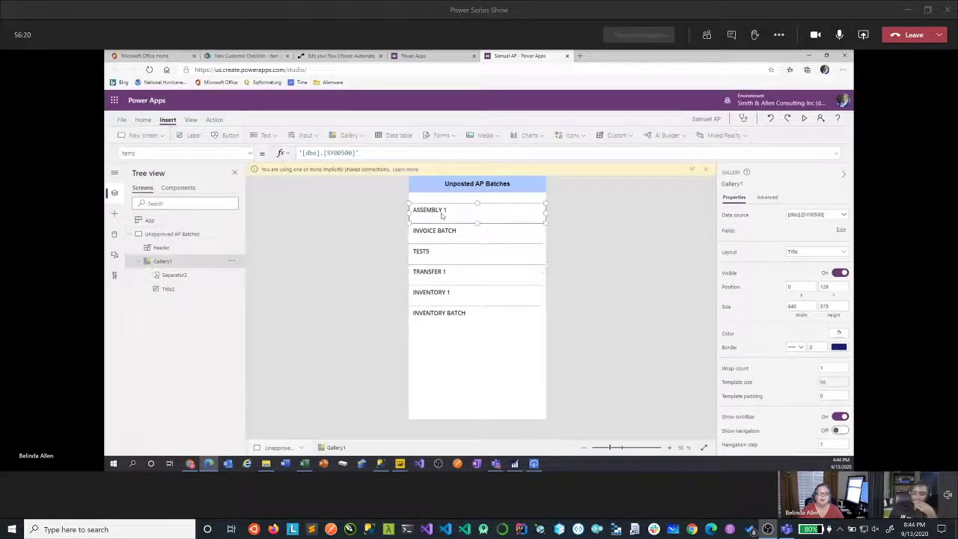
{"action": "left_click_drag", "start_coordinate": [477, 223], "coordinate": [476, 214]}
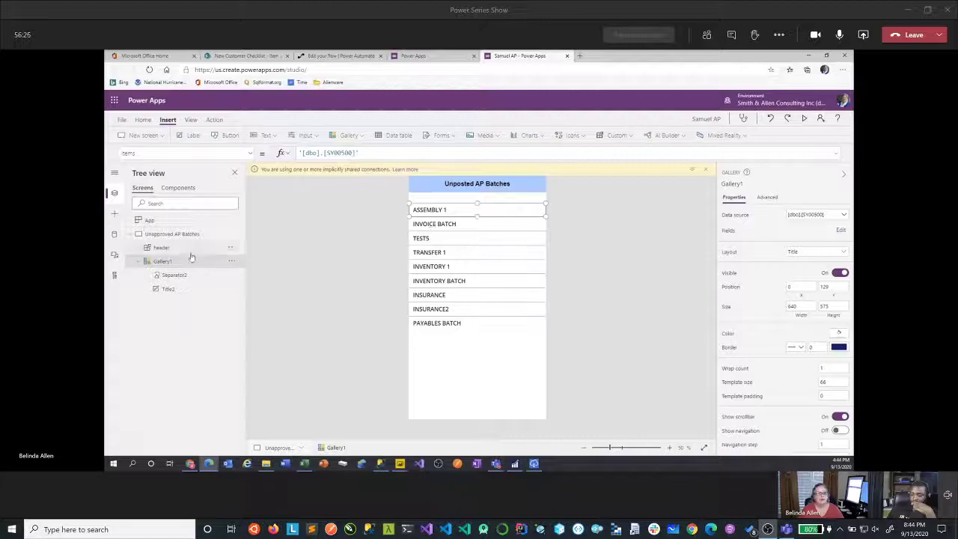
{"action": "left_click", "coordinate": [188, 261]}
{"action": "left_click", "coordinate": [814, 347]}
{"action": "type", "text": "3"}
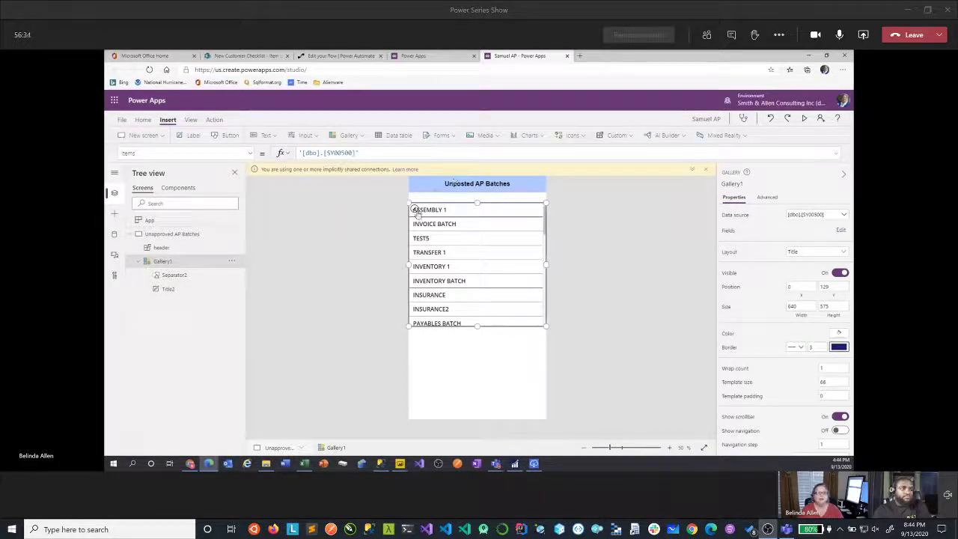
Insert a rectangle shape into the gallery's row template and size it to cover the row, about 640 by 66
{"action": "left_click", "coordinate": [420, 209]}
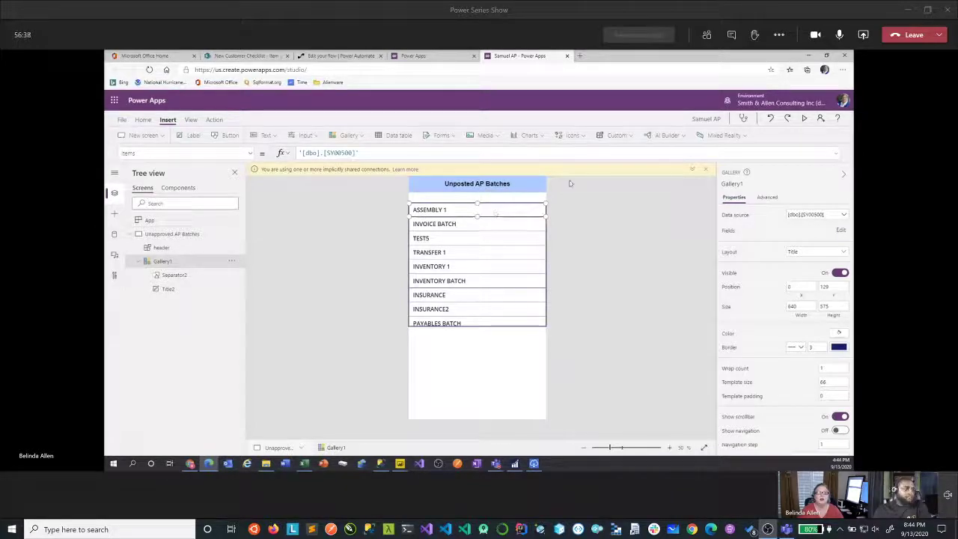
{"action": "left_click", "coordinate": [571, 136]}
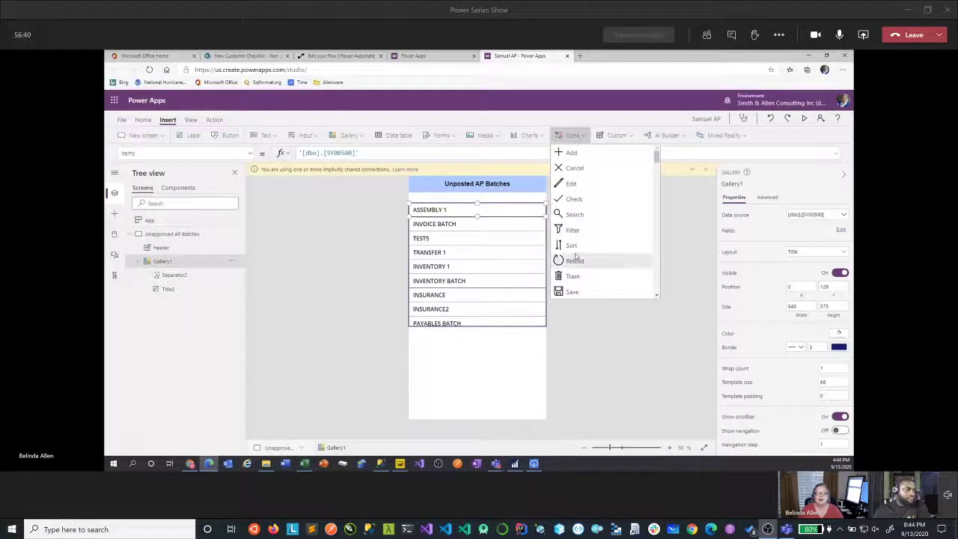
{"action": "scroll", "coordinate": [574, 256], "scroll_direction": "down", "scroll_amount": 2}
{"action": "left_click_drag", "start_coordinate": [657, 163], "coordinate": [662, 291]}
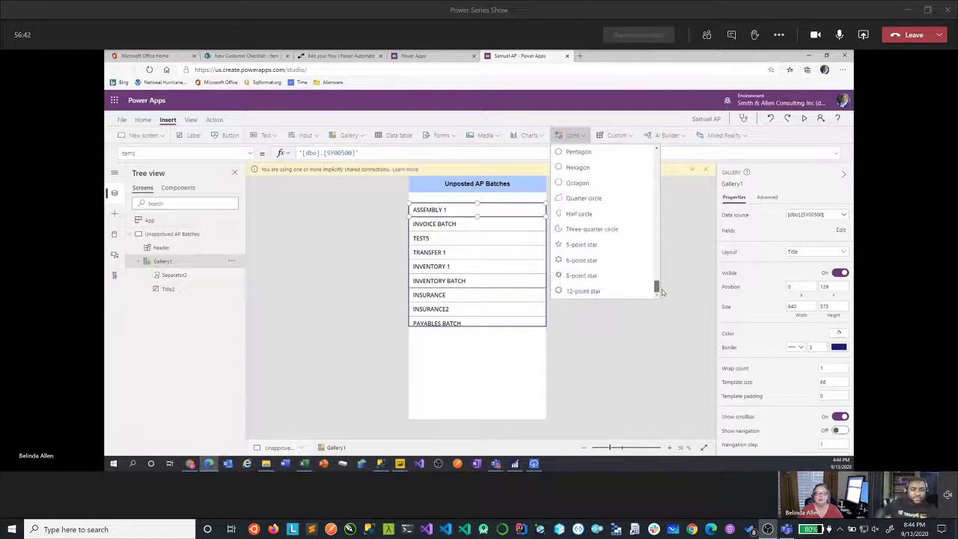
{"action": "scroll", "coordinate": [620, 210], "scroll_direction": "up", "scroll_amount": 2}
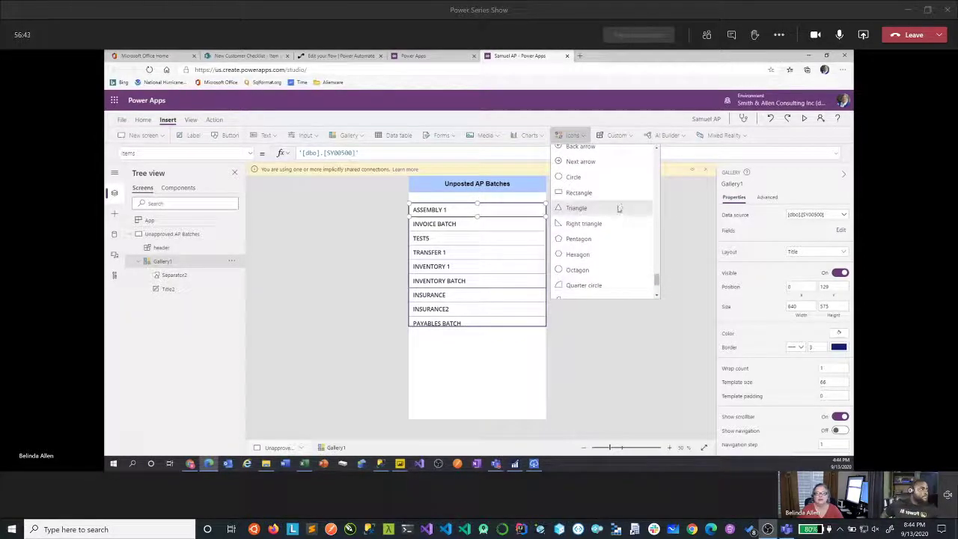
{"action": "left_click", "coordinate": [578, 193]}
{"action": "left_click_drag", "start_coordinate": [443, 212], "coordinate": [546, 221]}
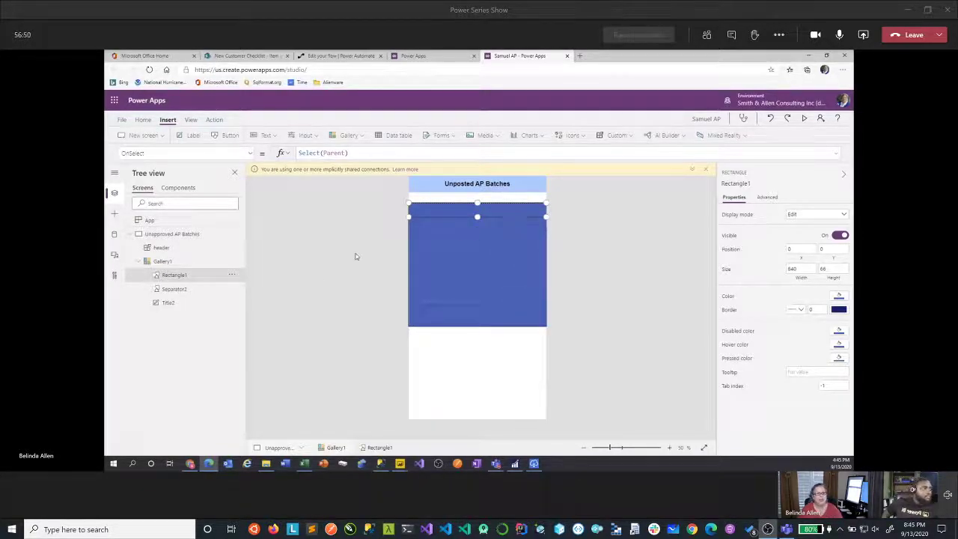
Send the rectangle to the back of the row template, behind the batch title
{"action": "left_click", "coordinate": [233, 275]}
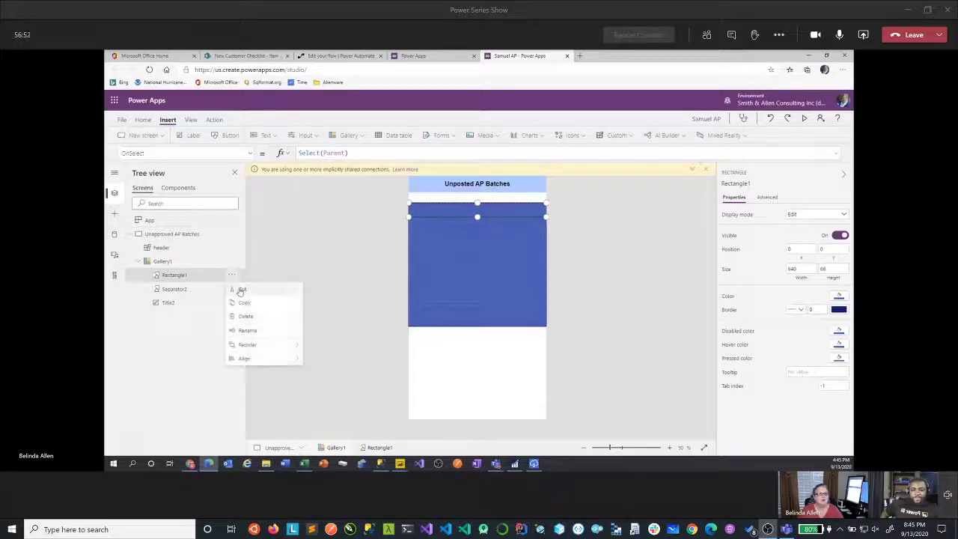
{"action": "mouse_move", "coordinate": [248, 346]}
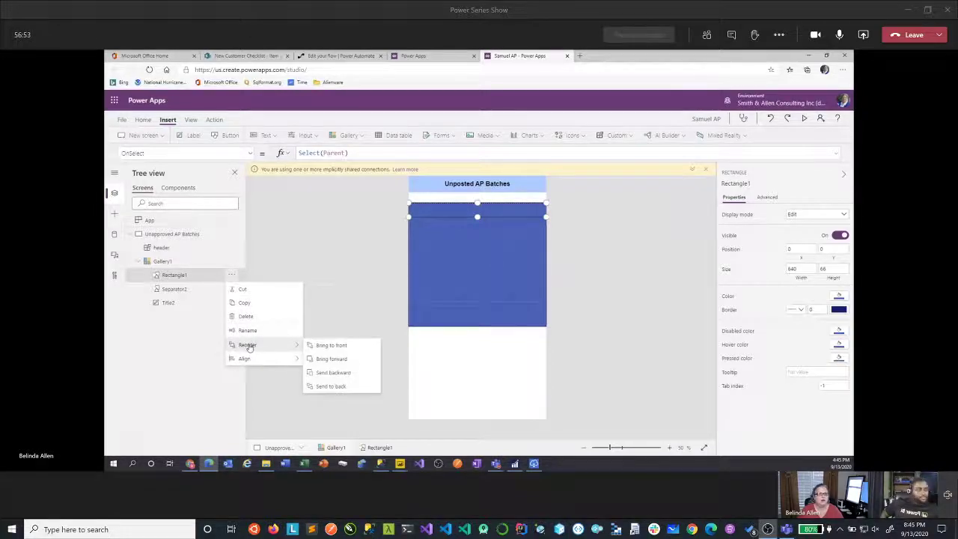
{"action": "left_click", "coordinate": [323, 387]}
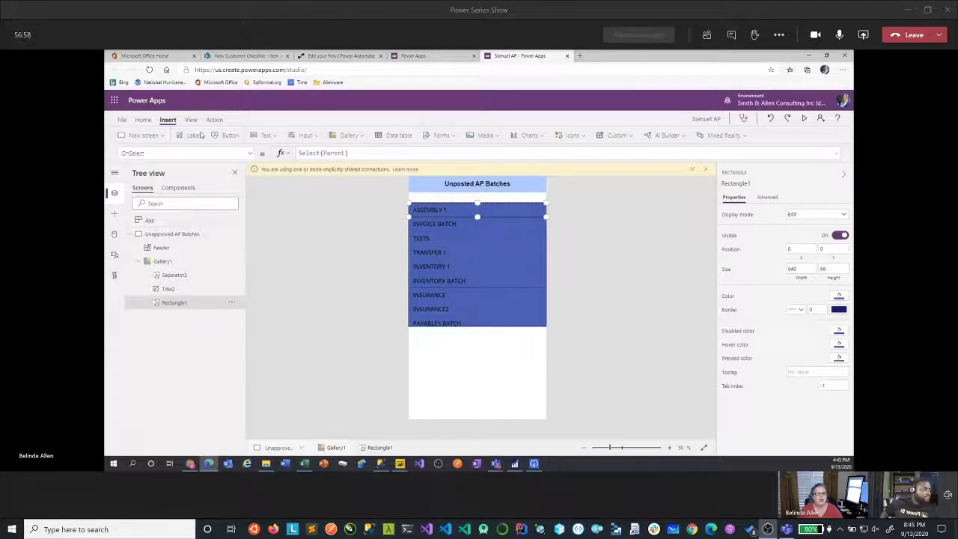
Replace the rectangle's Fill color value with the start of an If( formula
{"action": "left_click", "coordinate": [250, 153]}
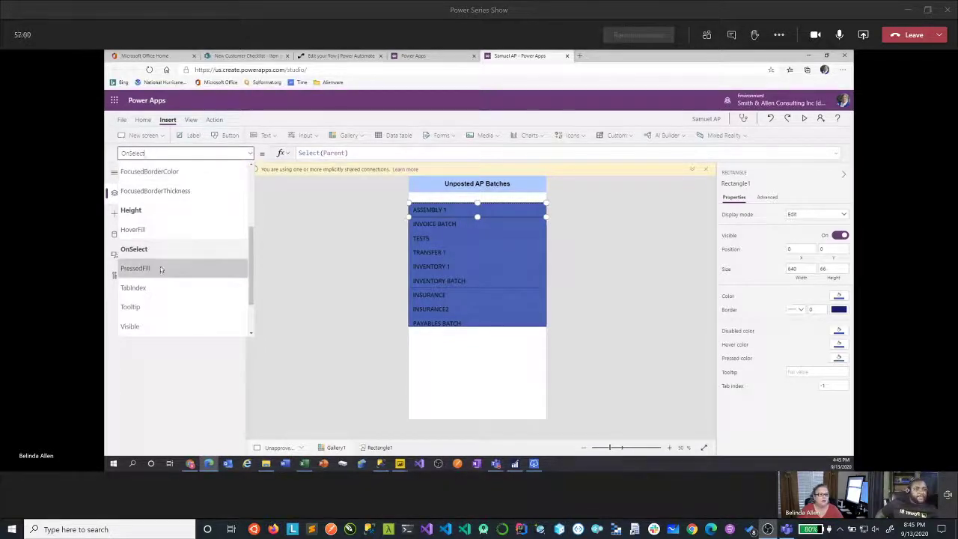
{"action": "scroll", "coordinate": [158, 266], "scroll_direction": "up", "scroll_amount": 1}
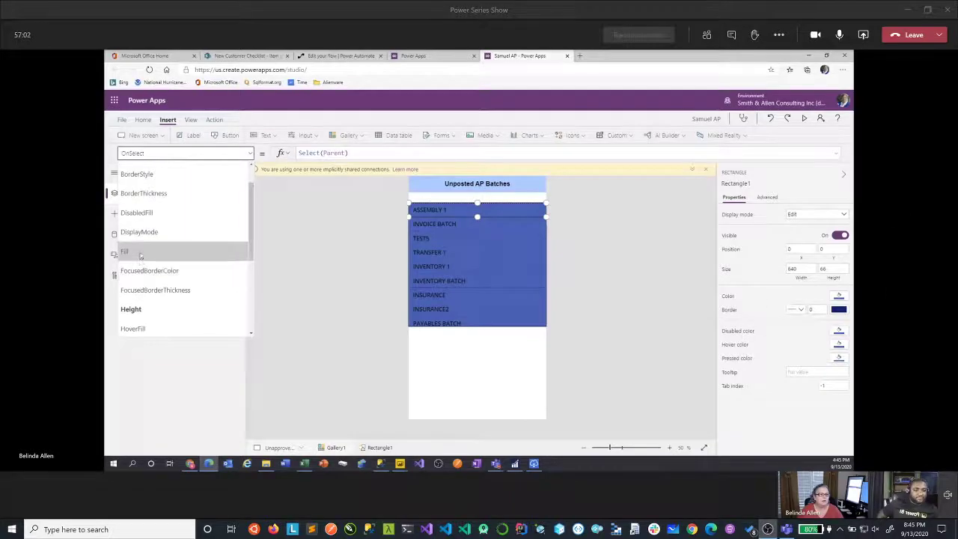
{"action": "left_click", "coordinate": [149, 241]}
{"action": "triple_click", "coordinate": [298, 153]}
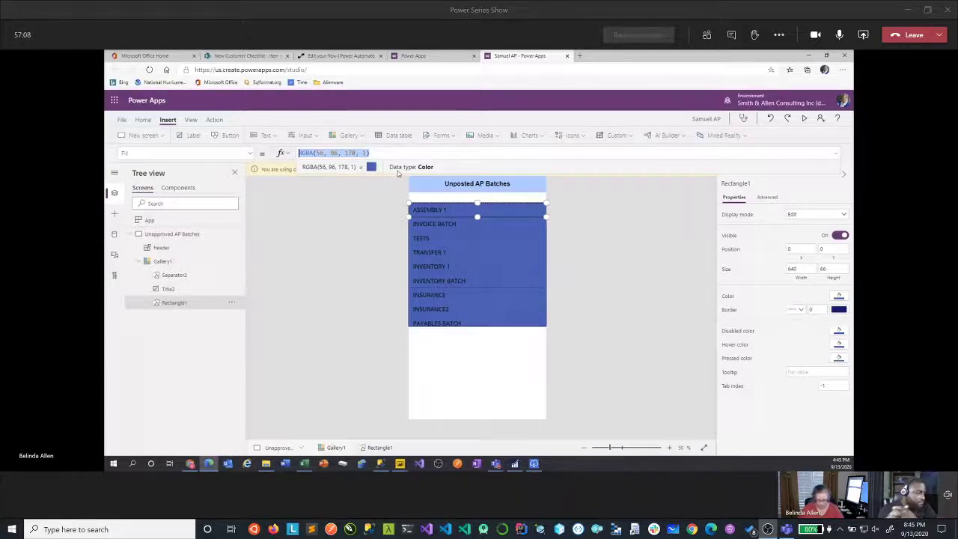
{"action": "type", "text": "If("}
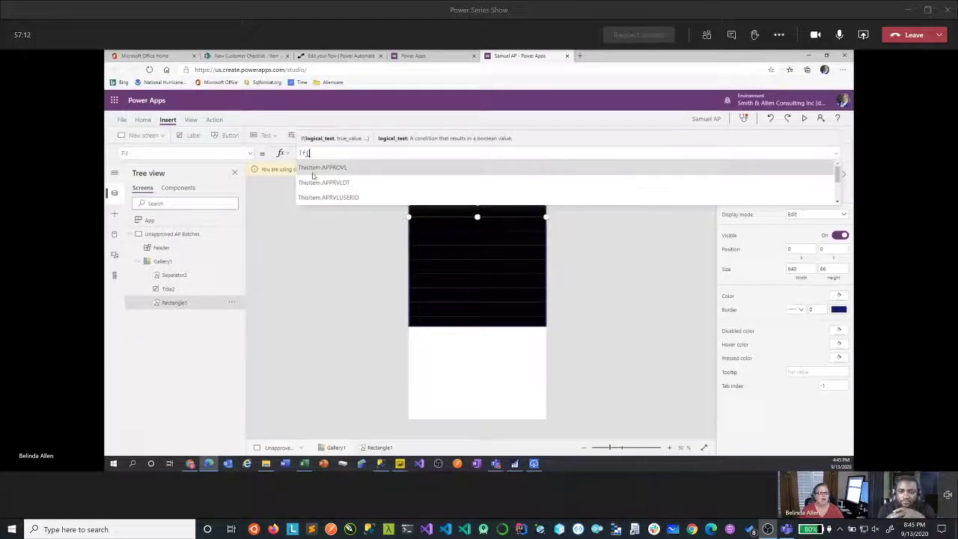
{"action": "key", "text": "BackSpace"}
{"action": "key", "text": "BackSpace"}
{"action": "key", "text": "BackSpace"}
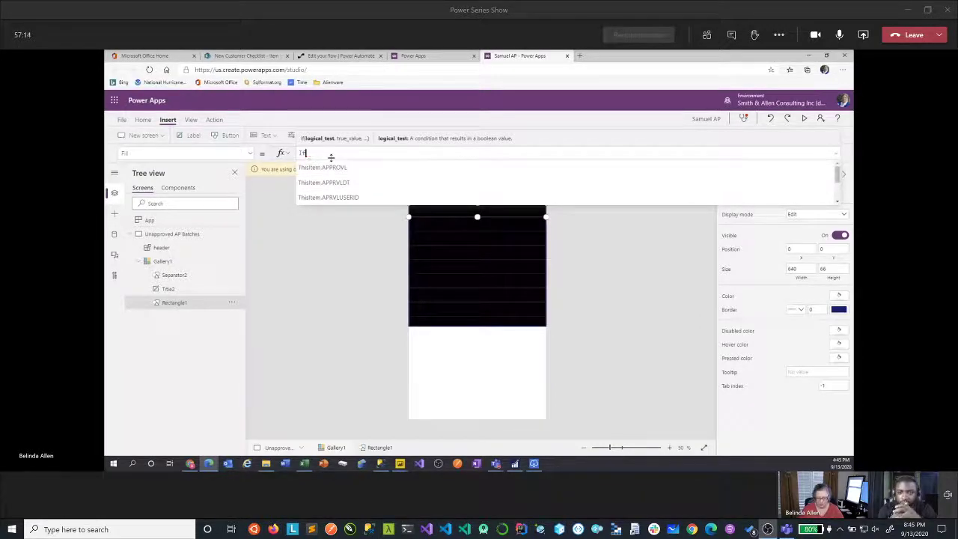
{"action": "type", "text": "If"}
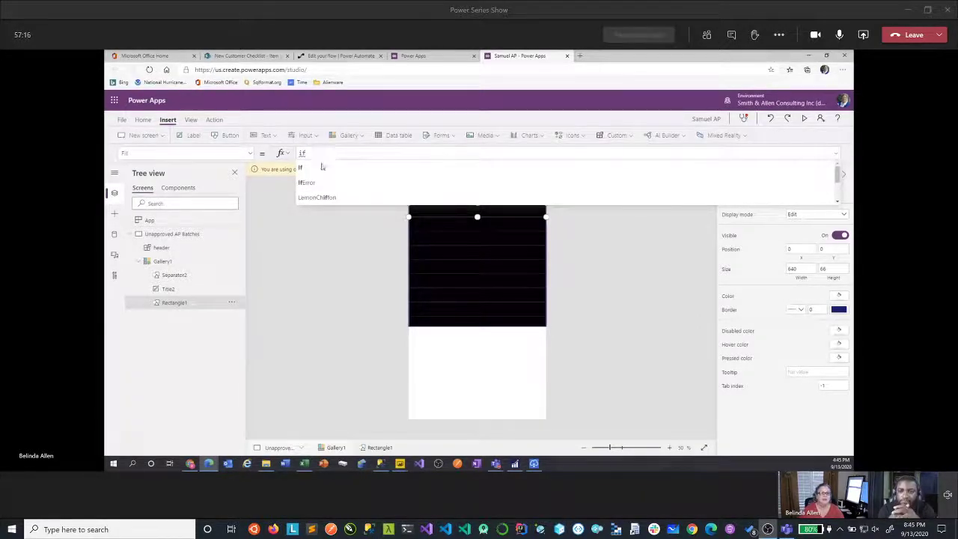
{"action": "type", "text": "("}
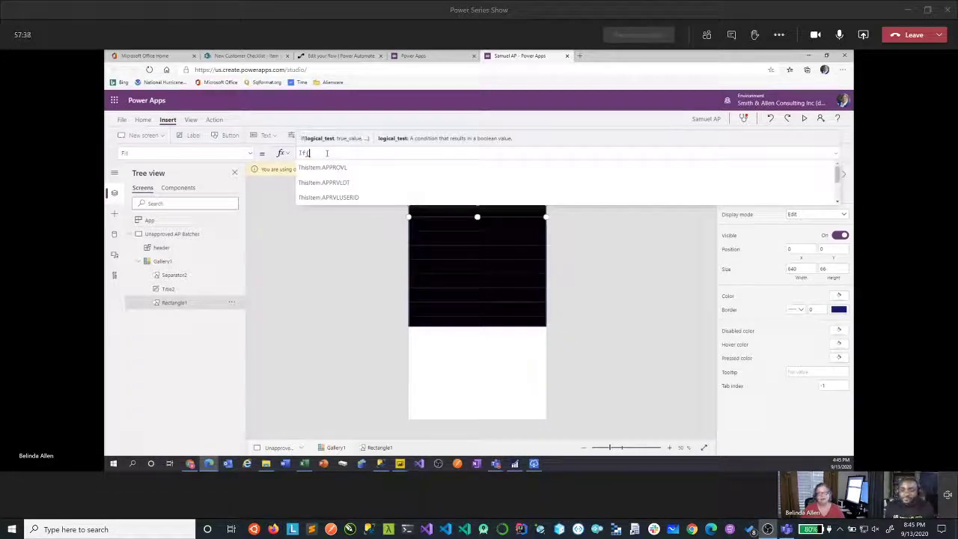
Complete the rectangle's Fill formula as If(ThisItem.IsSelected, LightBlue, White)
{"action": "type", "text": "t"}
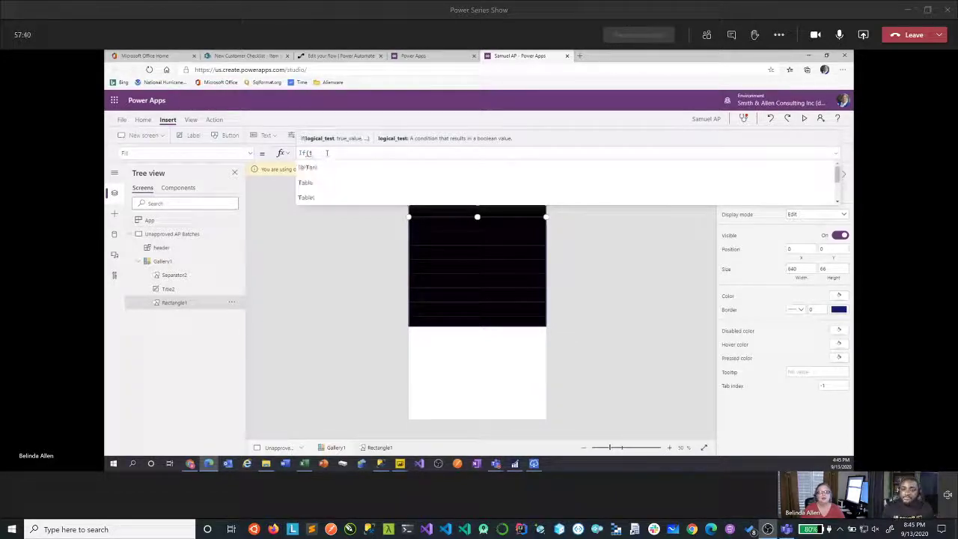
{"action": "type", "text": "his"}
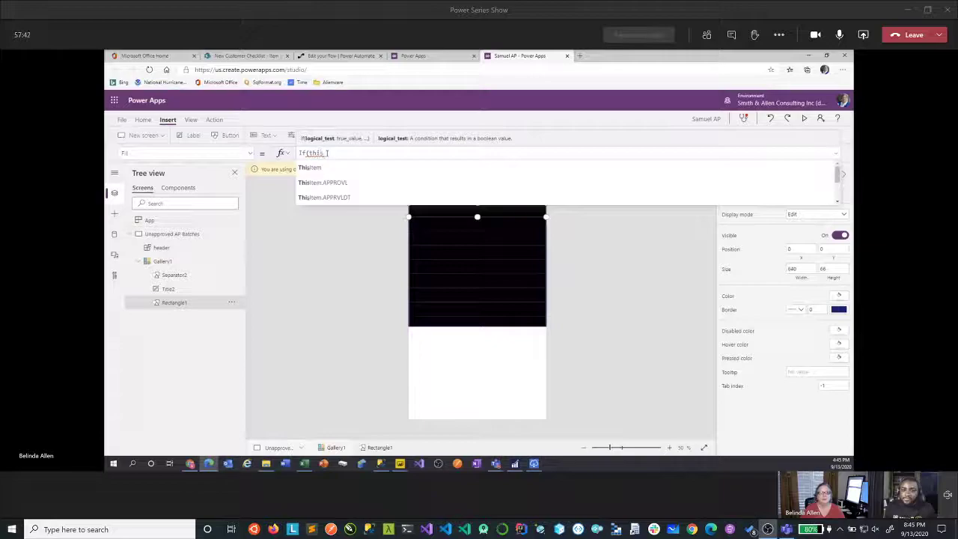
{"action": "key", "text": "Tab"}
{"action": "type", "text": "."}
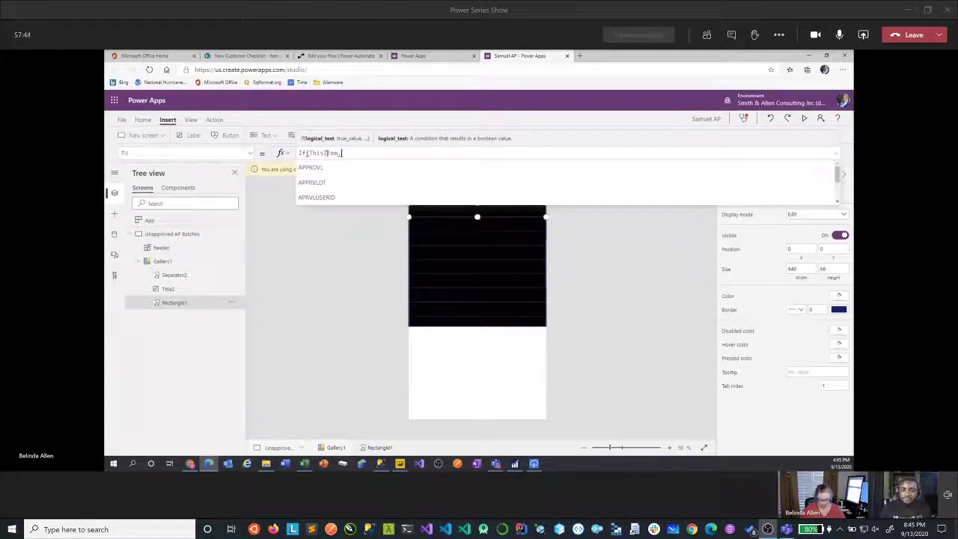
{"action": "type", "text": "iss"}
{"action": "key", "text": "Tab"}
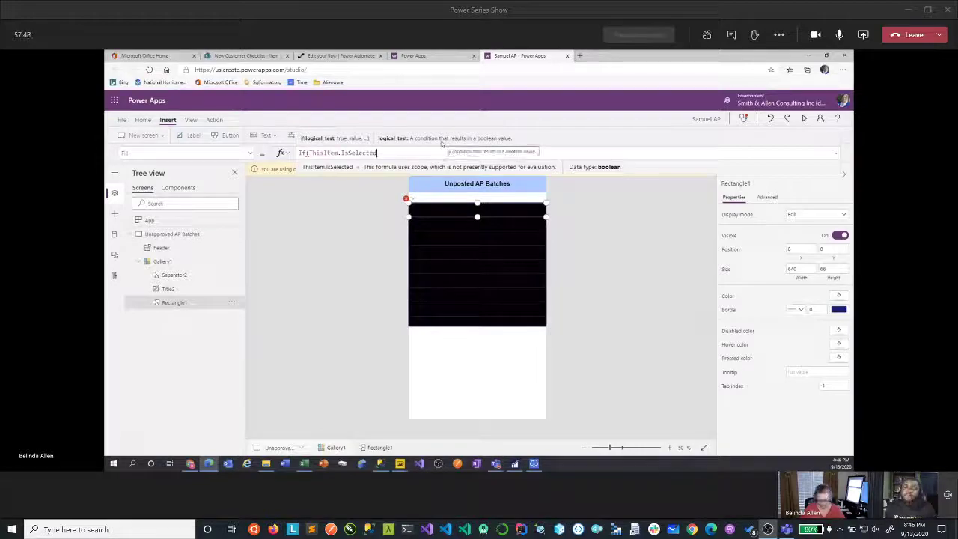
{"action": "type", "text": ", light"}
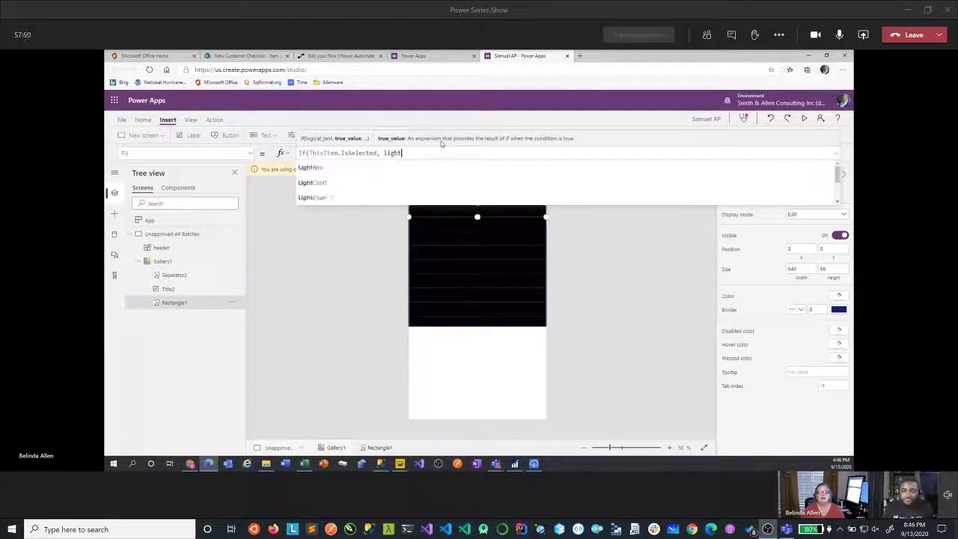
{"action": "key", "text": "Tab"}
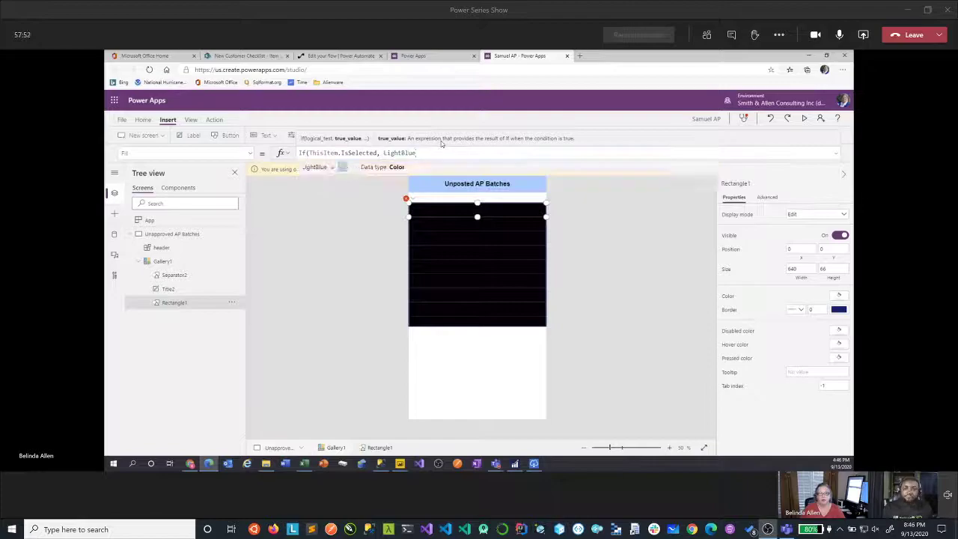
{"action": "type", "text": ", white"}
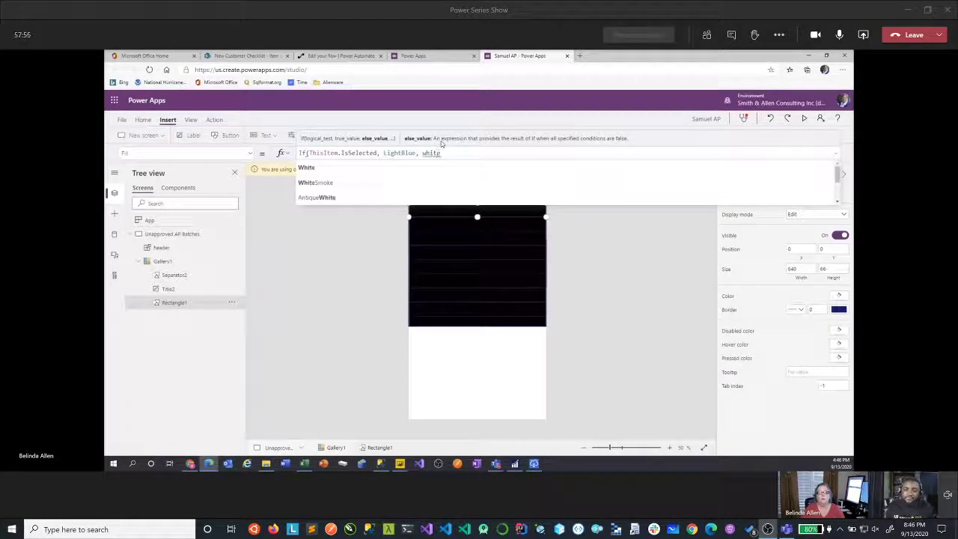
{"action": "key", "text": "Tab"}
{"action": "type", "text": ")"}
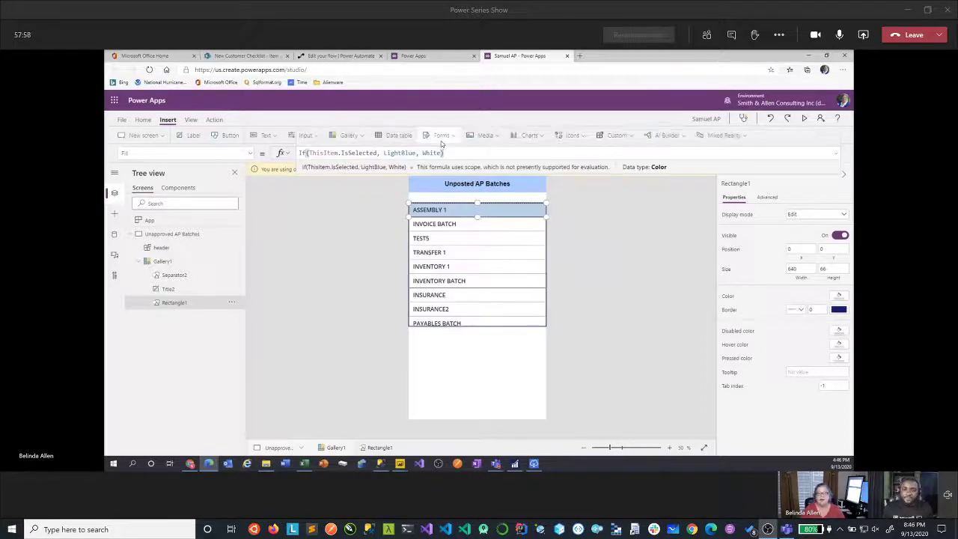
{"action": "left_click", "coordinate": [631, 278]}
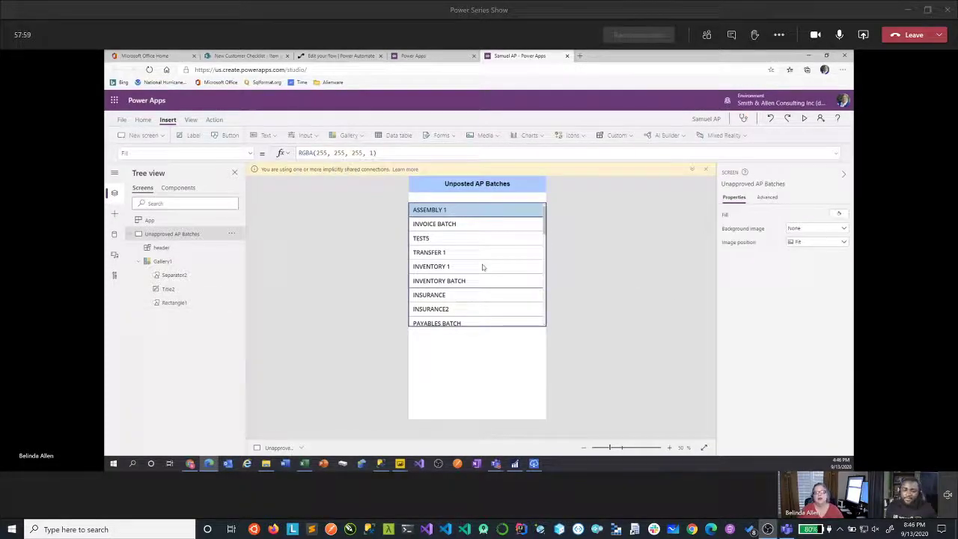
Preview the app, select the TRANSFER 1 batch to test the row highlight, and close the preview
{"action": "left_click", "coordinate": [804, 118]}
{"action": "left_click", "coordinate": [496, 209]}
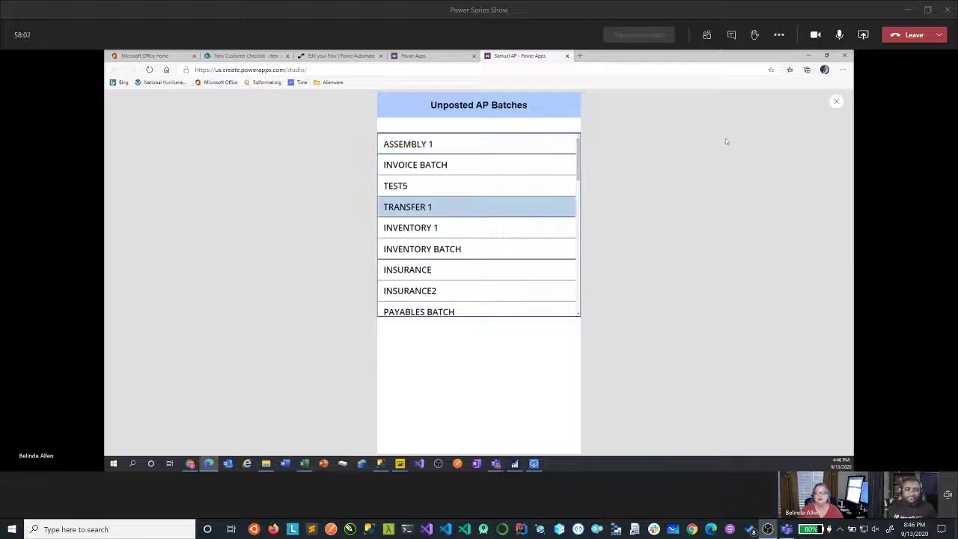
{"action": "left_click", "coordinate": [837, 101]}
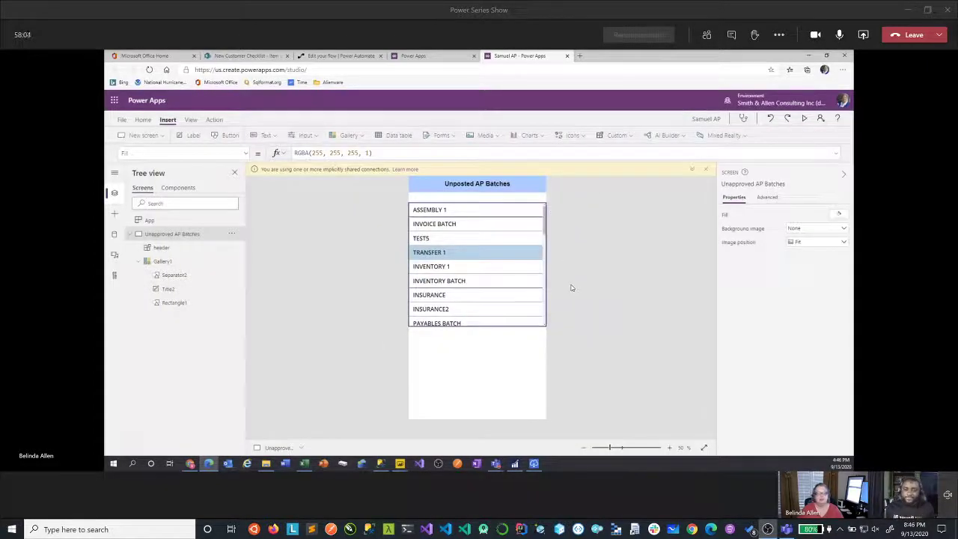
Stretch the gallery to a height of about 689 and wrap its Items source in Filter('[dbo].[SY00500]', ready for conditions
{"action": "left_click", "coordinate": [486, 327]}
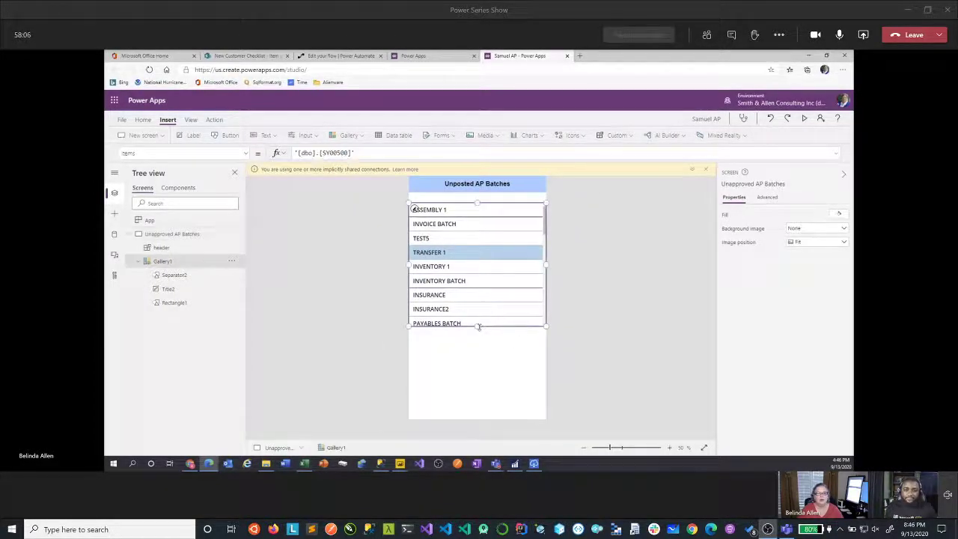
{"action": "left_click_drag", "start_coordinate": [477, 326], "coordinate": [478, 350]}
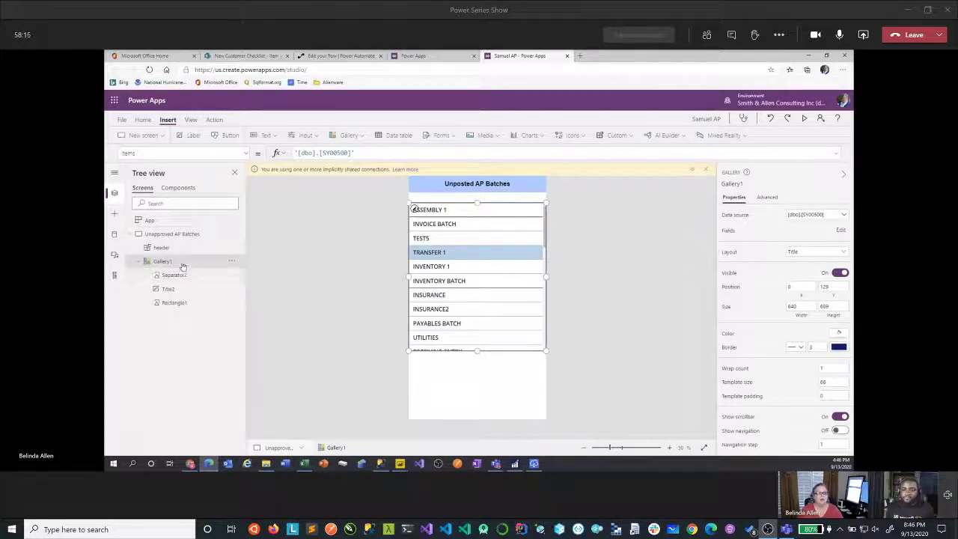
{"action": "left_click", "coordinate": [135, 153]}
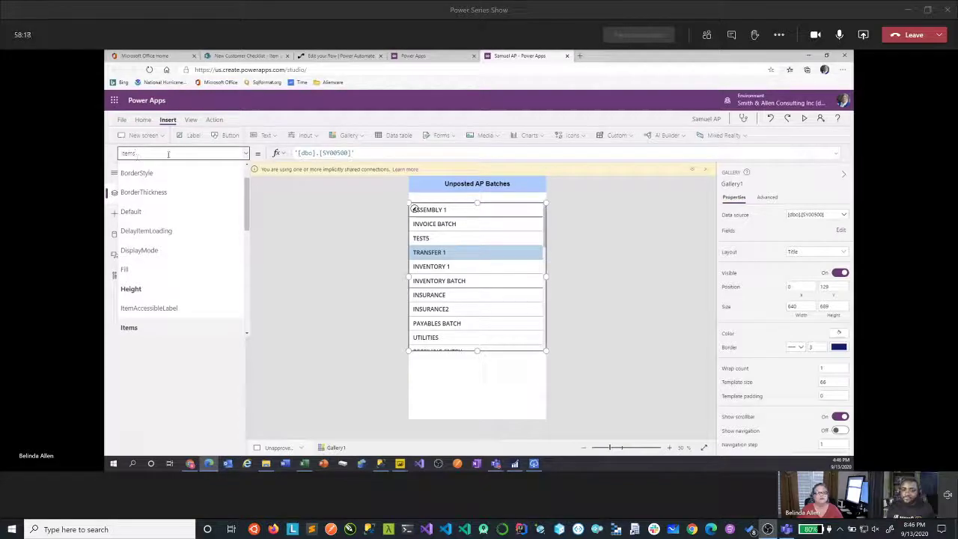
{"action": "left_click", "coordinate": [367, 152]}
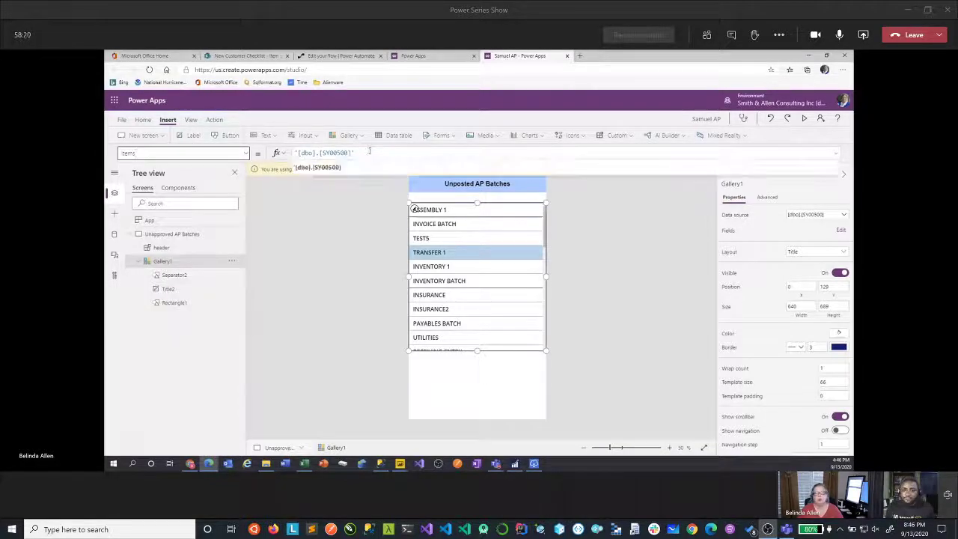
{"action": "left_click", "coordinate": [298, 154]}
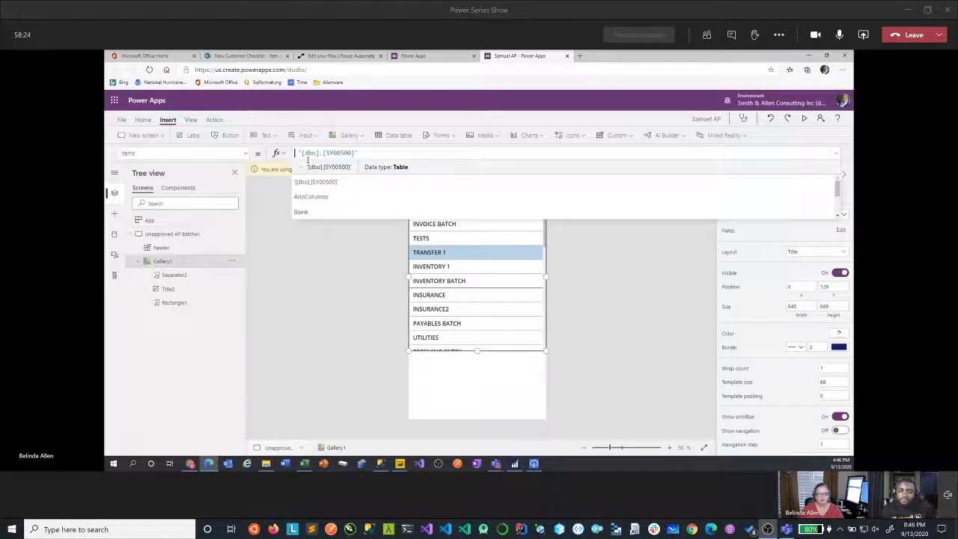
{"action": "type", "text": "fil "}
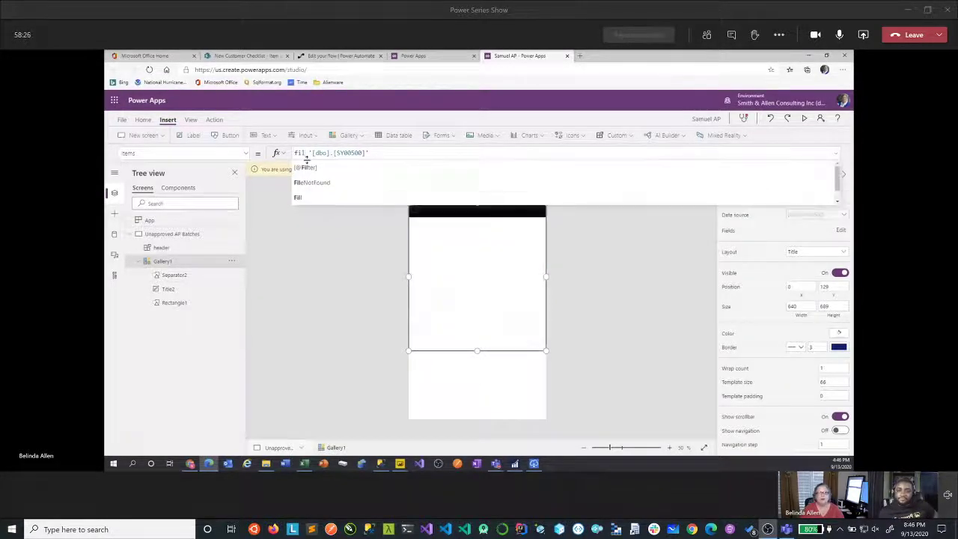
{"action": "type", "text": "ter("}
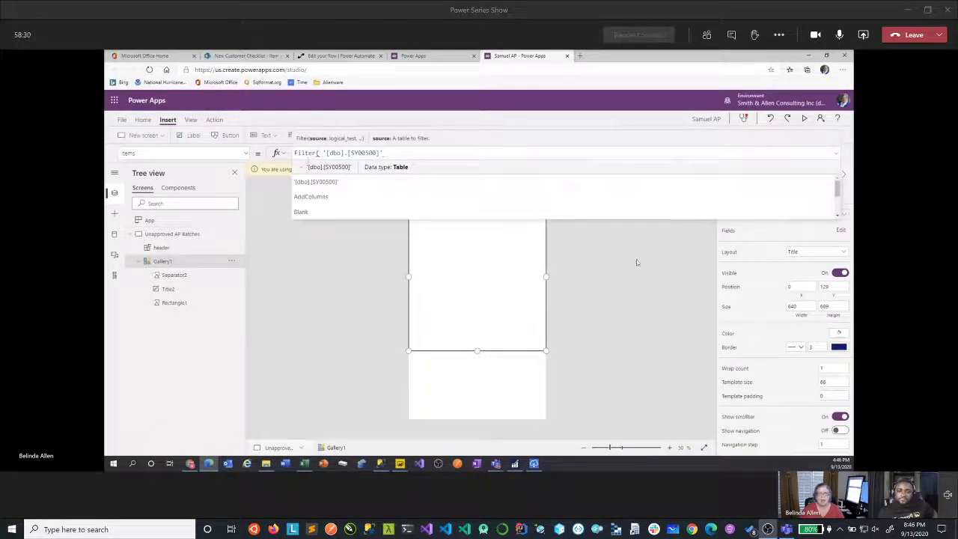
{"action": "left_click", "coordinate": [394, 153]}
{"action": "type", "text": ","}
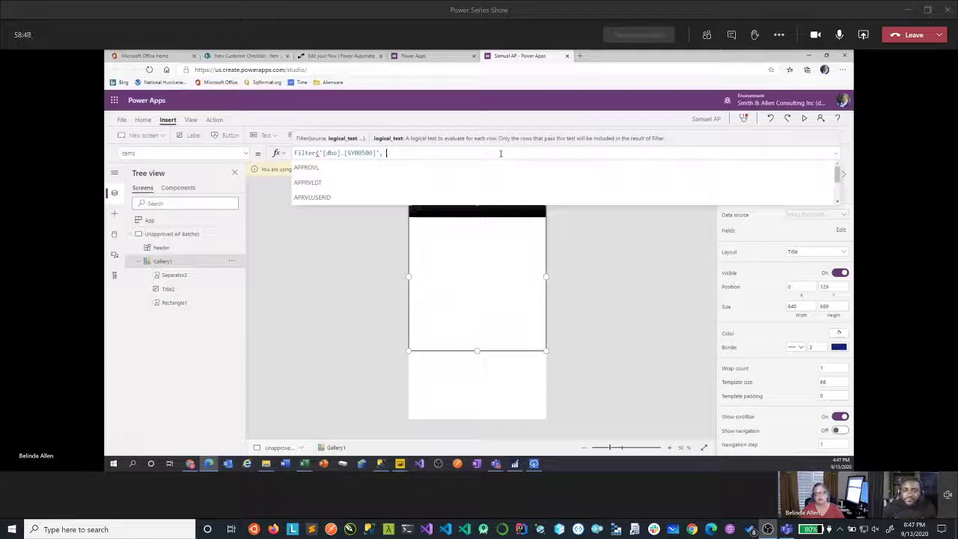
Finish the gallery's filter with the conditions StartsWith(BCHSOURC, "PM") and APPROVL = 0
{"action": "type", "text": "sm"}
{"action": "type", "text": "i"}
{"action": "key", "text": "BackSpace"}
{"action": "type", "text": "tart"}
{"action": "key", "text": "Tab"}
{"action": "type", "text": "BCHSOURC"}
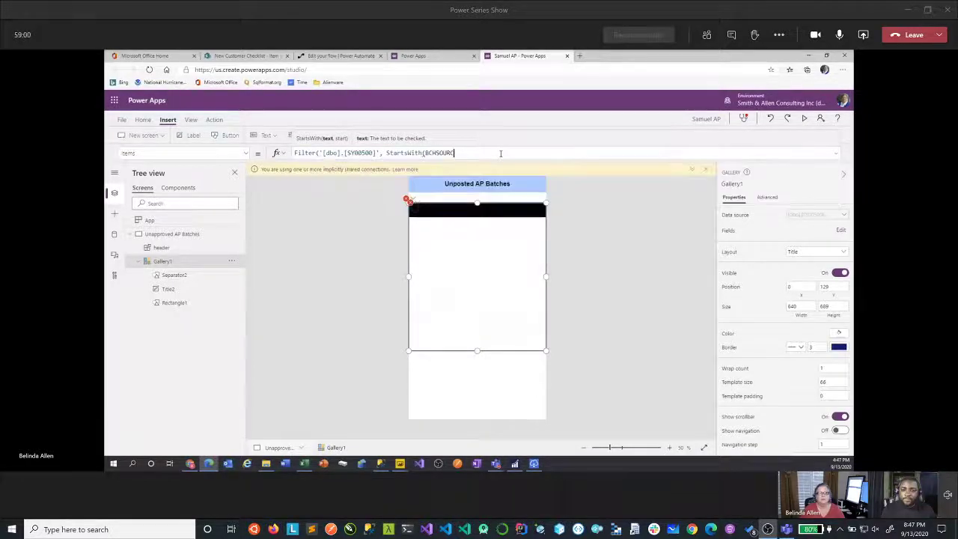
{"action": "type", "text": ", \"PM\""}
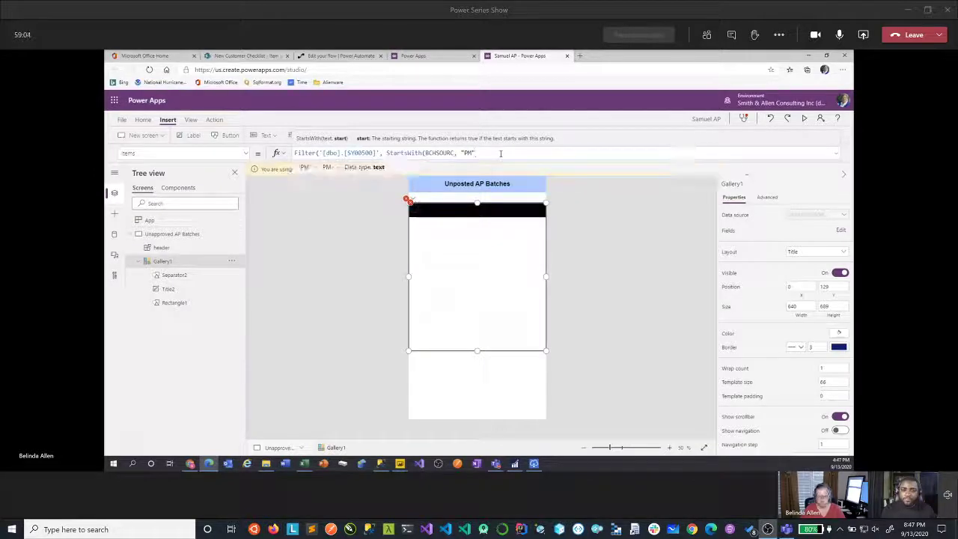
{"action": "type", "text": "),"}
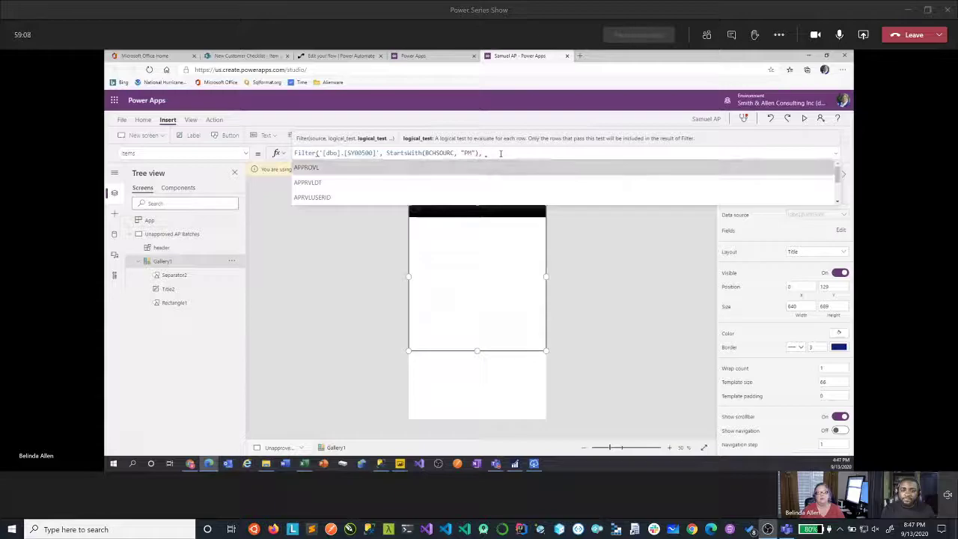
{"action": "key", "text": "Tab"}
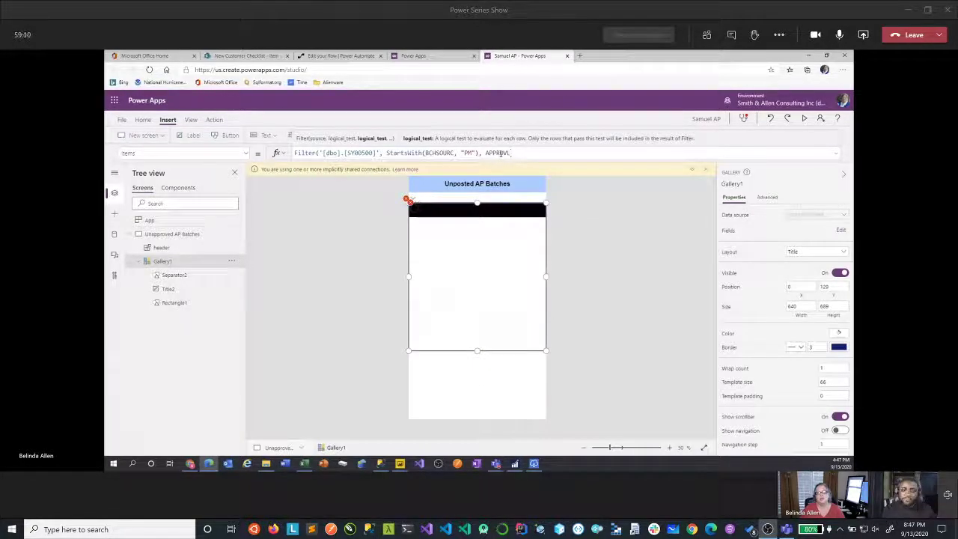
{"action": "type", "text": "= 0)"}
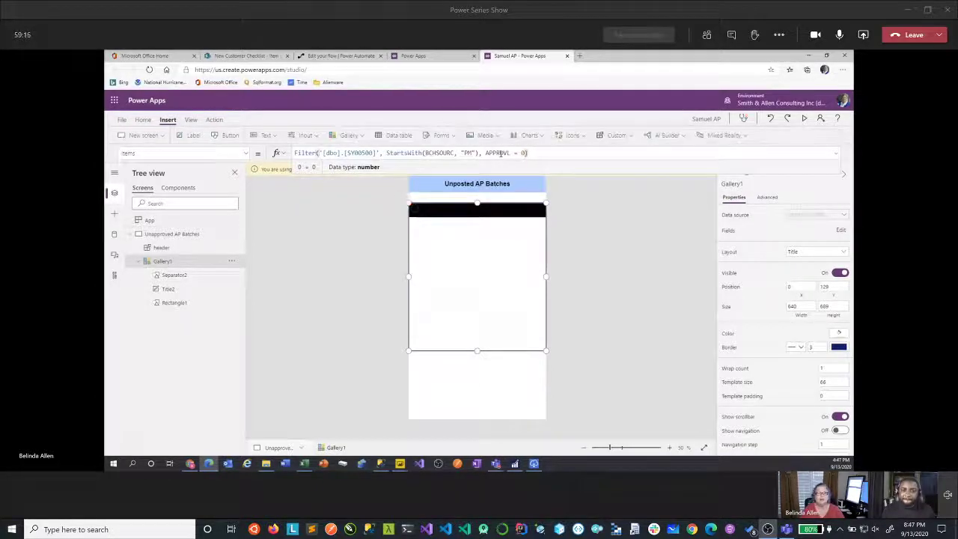
{"action": "left_click", "coordinate": [312, 241]}
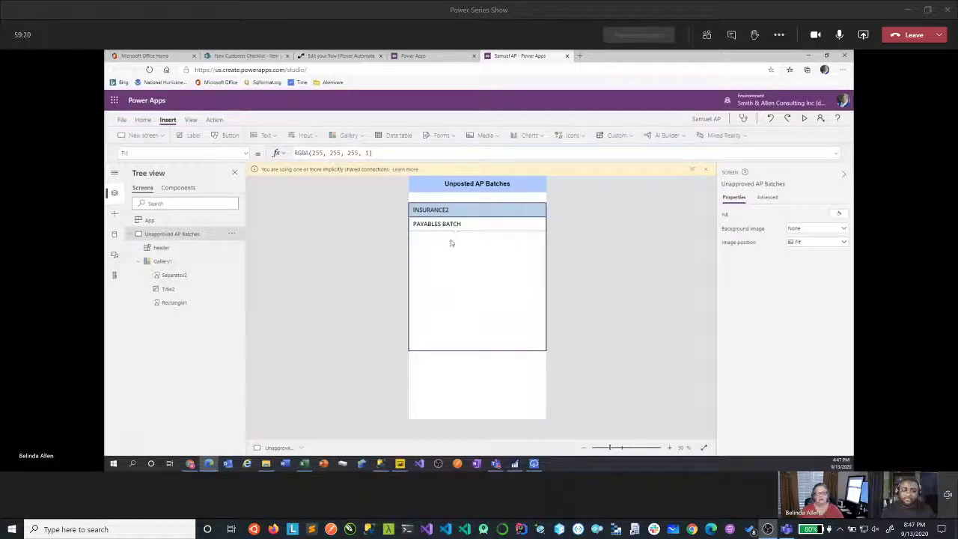
Switch to Microsoft Dynamics GP and open the INSURANCE batch from the Payables Batches list
{"action": "left_click", "coordinate": [515, 460]}
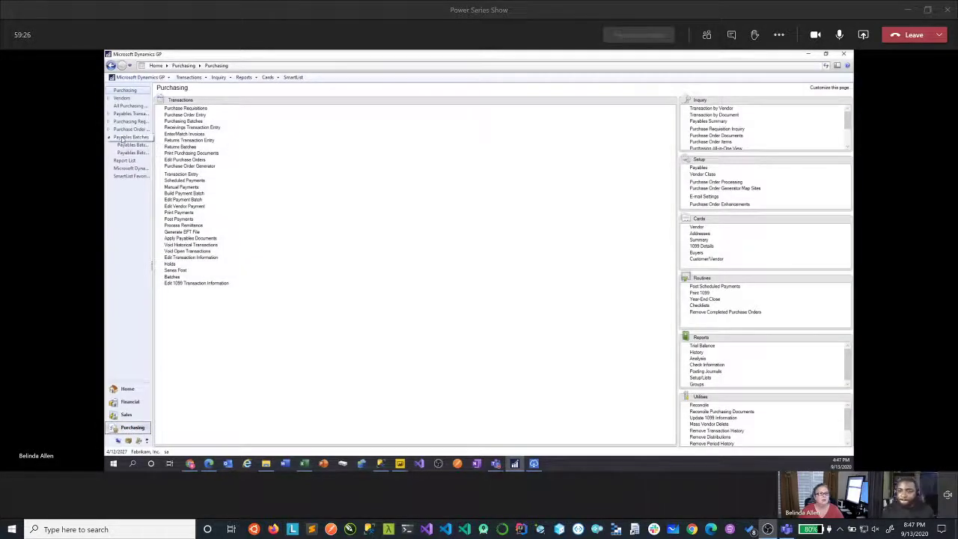
{"action": "left_click", "coordinate": [124, 137]}
{"action": "left_click", "coordinate": [237, 174]}
{"action": "double_click", "coordinate": [232, 166]}
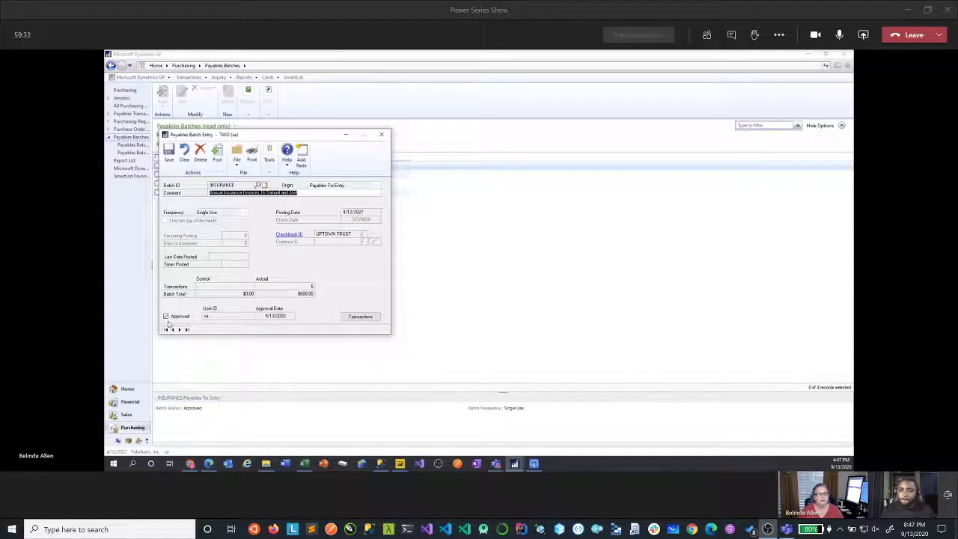
Clear the INSURANCE batch's Approved setting, save the batch, close its entry window and return to Power Apps
{"action": "left_click", "coordinate": [168, 153]}
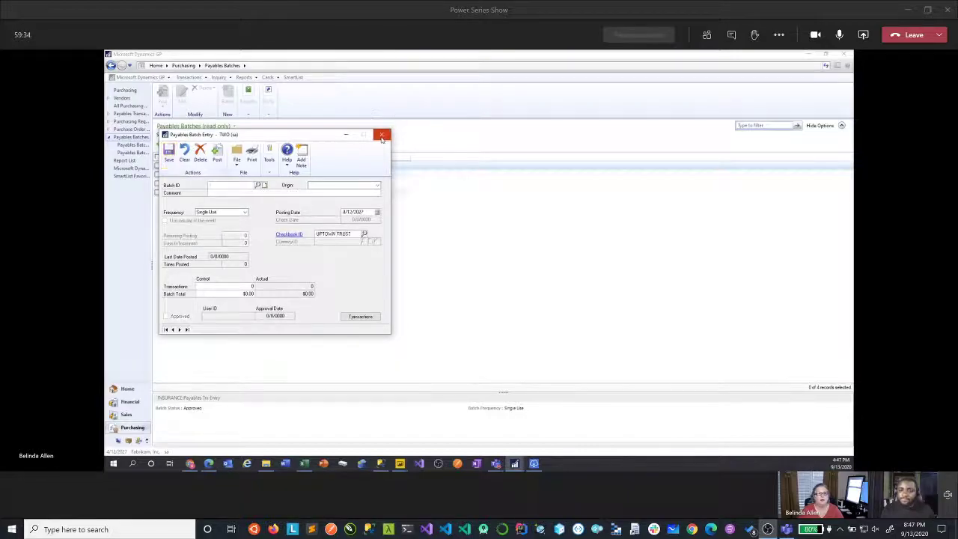
{"action": "left_click", "coordinate": [382, 135]}
{"action": "left_click", "coordinate": [809, 55]}
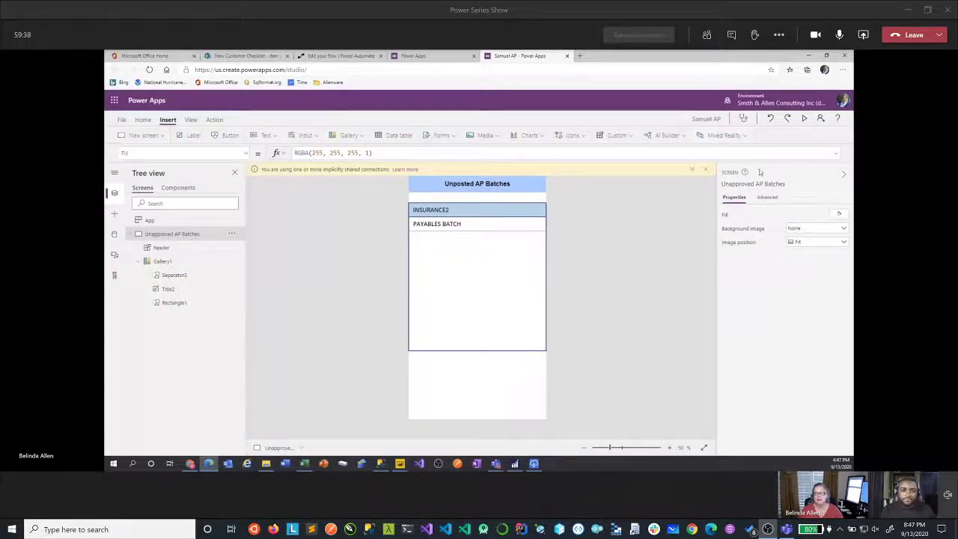
Switch to Microsoft Dynamics GP and refresh the Payables Batches list to check the batch statuses
{"action": "left_click", "coordinate": [516, 464]}
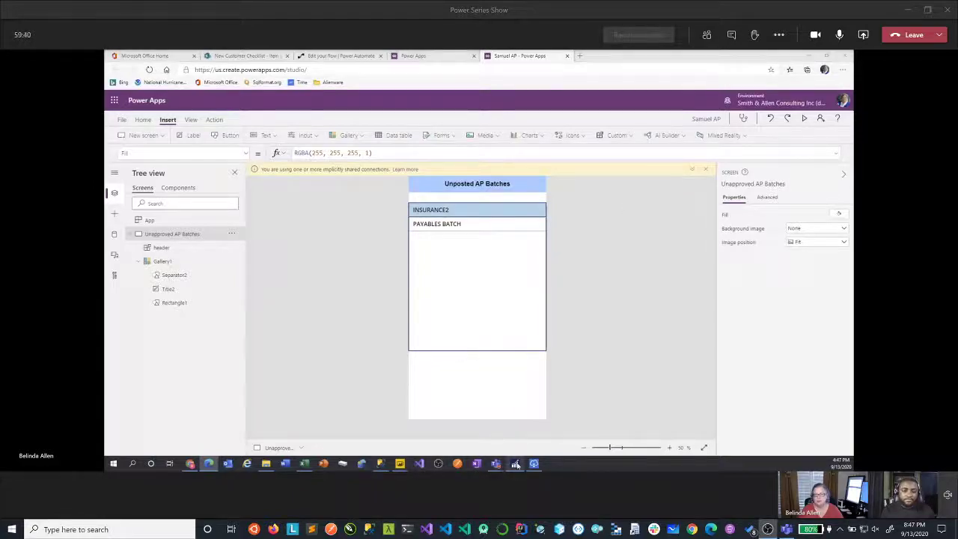
{"action": "left_click", "coordinate": [229, 127]}
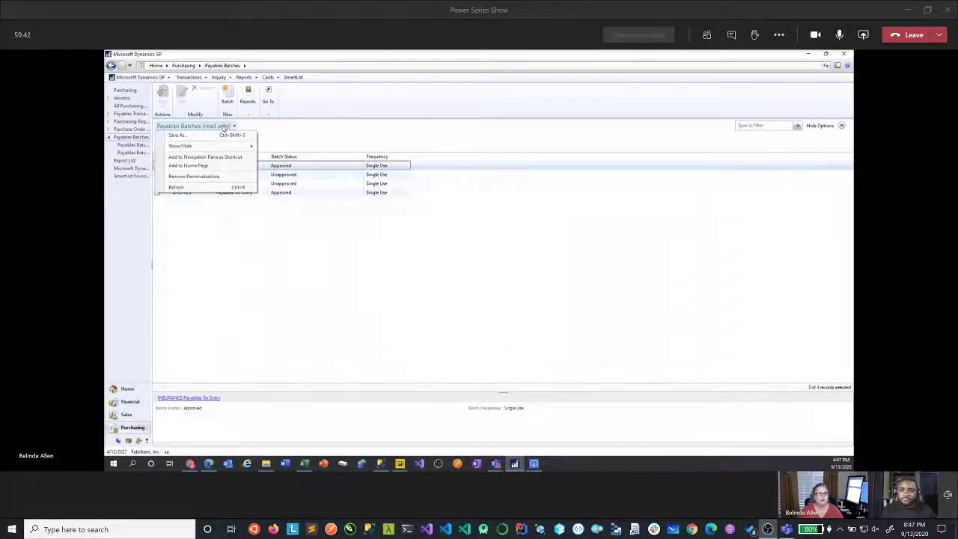
{"action": "left_click", "coordinate": [215, 187]}
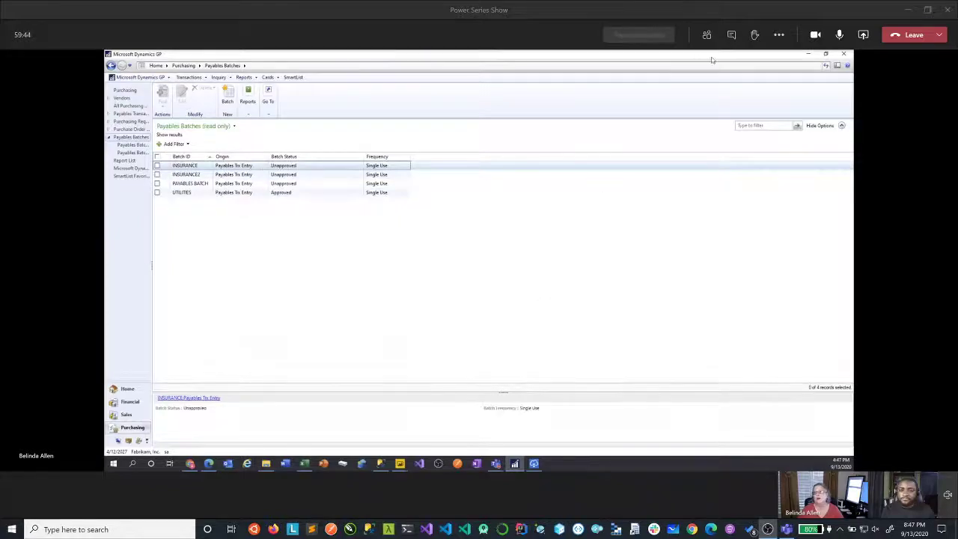
Switch back to Power Apps, preview the app to check the filtered batch list, and close the preview
{"action": "key", "text": "alt+Tab"}
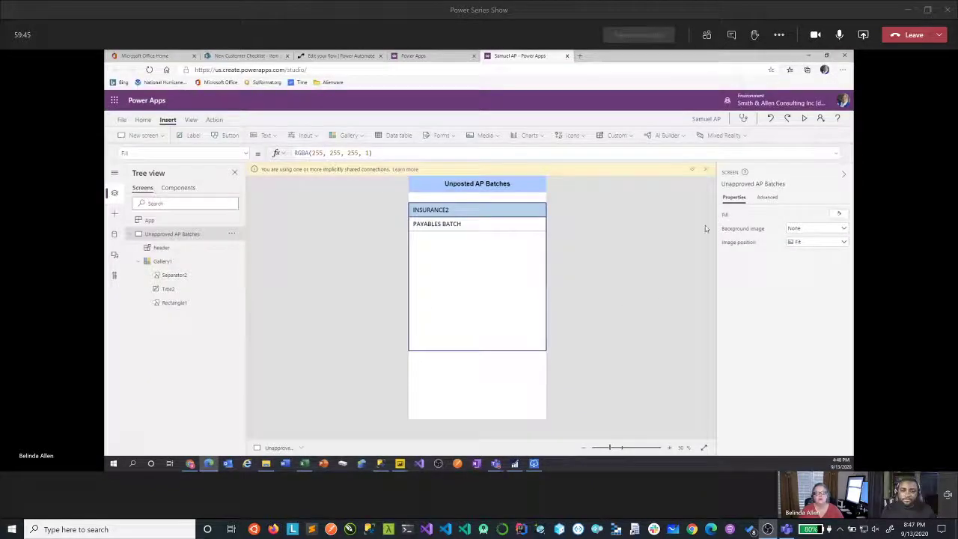
{"action": "left_click", "coordinate": [804, 118]}
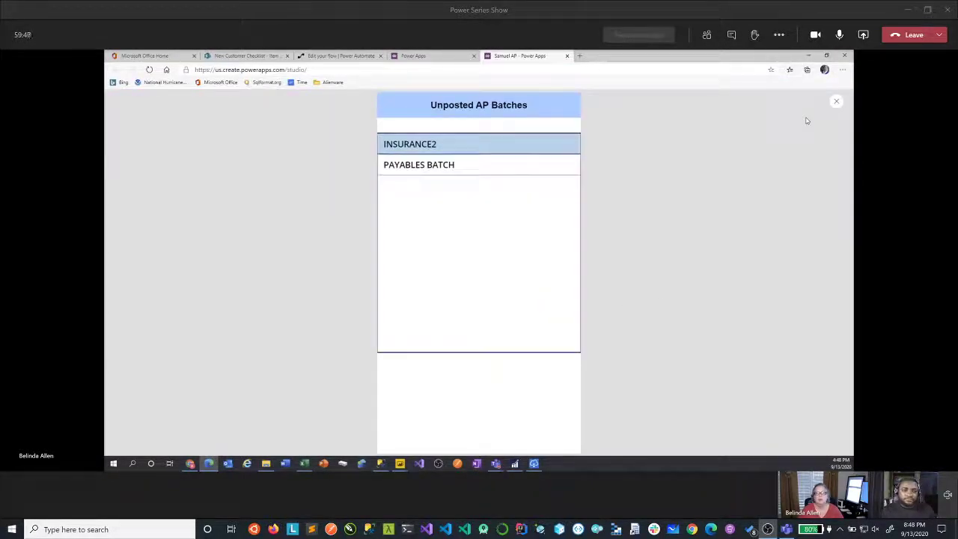
{"action": "left_click", "coordinate": [837, 101]}
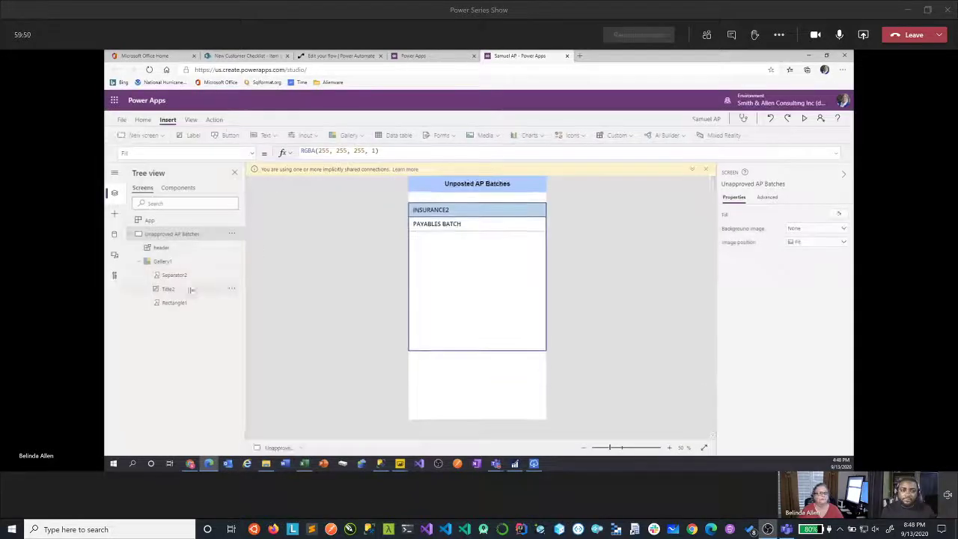
Insert a button on the Unapproved AP Batches screen and place it centred below the gallery at about X 180, Y 876
{"action": "left_click", "coordinate": [166, 261]}
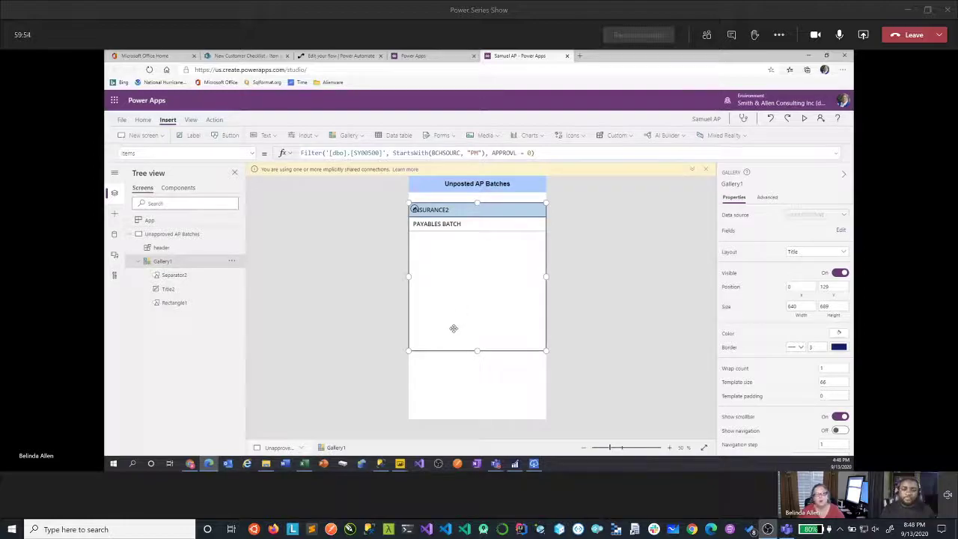
{"action": "left_click", "coordinate": [479, 386]}
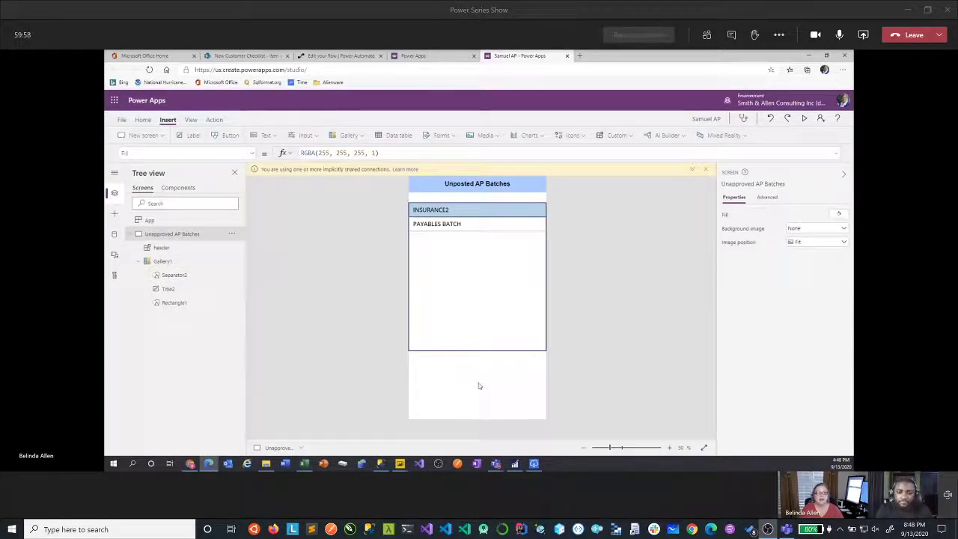
{"action": "left_click", "coordinate": [225, 135]}
{"action": "left_click_drag", "start_coordinate": [445, 192], "coordinate": [477, 371]}
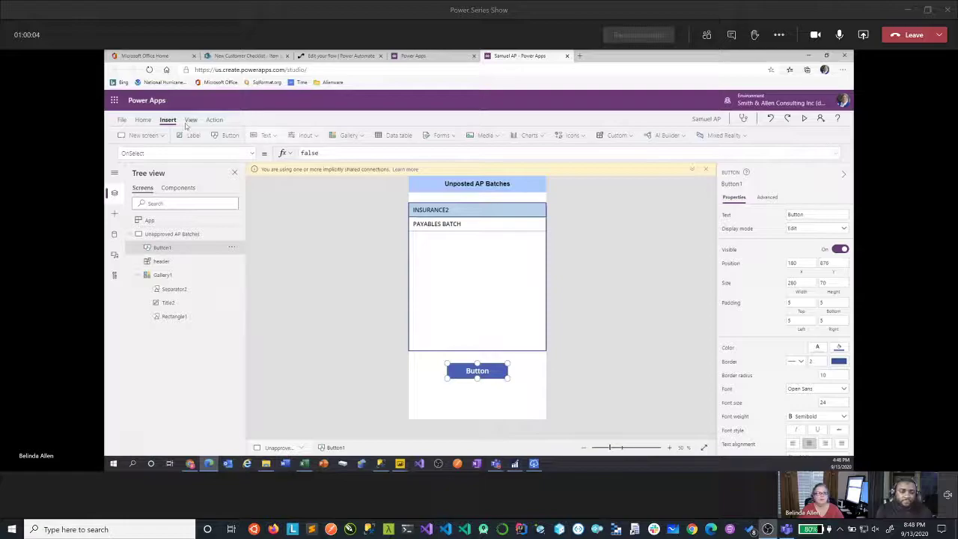
Replace the new button's OnSelect formula with the start of a Patch call that uses '[dbo].[SY00500]' as its data source
{"action": "left_click", "coordinate": [837, 155]}
{"action": "left_click_drag", "start_coordinate": [318, 153], "coordinate": [265, 156]}
{"action": "type", "text": "patch("}
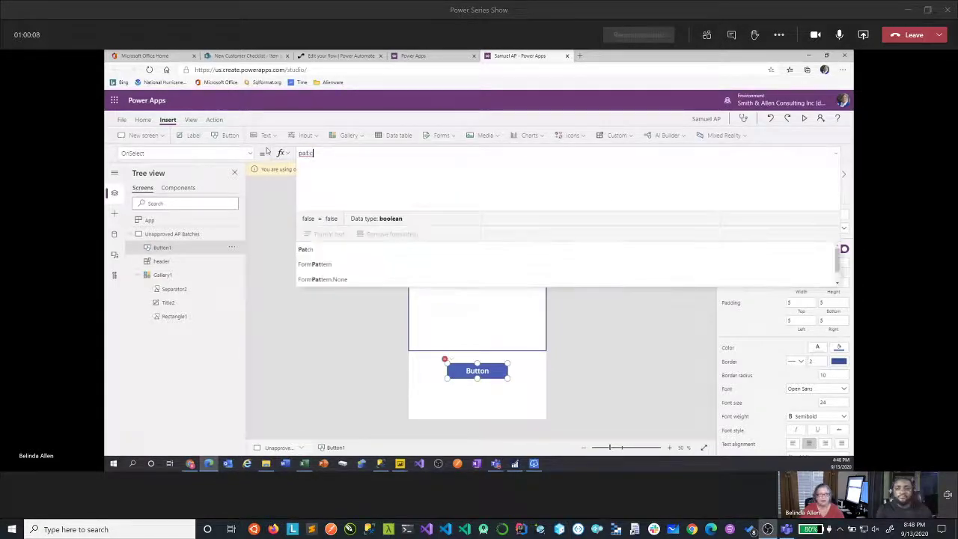
{"action": "key", "text": "shift+Return"}
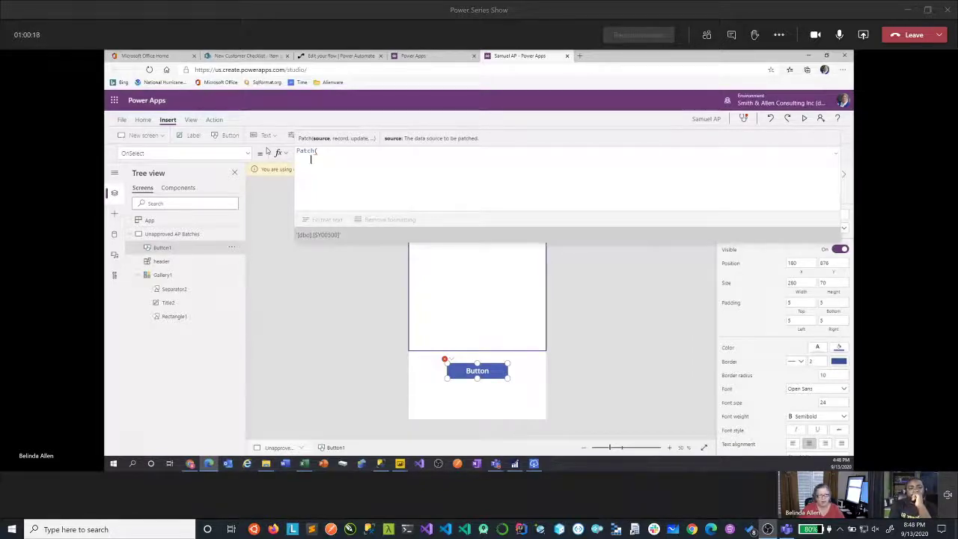
{"action": "key", "text": "Tab"}
{"action": "type", "text": ","}
{"action": "key", "text": "shift+Return"}
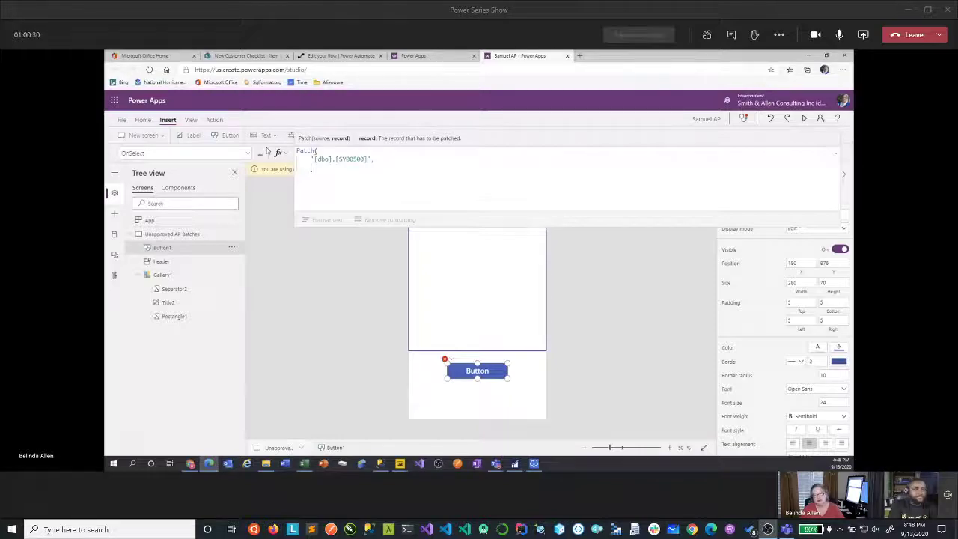
Add a First function containing a Filter on '[dbo].[SY00500]' as the record argument of the Patch formula
{"action": "type", "text": "{"}
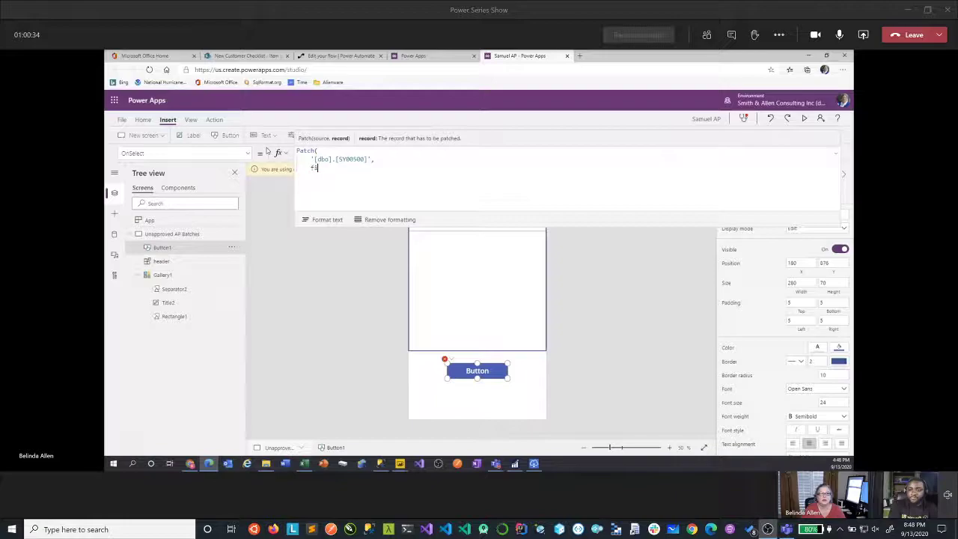
{"action": "type", "text": "irst("}
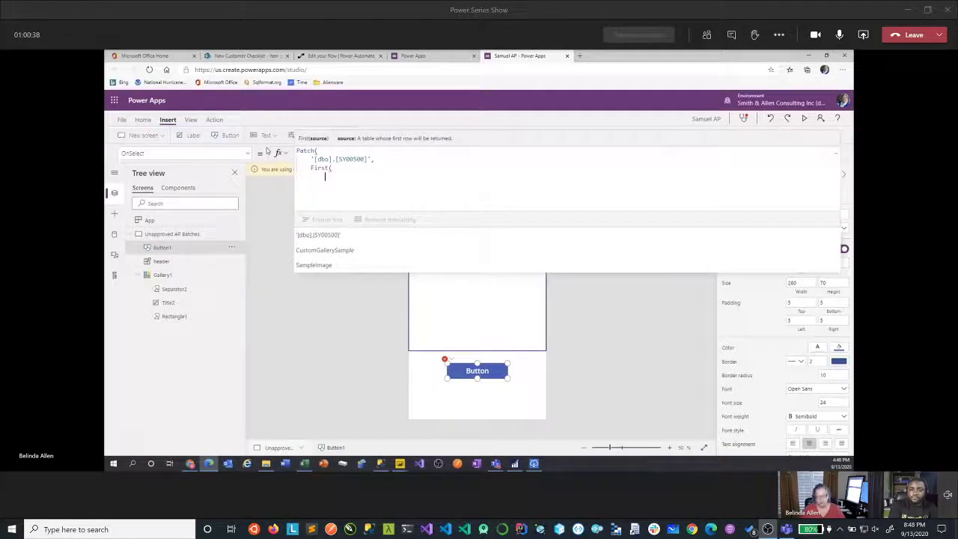
{"action": "key", "text": "shift+Return"}
{"action": "type", "text": "filter("}
{"action": "key", "text": "shift+Return"}
{"action": "type", "text": "'[dbo].[SY00500]'"}
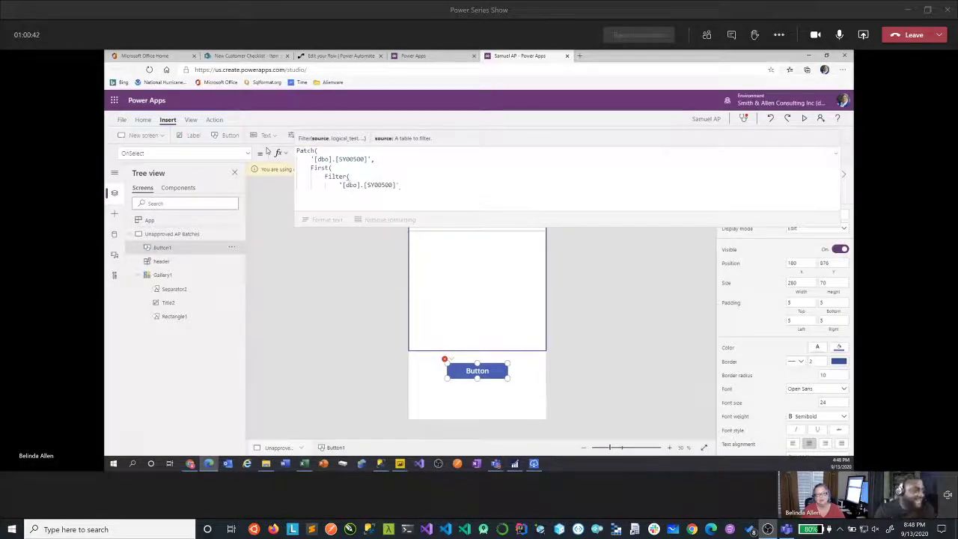
{"action": "type", "text": ","}
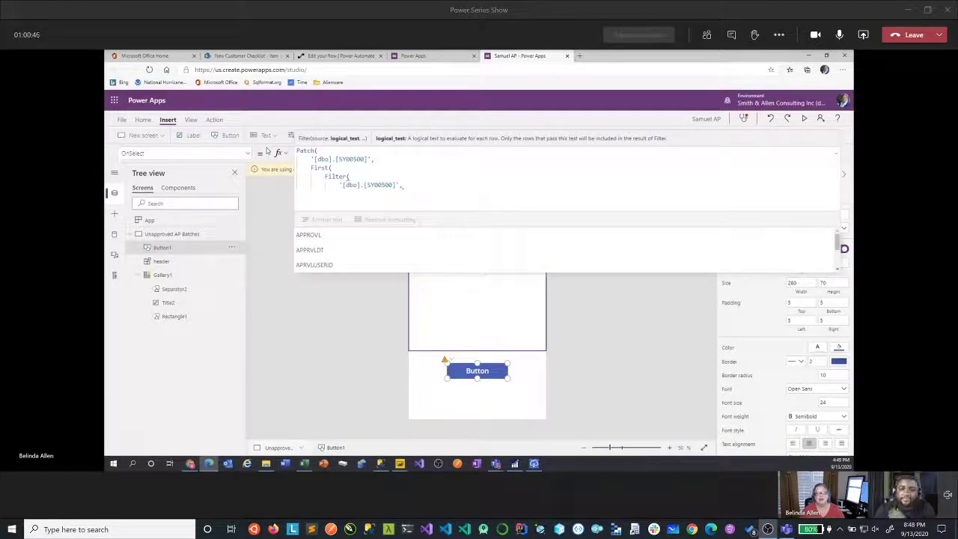
Set the Filter condition to DEX_ROW_ID = Gallery1.Selected.DEX_ROW_ID and close the Filter and First functions
{"action": "key", "text": "shift+Return"}
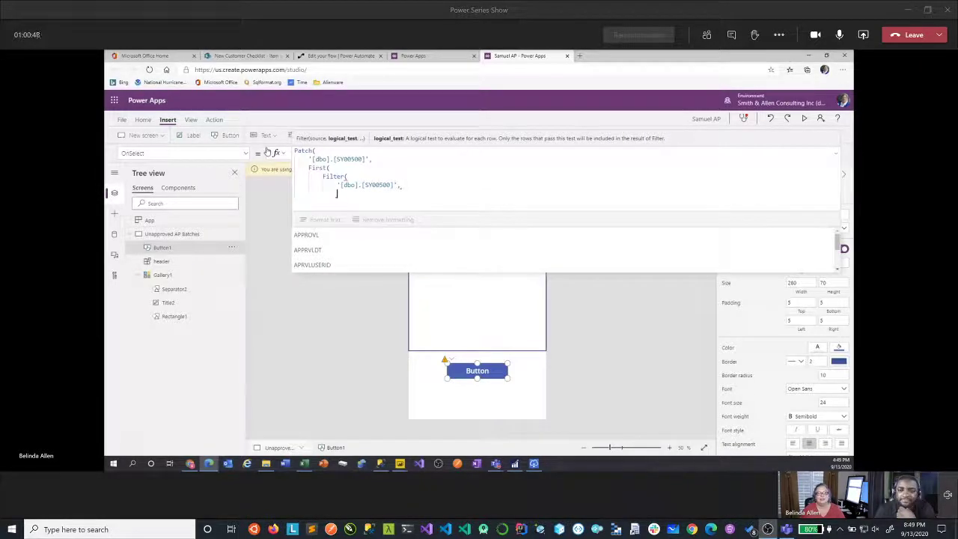
{"action": "type", "text": "DEX_ROW_ID"}
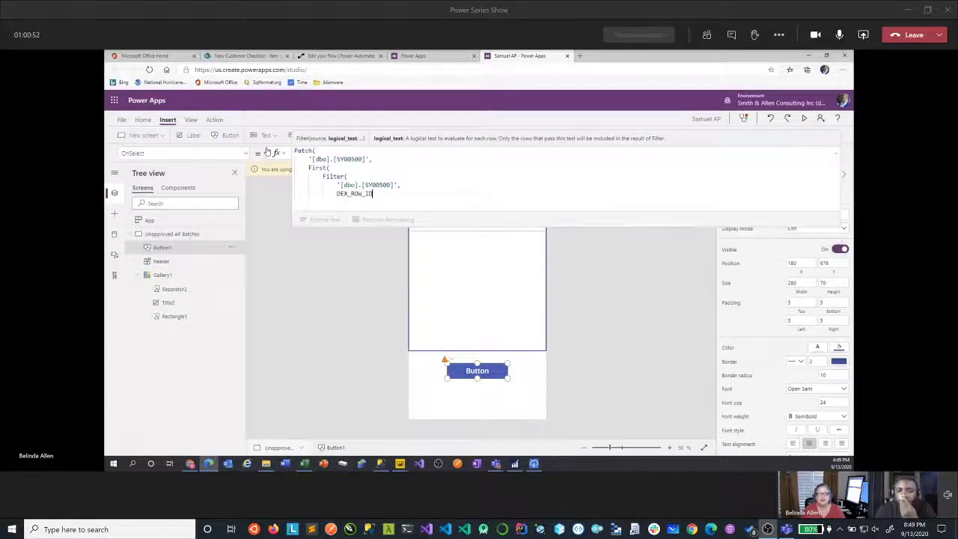
{"action": "type", "text": " ="}
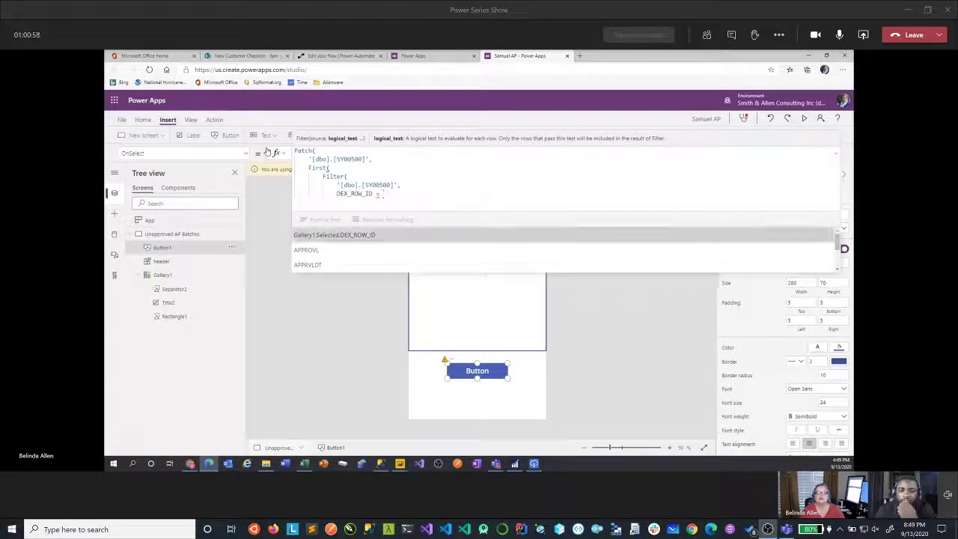
{"action": "key", "text": "Tab"}
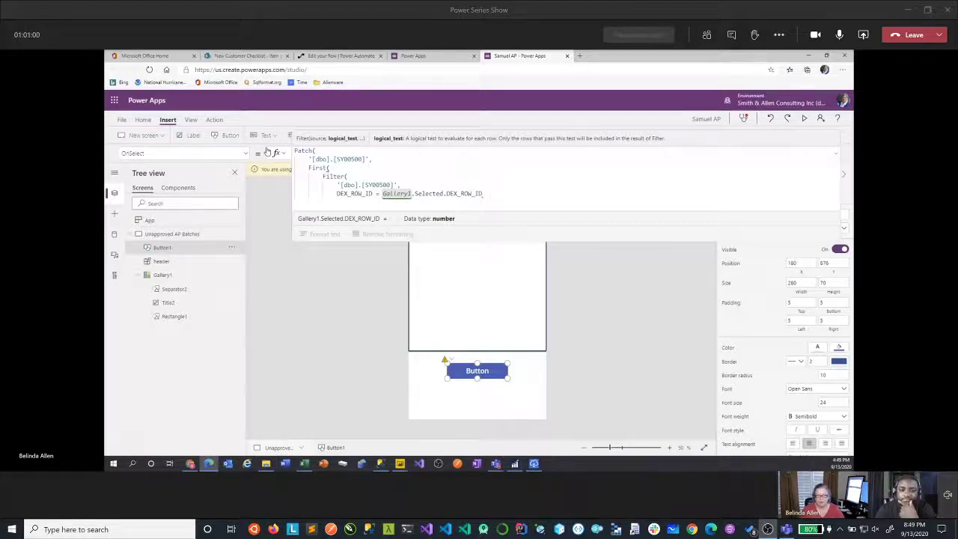
{"action": "type", "text": ")),"}
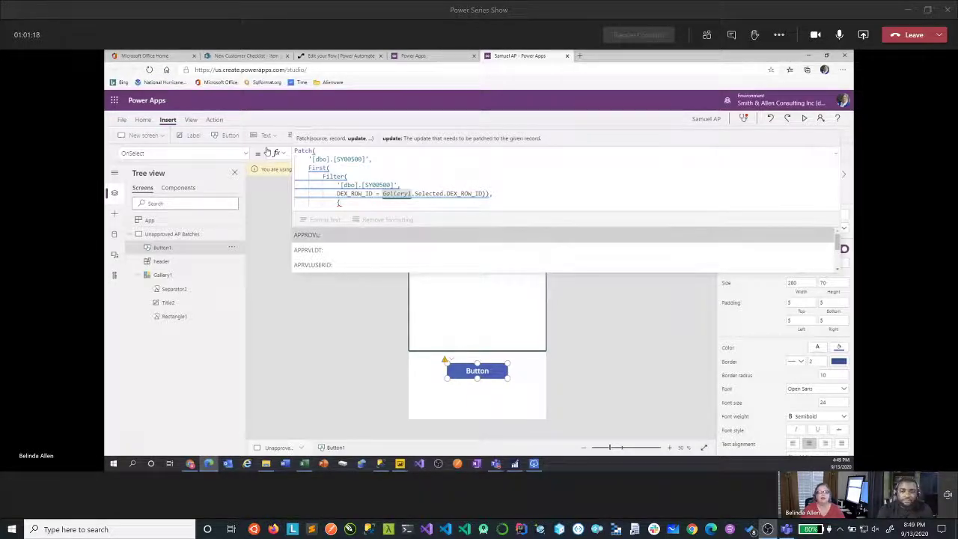
Add the update record's first fields to the Patch formula, setting APPROVL to 1 and APPRVLDT to Today()
{"action": "key", "text": "Tab"}
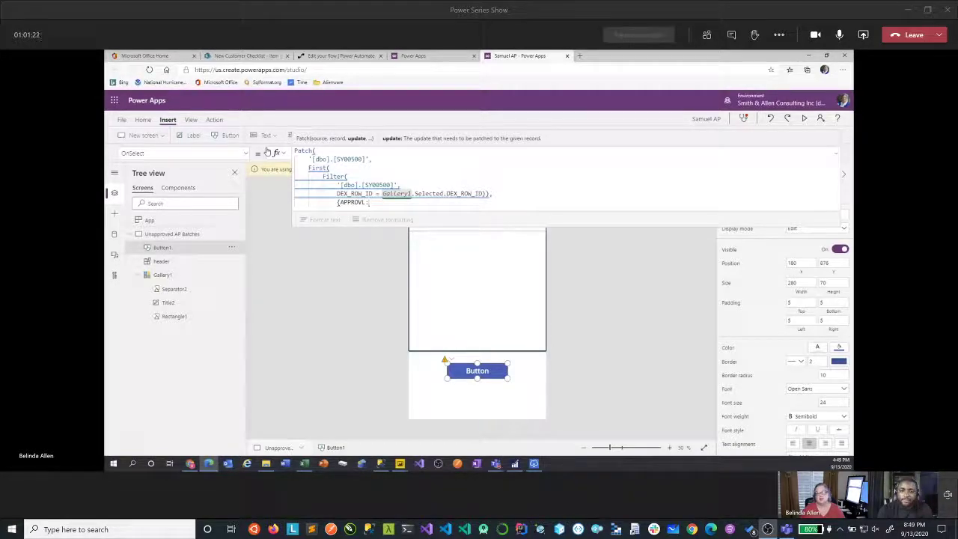
{"action": "type", "text": "1"}
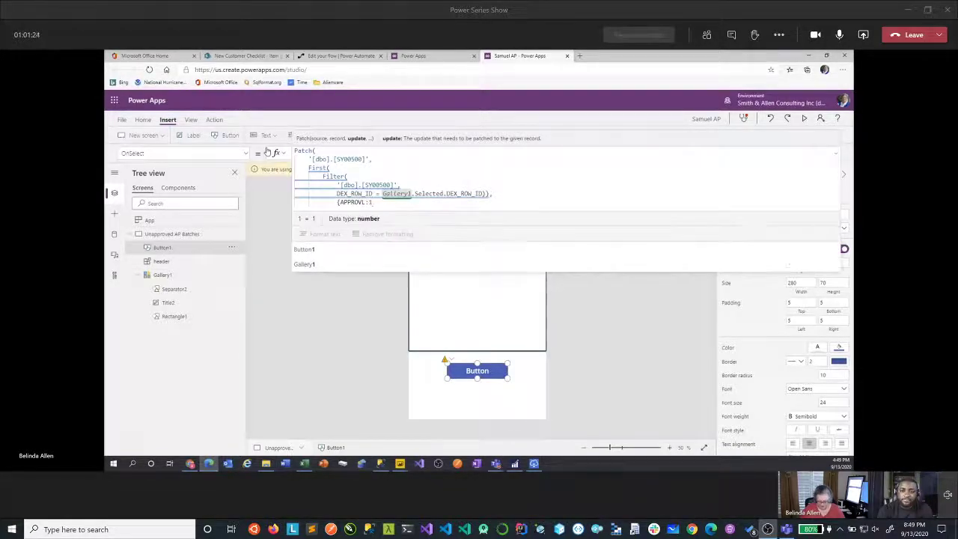
{"action": "type", "text": ","}
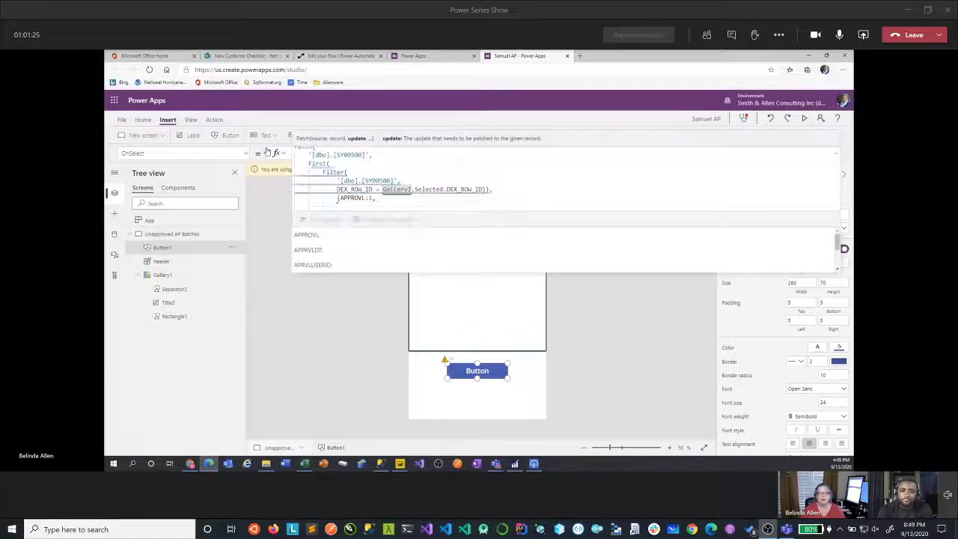
{"action": "key", "text": "Down"}
{"action": "key", "text": "Tab"}
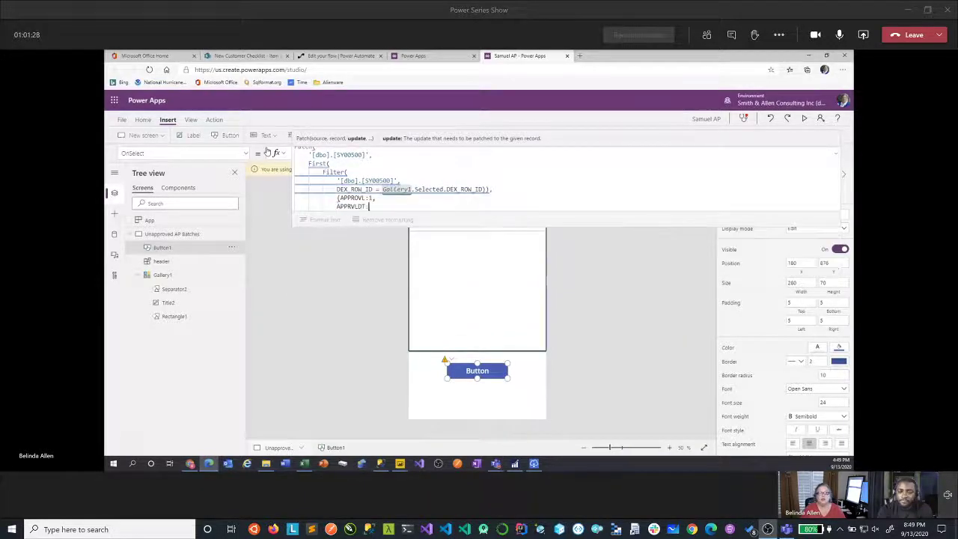
{"action": "type", "text": "today"}
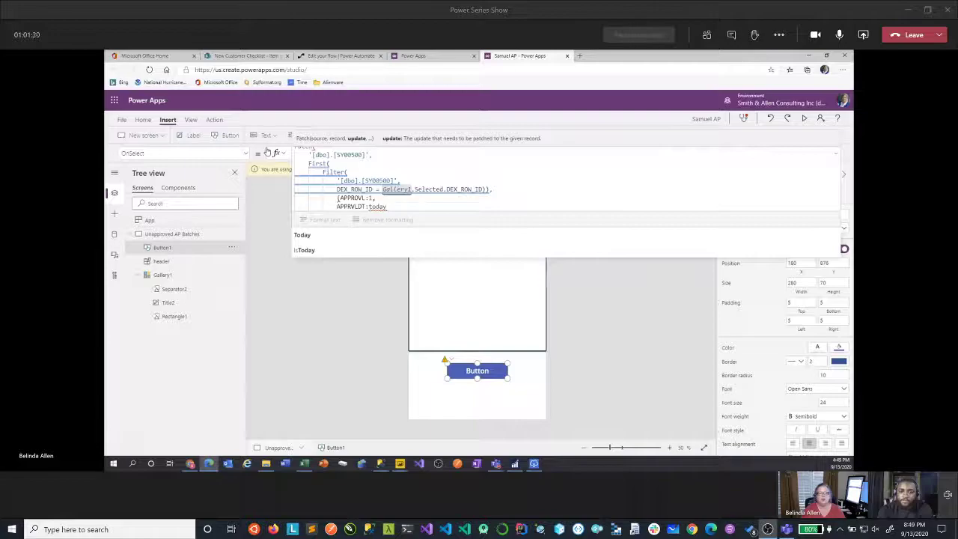
{"action": "key", "text": "Tab"}
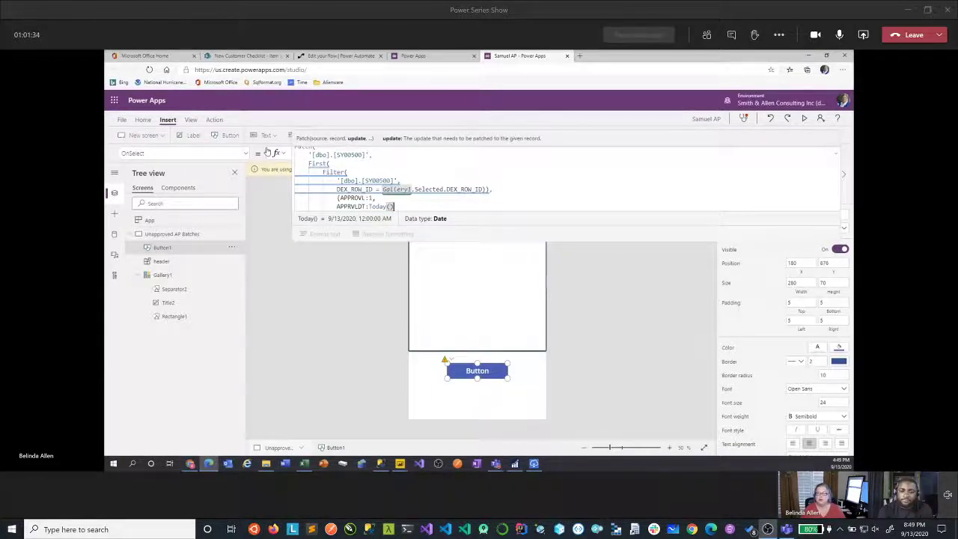
Add APRVLUSERID with the value "sa" to the update record, then close the record and the Patch formula
{"action": "type", "text": ","}
{"action": "key", "text": "shift+Return"}
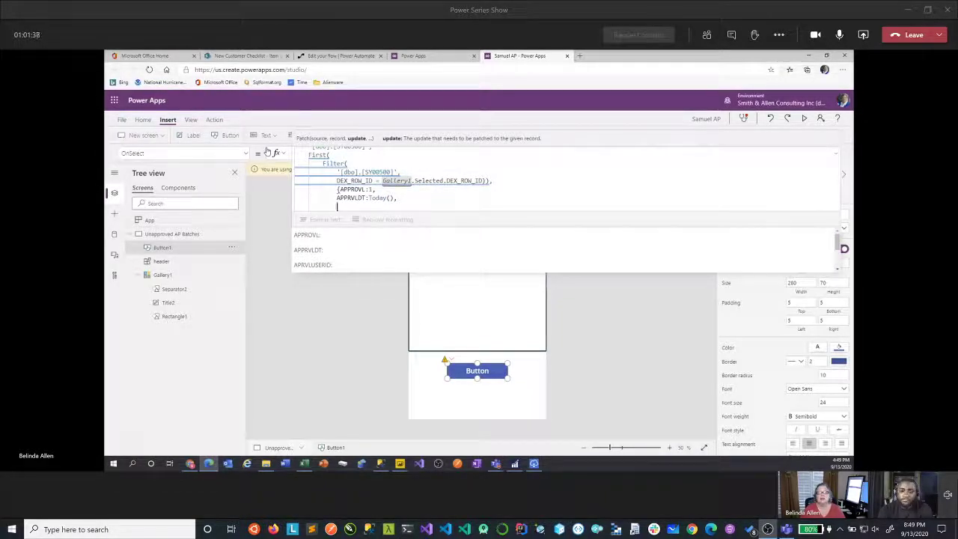
{"action": "key", "text": "Down"}
{"action": "key", "text": "Down"}
{"action": "key", "text": "Down"}
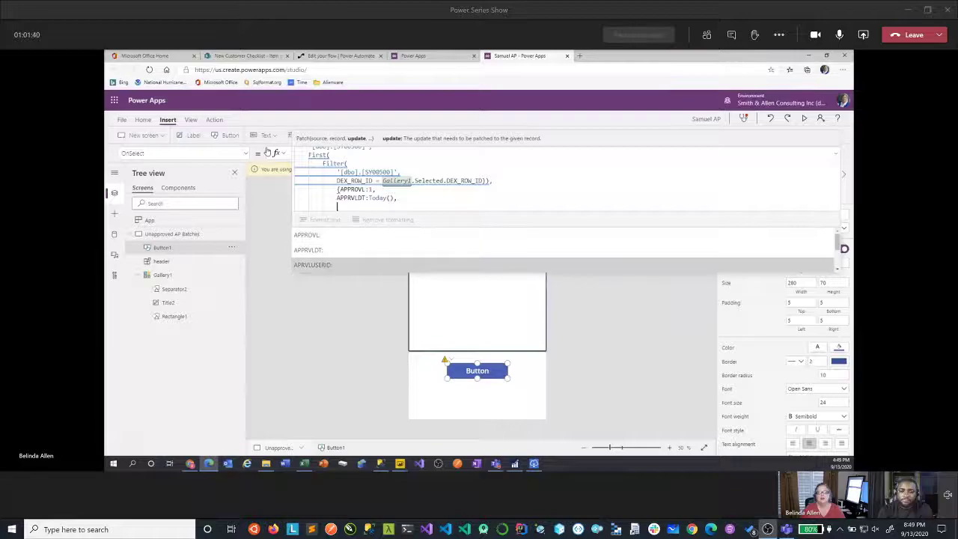
{"action": "key", "text": "Tab"}
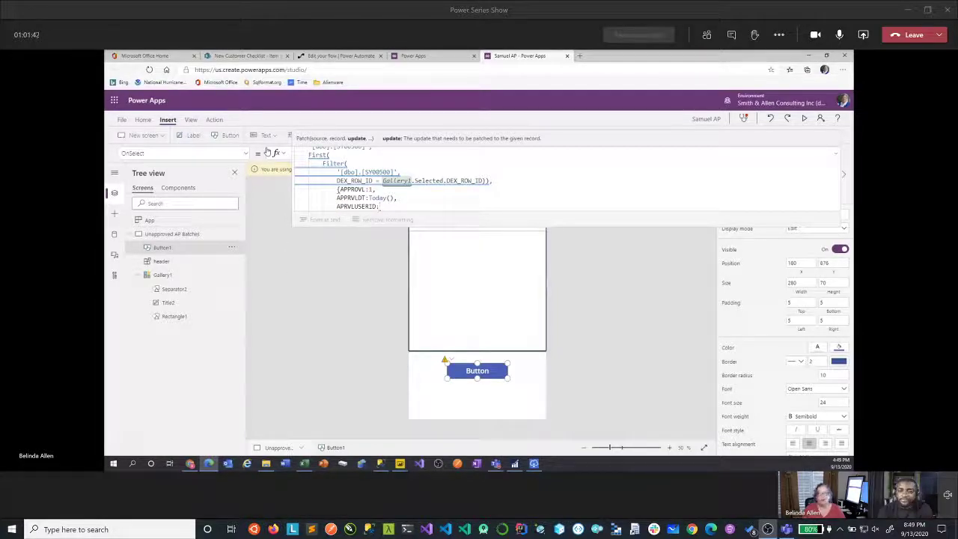
{"action": "type", "text": "\"sa\""}
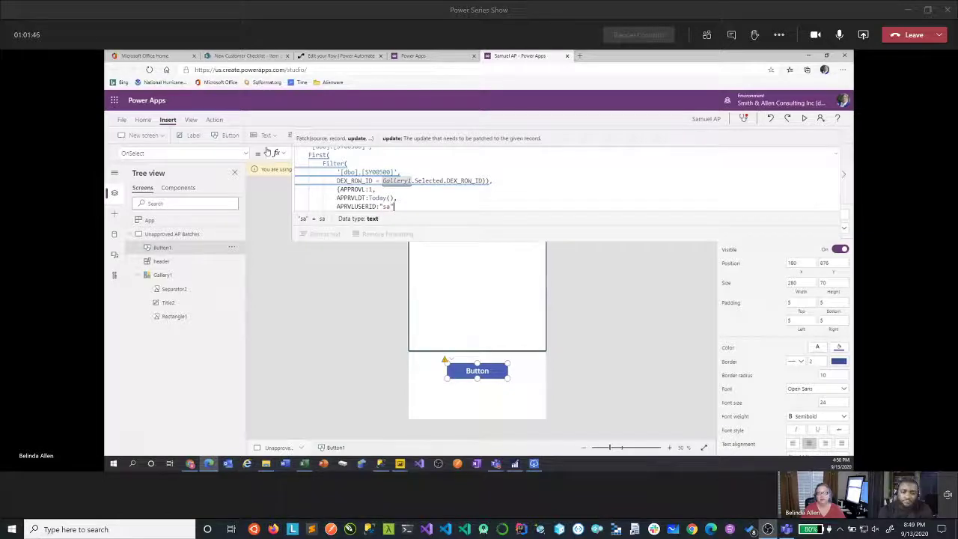
{"action": "type", "text": "}"}
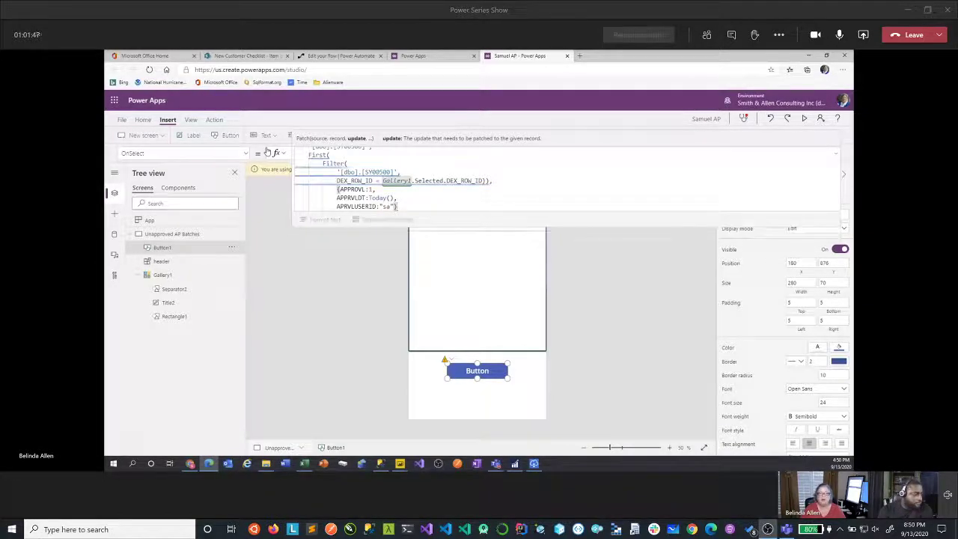
{"action": "key", "text": "shift+Return"}
{"action": "type", "text": ")"}
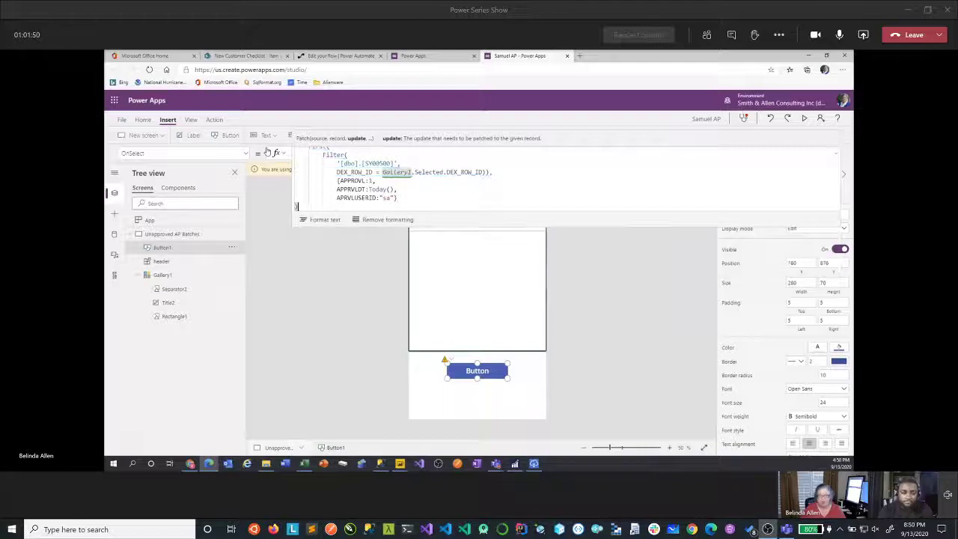
{"action": "left_click", "coordinate": [643, 397]}
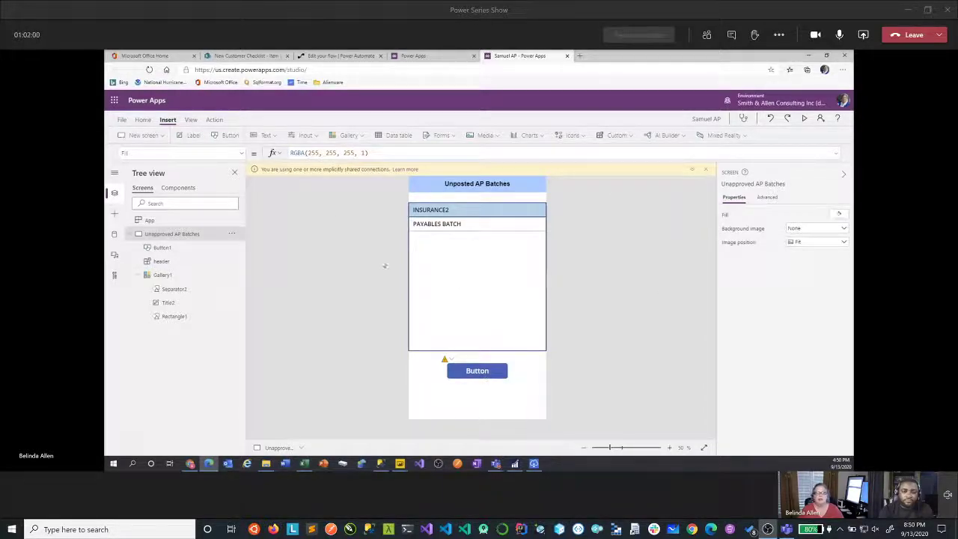
Insert a second button below the first at about X 57, Y 1023 and set its text to Refresh
{"action": "left_click", "coordinate": [227, 134]}
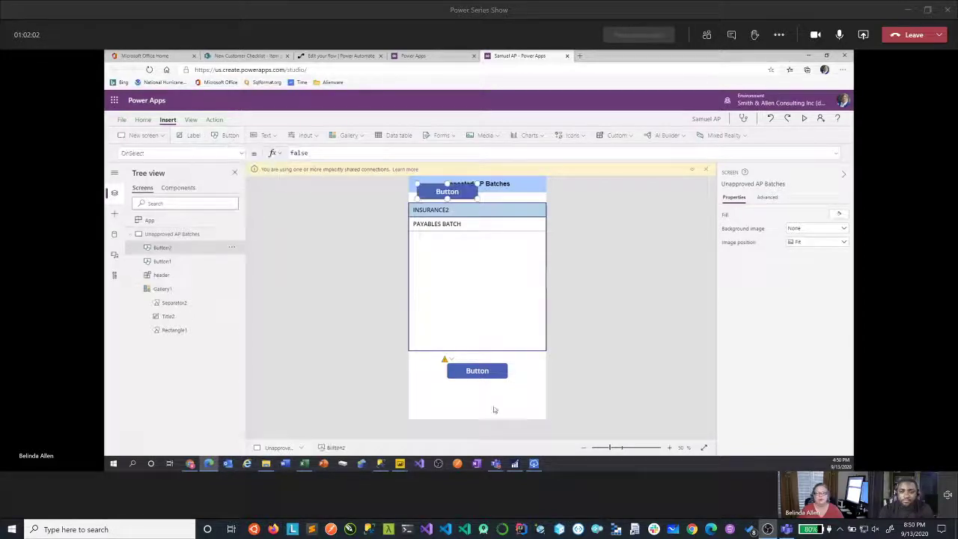
{"action": "left_click_drag", "start_coordinate": [442, 190], "coordinate": [445, 399]}
{"action": "left_click", "coordinate": [797, 215]}
{"action": "type", "text": "Befresh"}
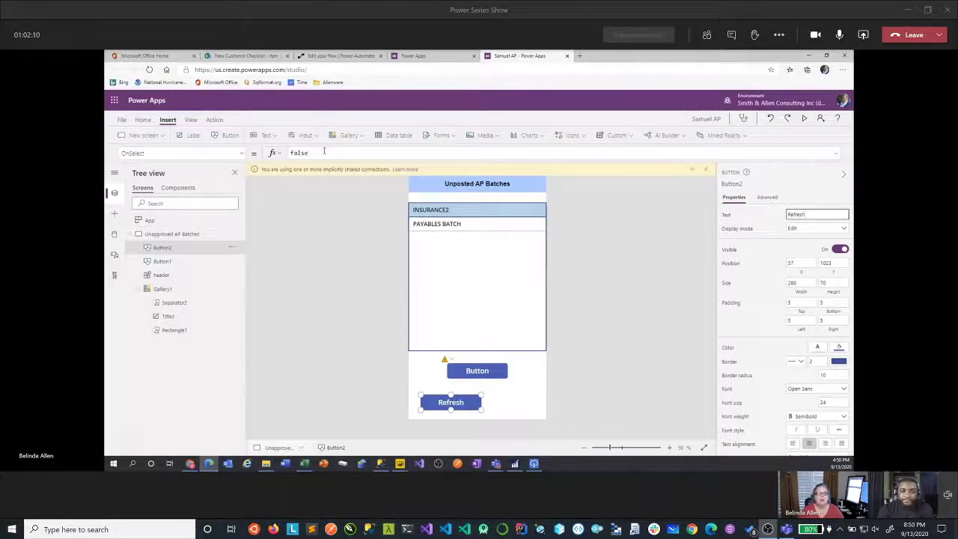
Set the Refresh button's OnSelect formula to refresh the '[dbo].[SY00500]' data source
{"action": "double_click", "coordinate": [324, 151]}
{"action": "type", "text": "Refresh("}
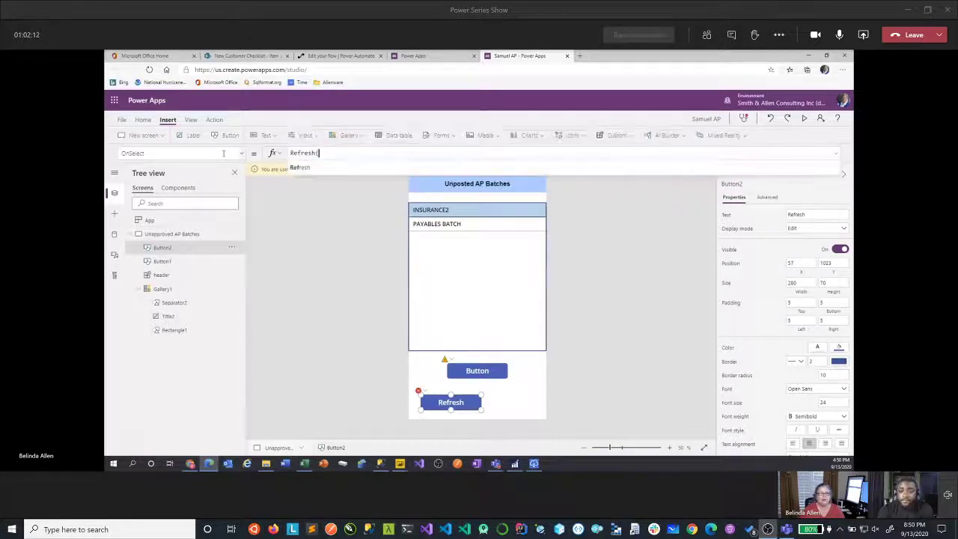
{"action": "key", "text": "Tab"}
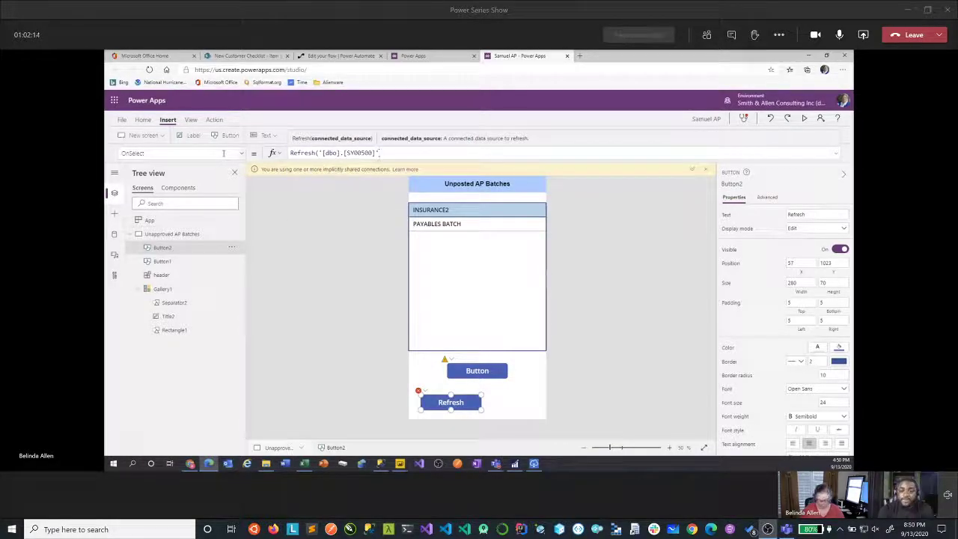
{"action": "left_click", "coordinate": [633, 317]}
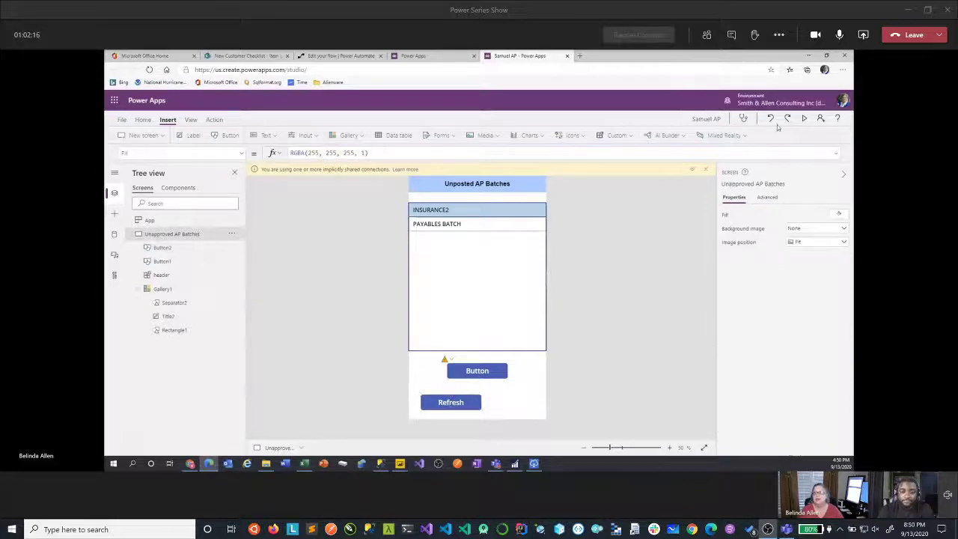
Preview the app, refresh its batch list, and run the Patch button on the INSURANCE batch to approve it
{"action": "left_click", "coordinate": [804, 120]}
{"action": "left_click", "coordinate": [461, 431]}
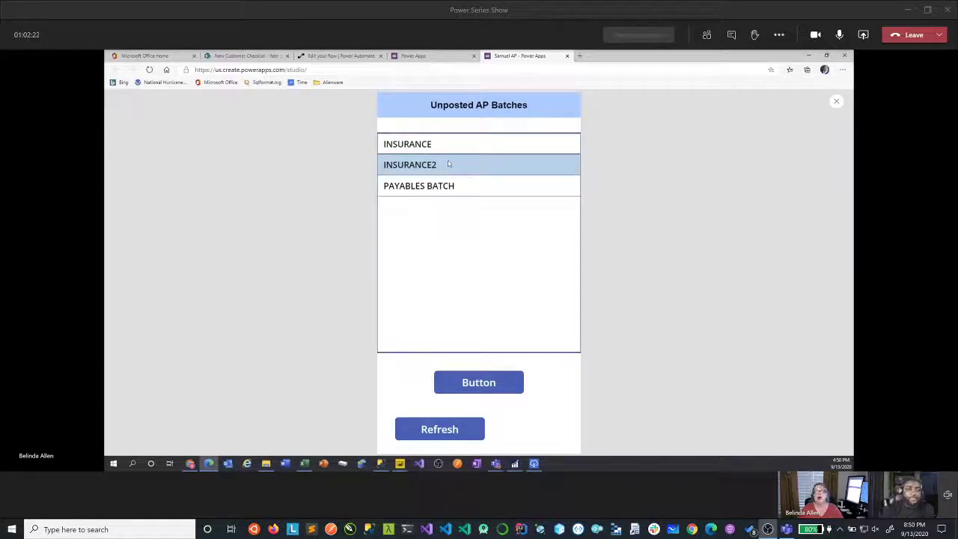
{"action": "left_click", "coordinate": [447, 147]}
{"action": "left_click", "coordinate": [478, 387]}
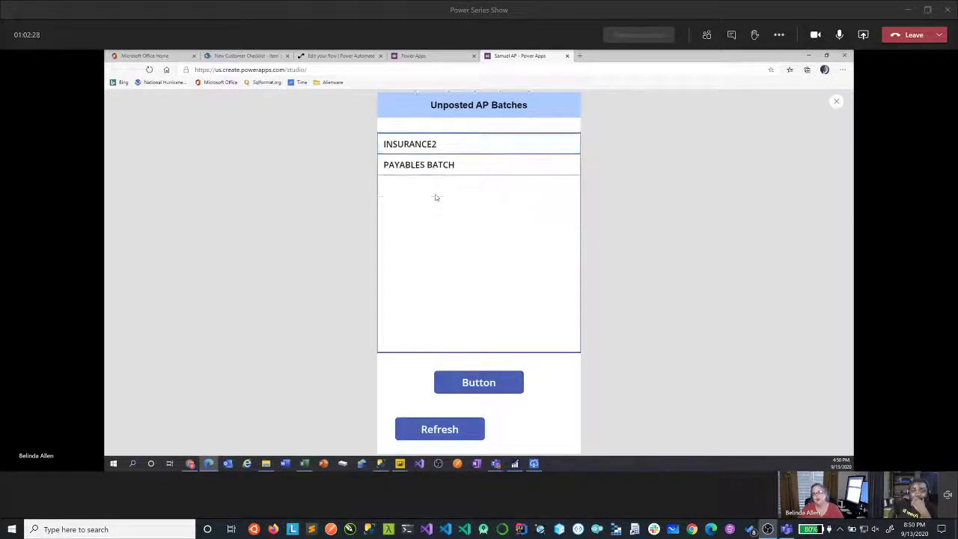
Leave the preview, move the Refresh button to X 33, Y 1020, and insert another button beside it at X 340, Y 1020
{"action": "left_click", "coordinate": [836, 101]}
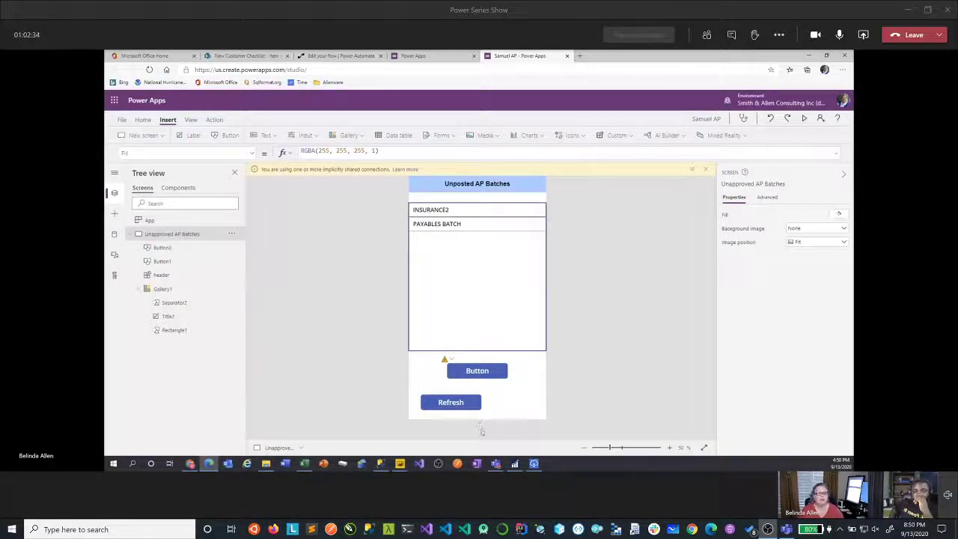
{"action": "left_click_drag", "start_coordinate": [448, 404], "coordinate": [444, 403]}
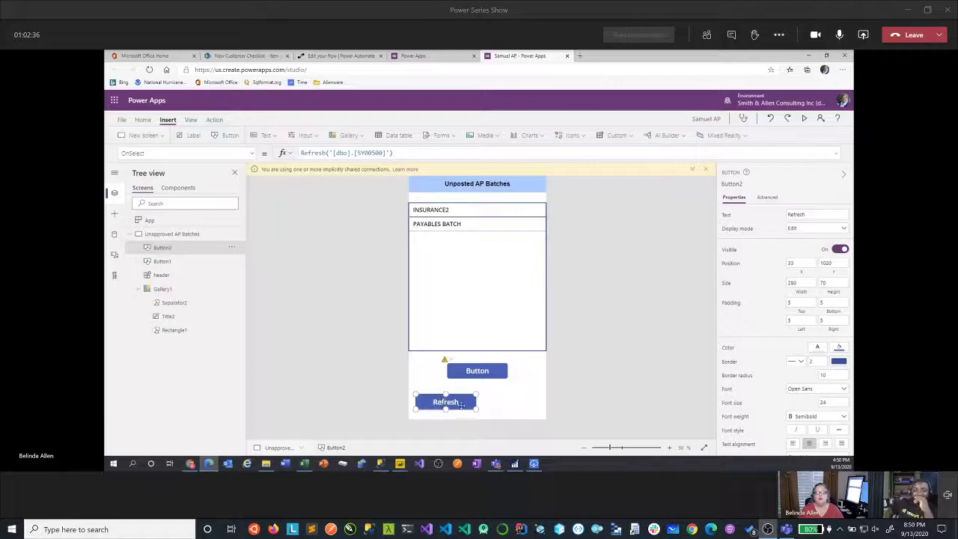
{"action": "left_click", "coordinate": [513, 402]}
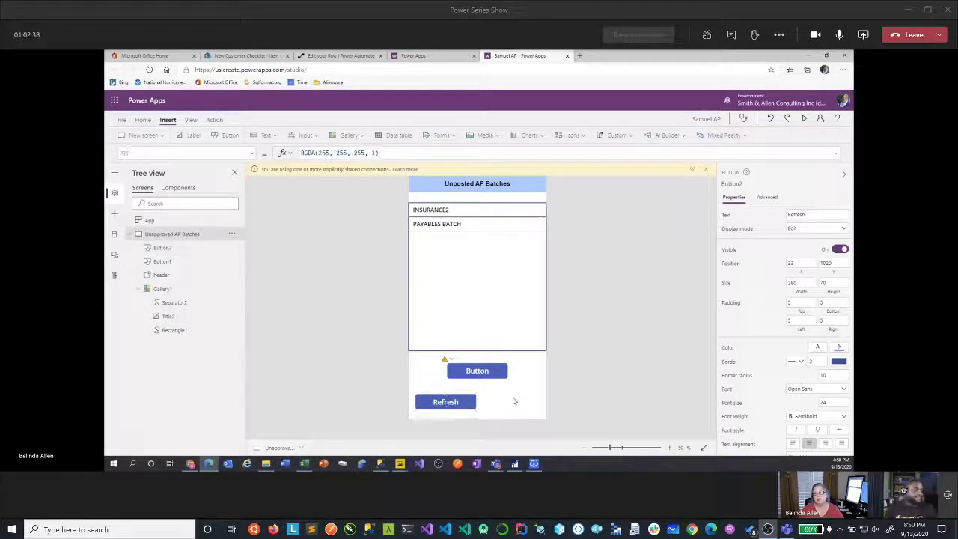
{"action": "left_click", "coordinate": [231, 136]}
{"action": "left_click_drag", "start_coordinate": [453, 193], "coordinate": [513, 402]}
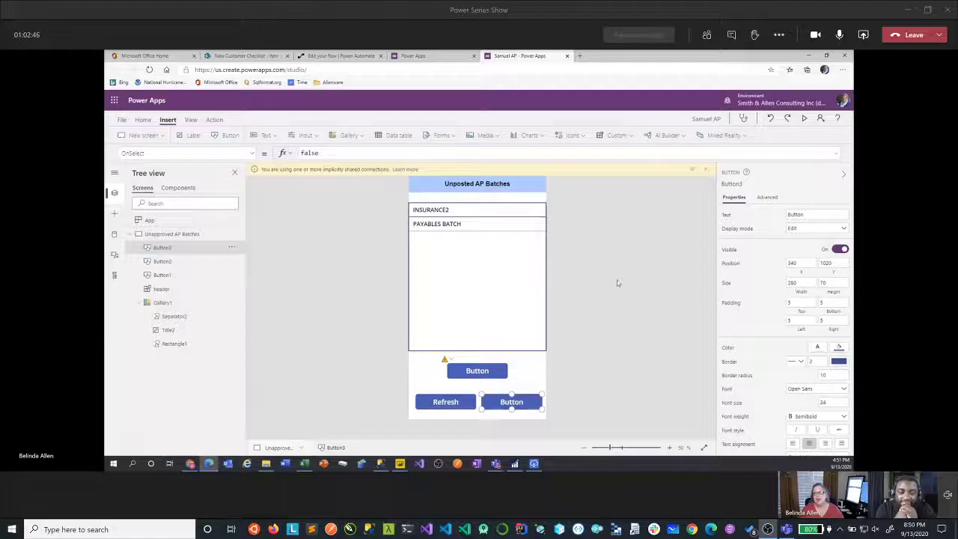
Fill the new button beside Refresh with the bright red standard color
{"action": "left_click", "coordinate": [839, 360]}
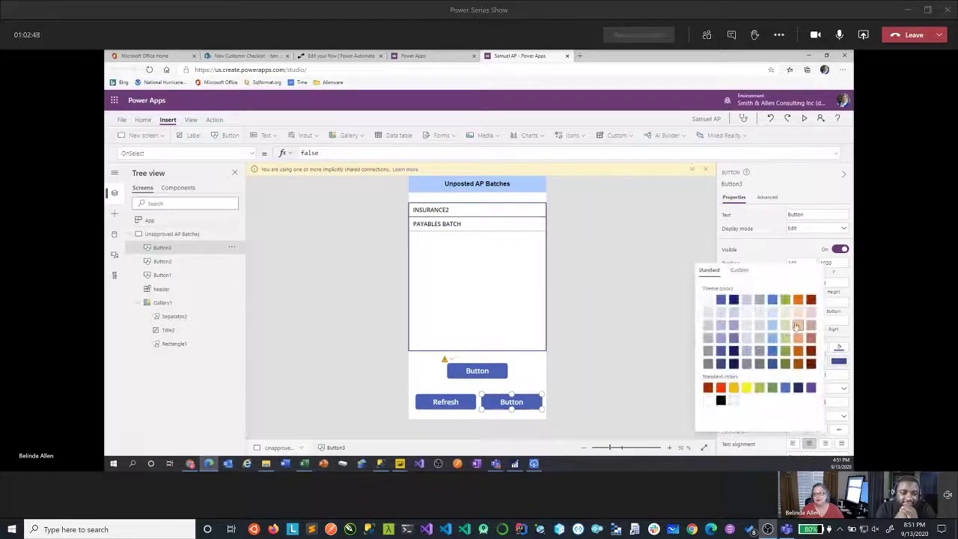
{"action": "left_click", "coordinate": [811, 299]}
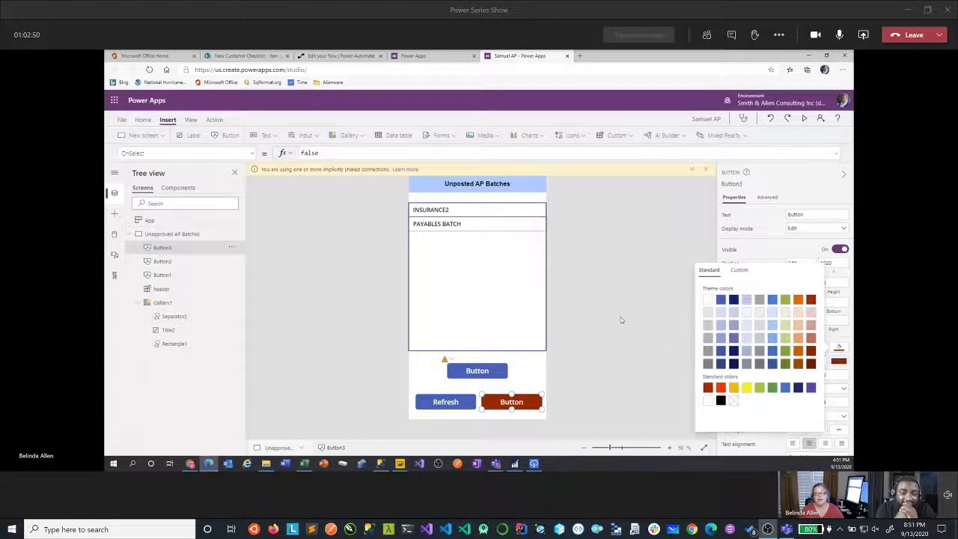
{"action": "left_click", "coordinate": [723, 387]}
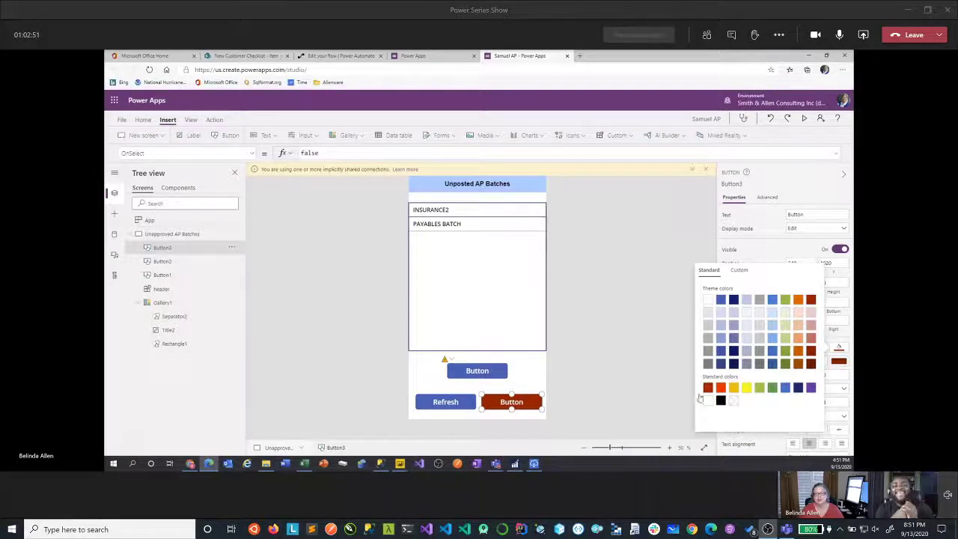
{"action": "left_click", "coordinate": [526, 416]}
{"action": "left_click", "coordinate": [514, 404]}
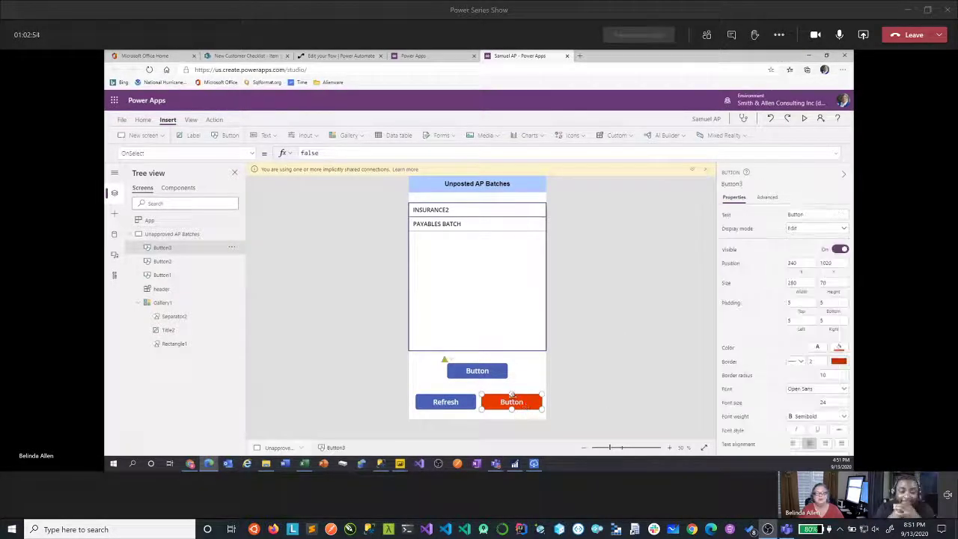
Attach the GP-AP Batch Approval Power Automate flow to the red button's OnSelect action
{"action": "left_click", "coordinate": [213, 120]}
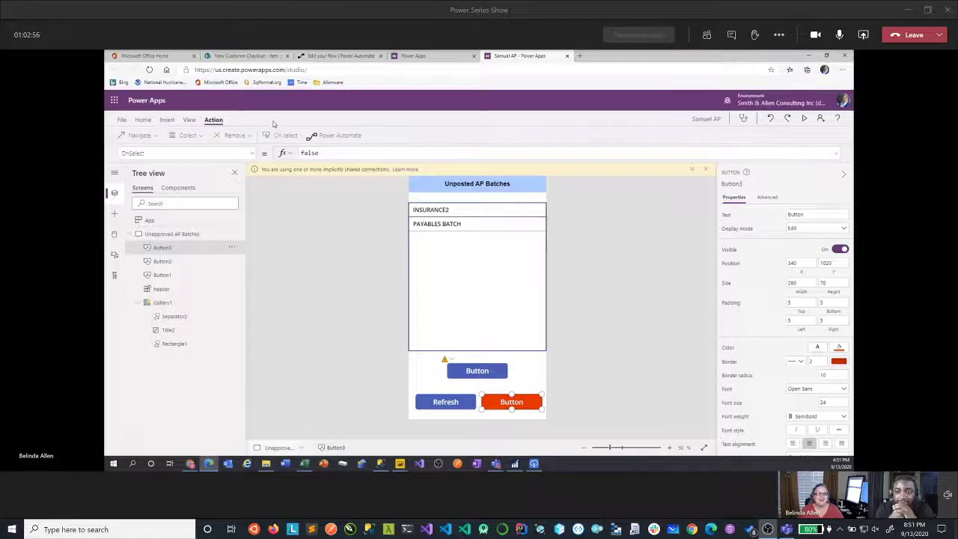
{"action": "left_click", "coordinate": [314, 135]}
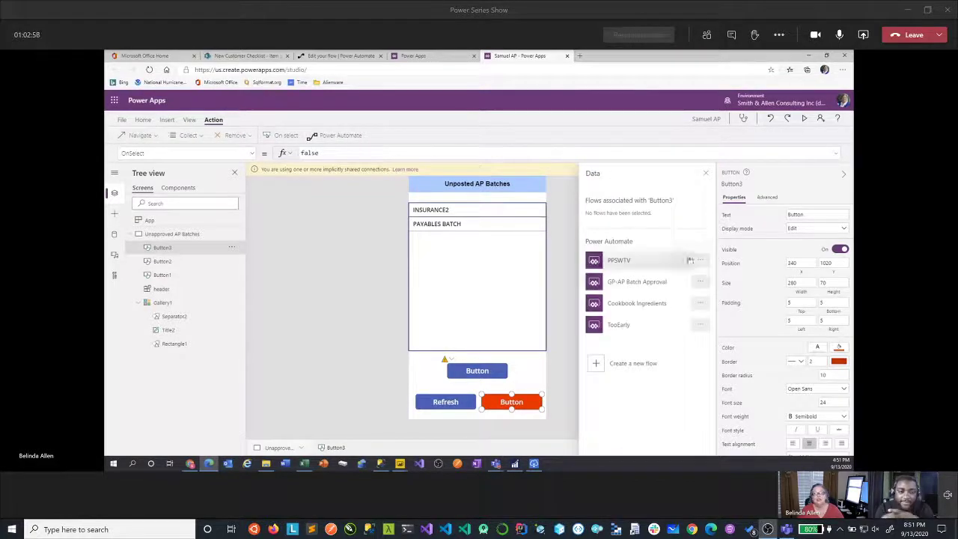
{"action": "left_click", "coordinate": [632, 288]}
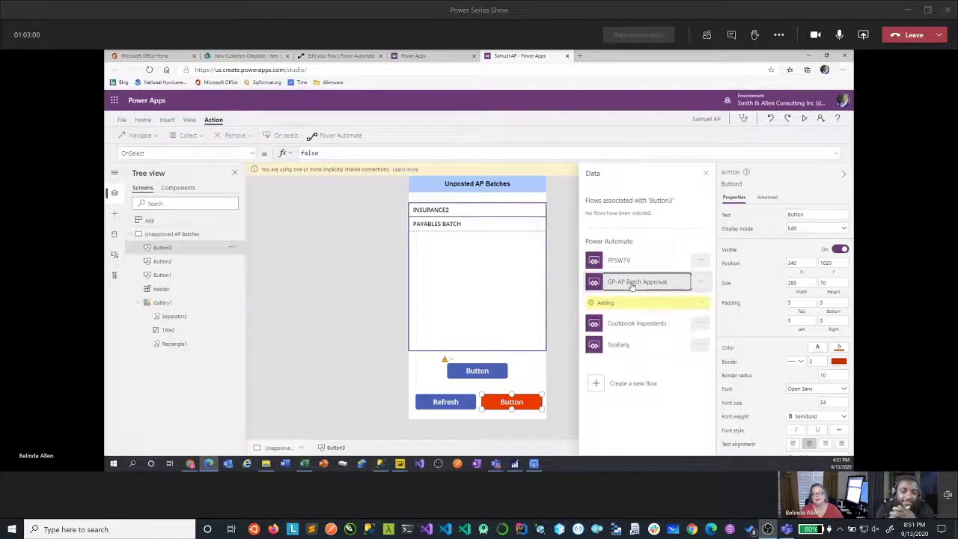
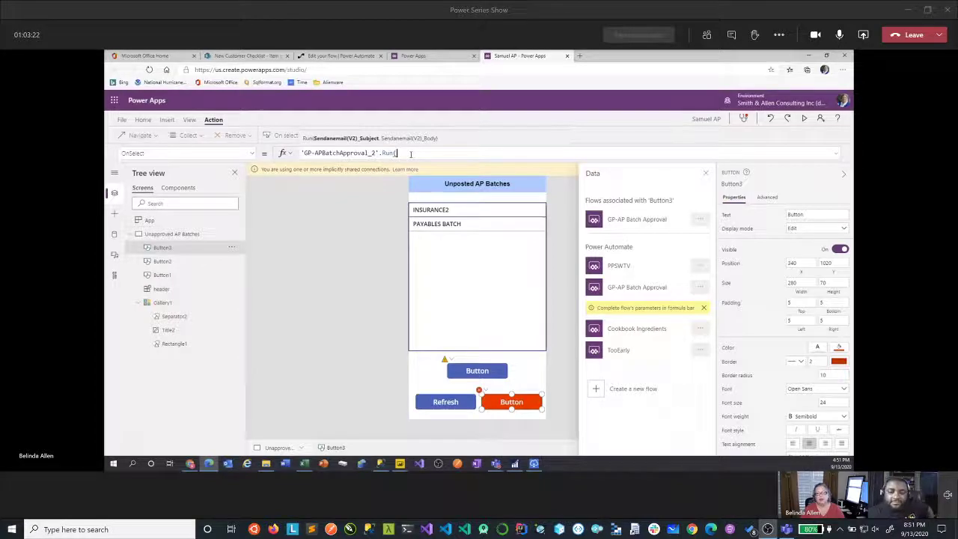
{"action": "type", "text": "se"}
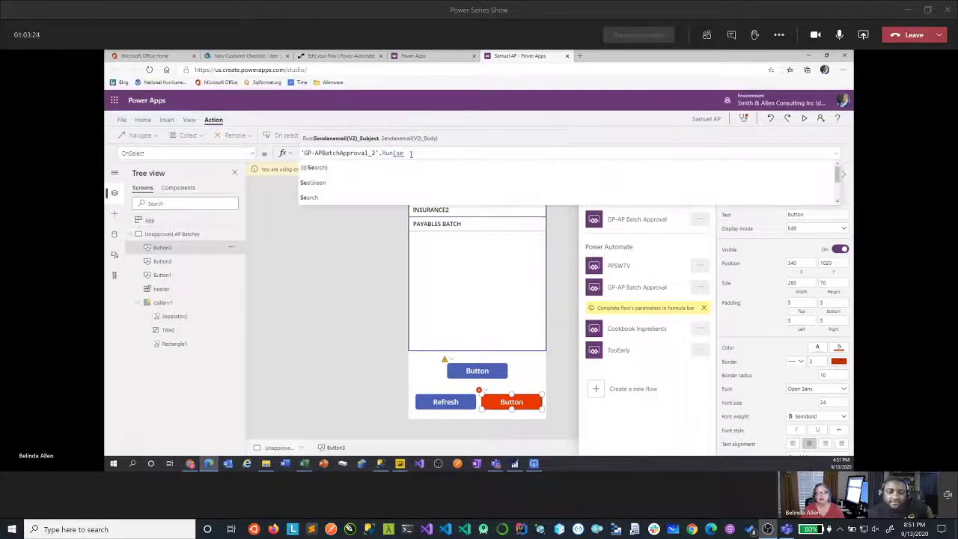
{"action": "key", "text": "BackSpace"}
{"action": "key", "text": "BackSpace"}
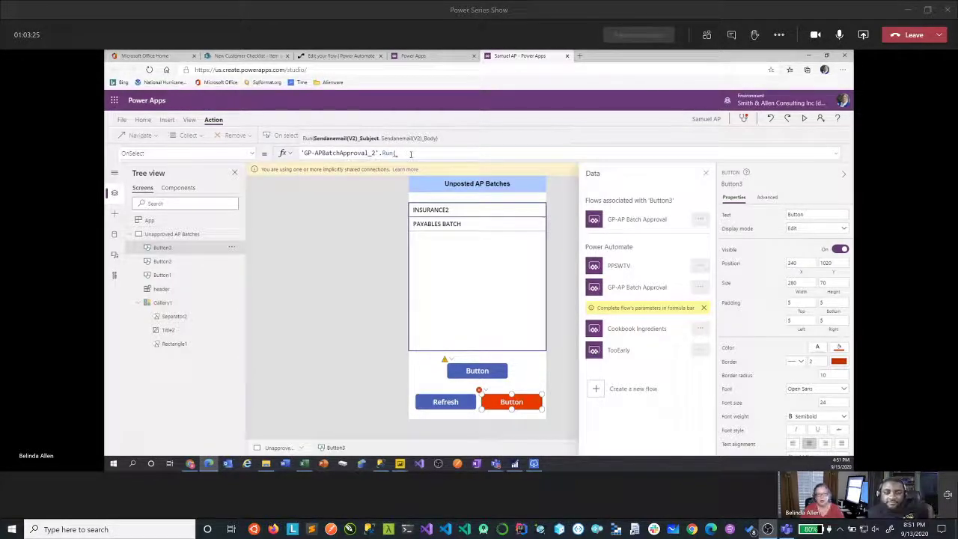
Complete the flow's Run call with Gallery1.Selected.BACHNUMB as the email subject and Gallery1.Selected.BCHCOMNT as the email body
{"action": "type", "text": "gal"}
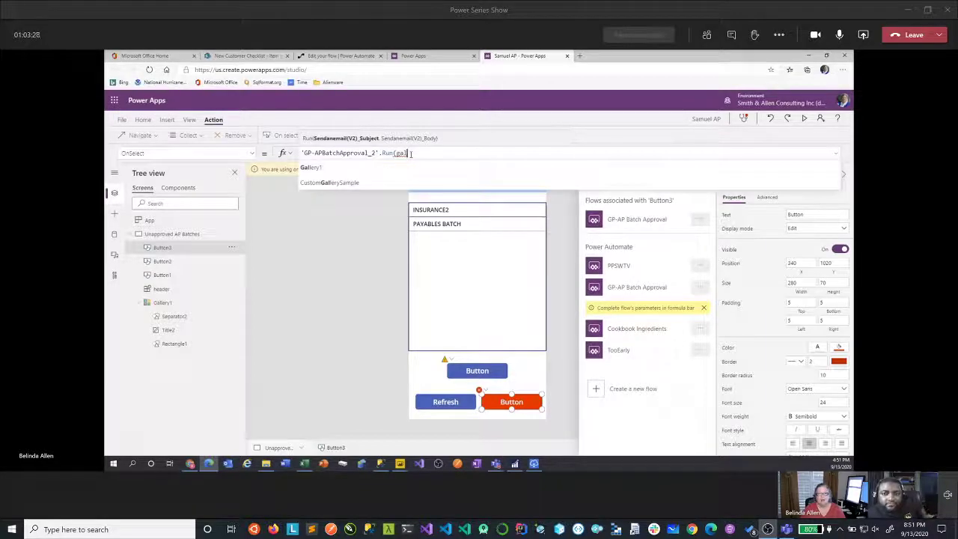
{"action": "key", "text": "Tab"}
{"action": "type", "text": ".Selected."}
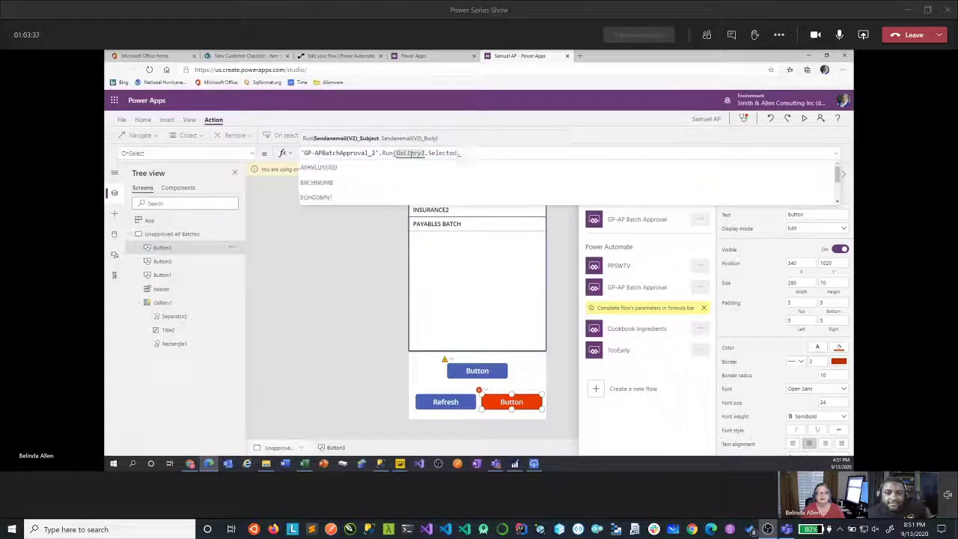
{"action": "type", "text": "b"}
{"action": "key", "text": "Tab"}
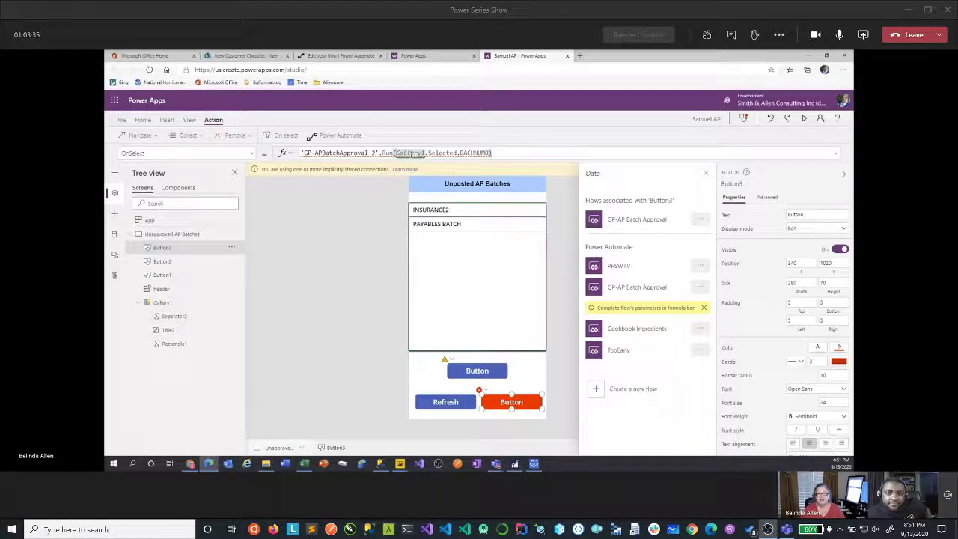
{"action": "key", "text": "BackSpace"}
{"action": "type", "text": ", "}
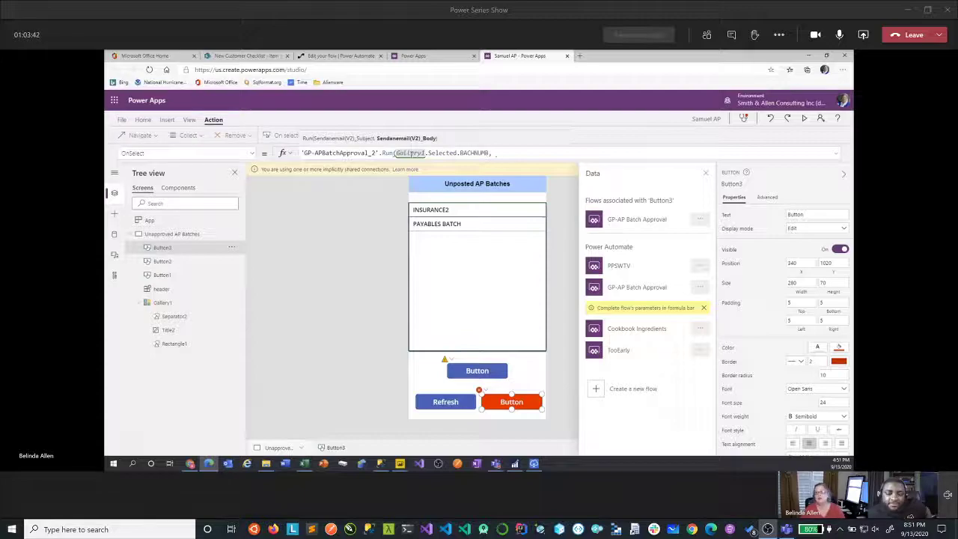
{"action": "type", "text": "Gallery1"}
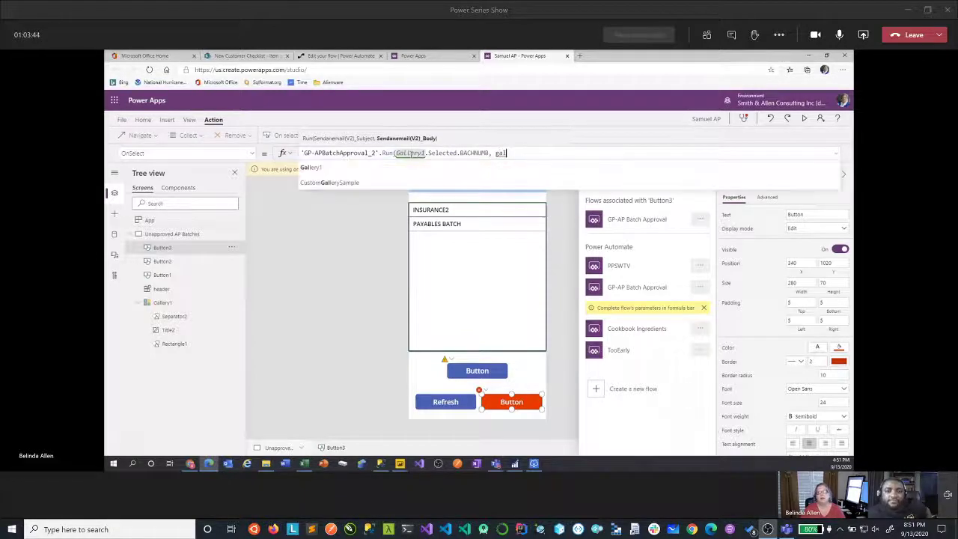
{"action": "type", "text": ".Selected.BCHCOMNT)"}
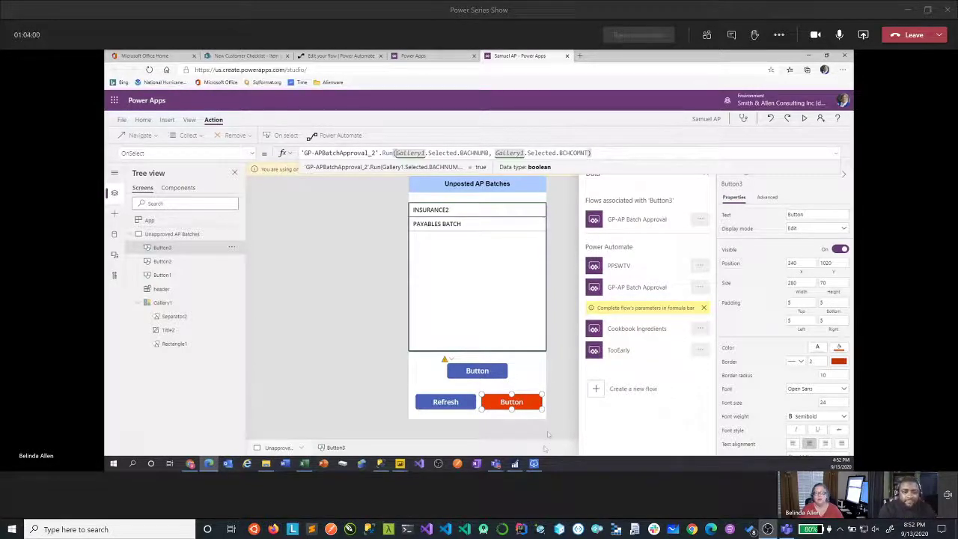
Copy the red button's flow Run call into the upper button's OnSelect formula, above Patch and ended with a semicolon
{"action": "left_click_drag", "start_coordinate": [615, 153], "coordinate": [279, 152]}
{"action": "key", "text": "ctrl+c"}
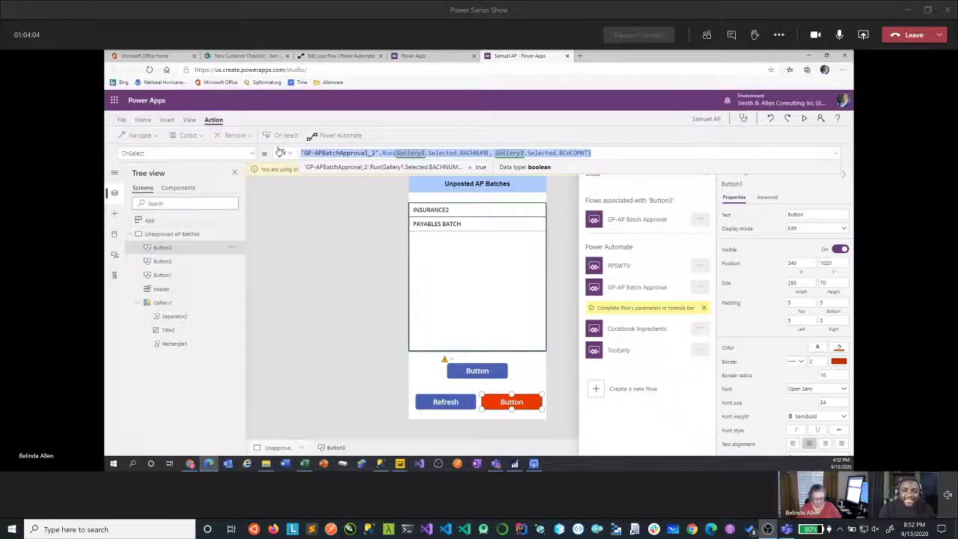
{"action": "left_click", "coordinate": [482, 367]}
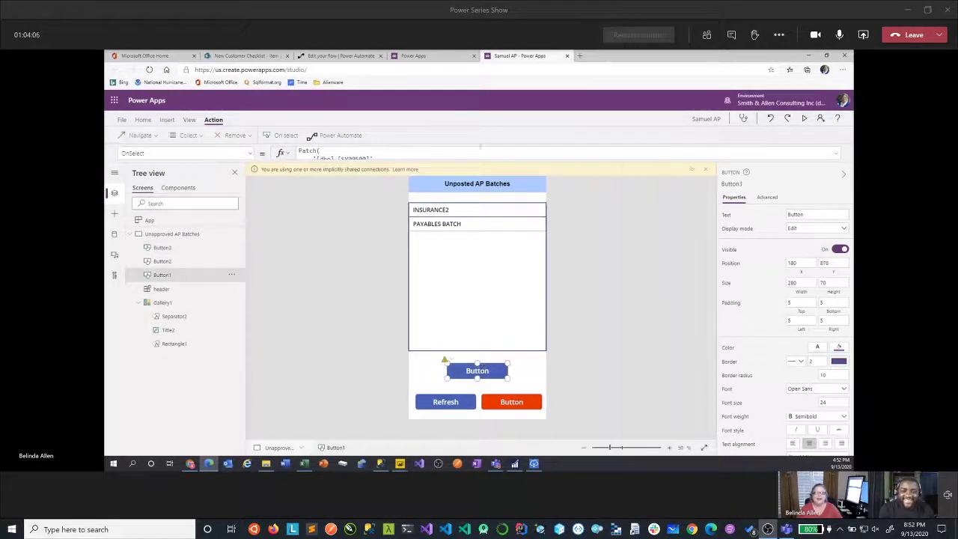
{"action": "left_click", "coordinate": [839, 153]}
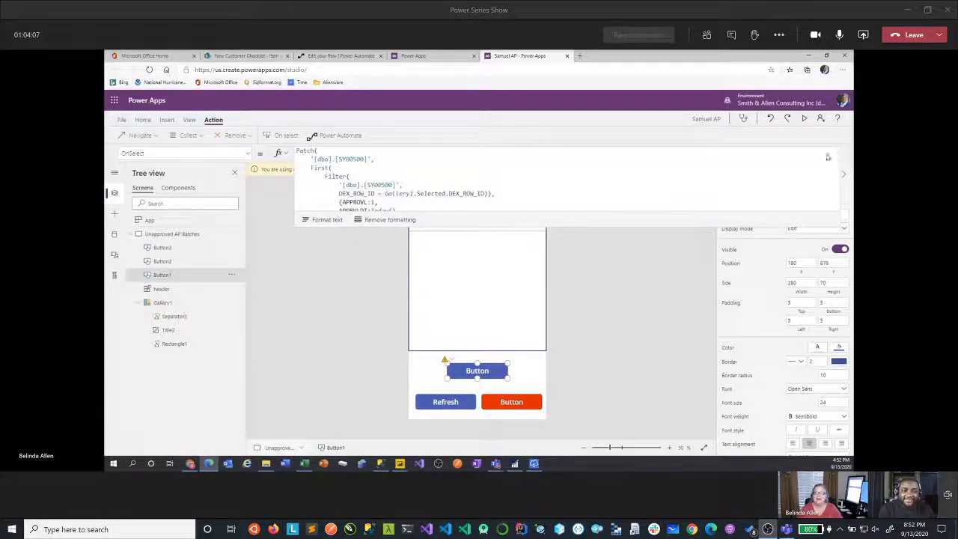
{"action": "left_click", "coordinate": [297, 150]}
{"action": "key", "text": "Return"}
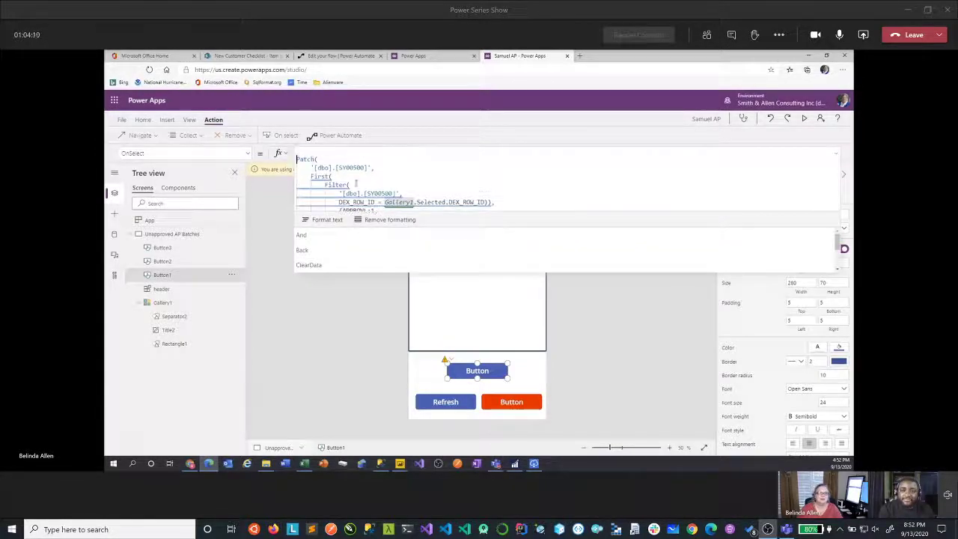
{"action": "key", "text": "ctrl+v"}
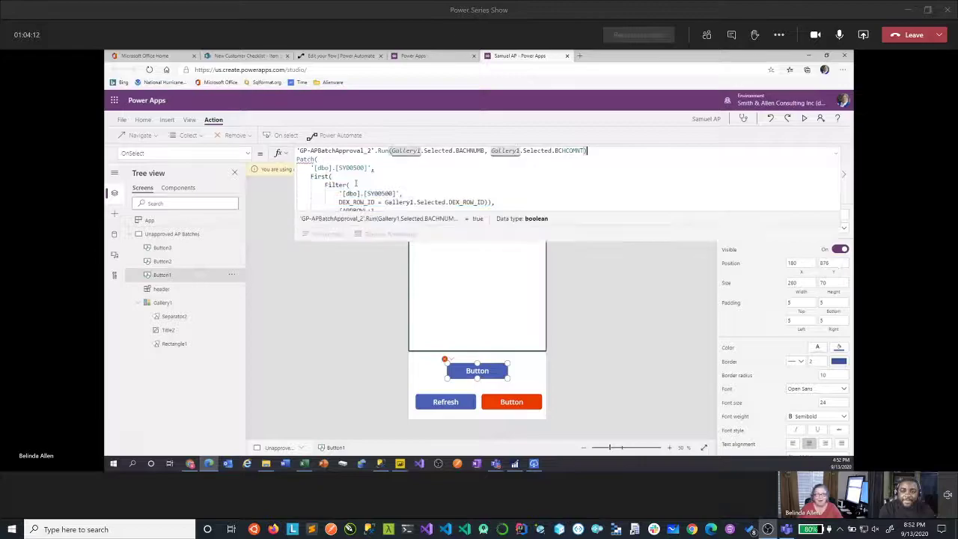
{"action": "type", "text": ";"}
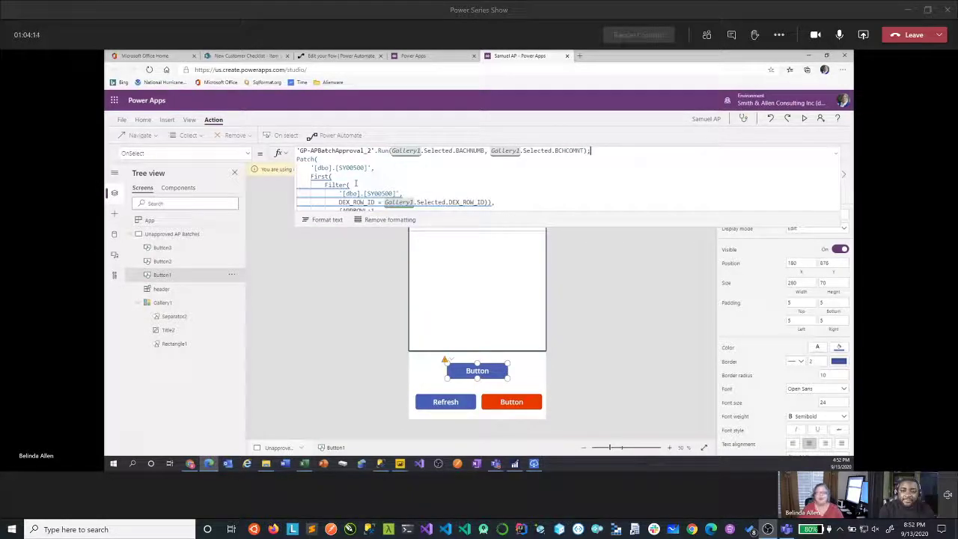
{"action": "key", "text": "Return"}
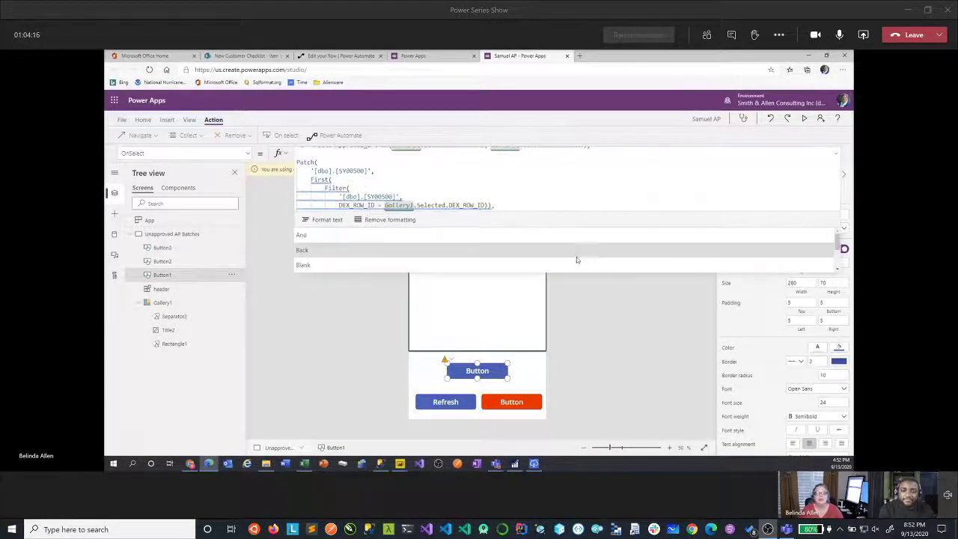
Append Refresh('[dbo].[SY00500]') after the Patch function, separated by a semicolon, and collapse the formula
{"action": "scroll", "coordinate": [830, 209], "scroll_direction": "down", "scroll_amount": 2}
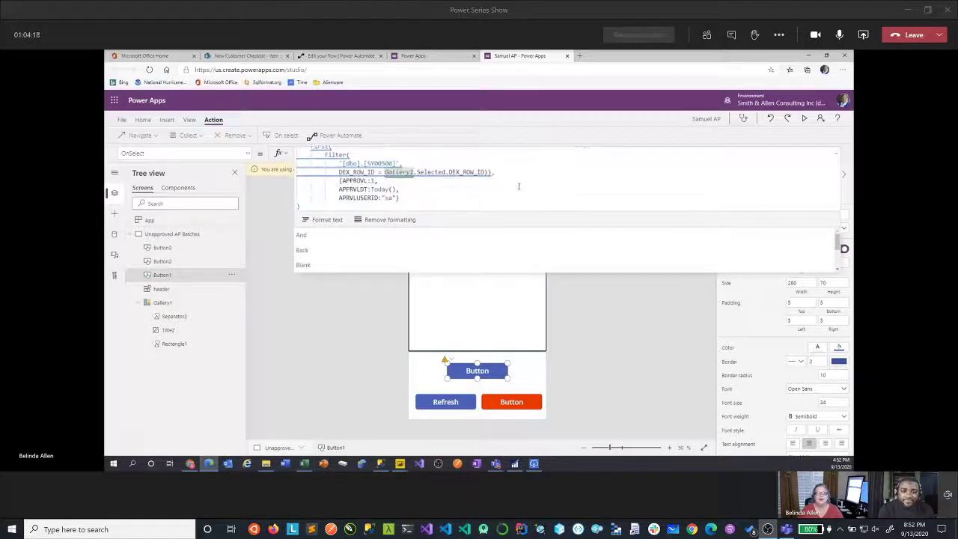
{"action": "left_click", "coordinate": [324, 208]}
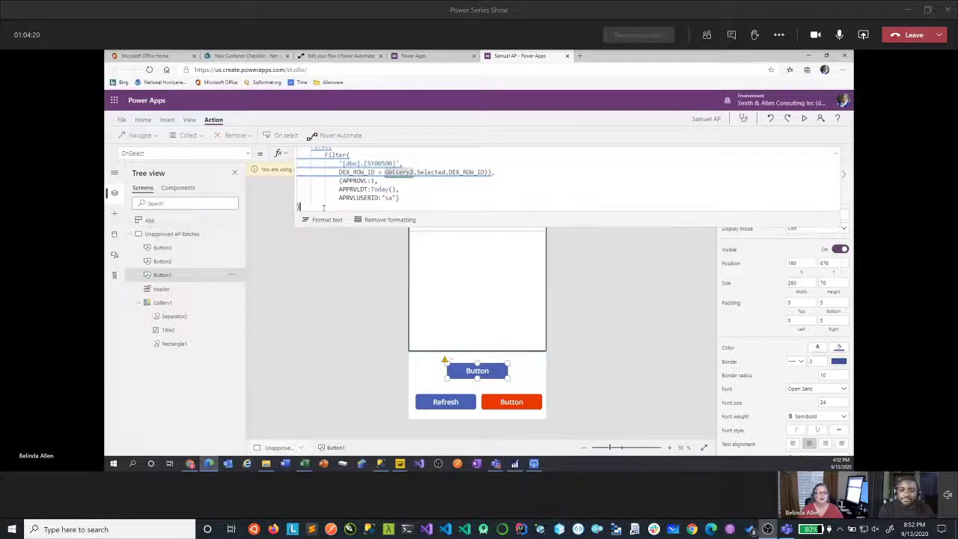
{"action": "type", "text": ";"}
{"action": "key", "text": "Return"}
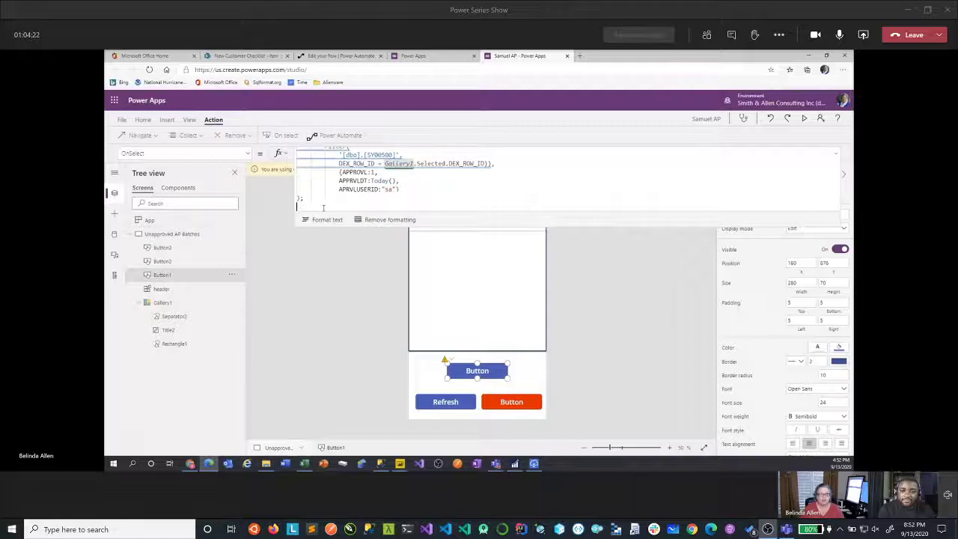
{"action": "type", "text": "refresh('[dbo].[SY00500]'"}
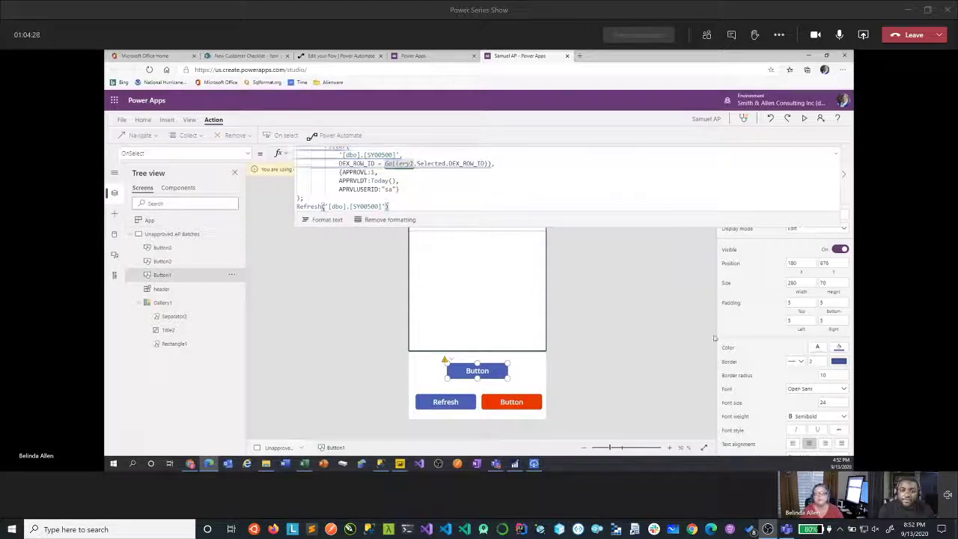
{"action": "left_click", "coordinate": [588, 354]}
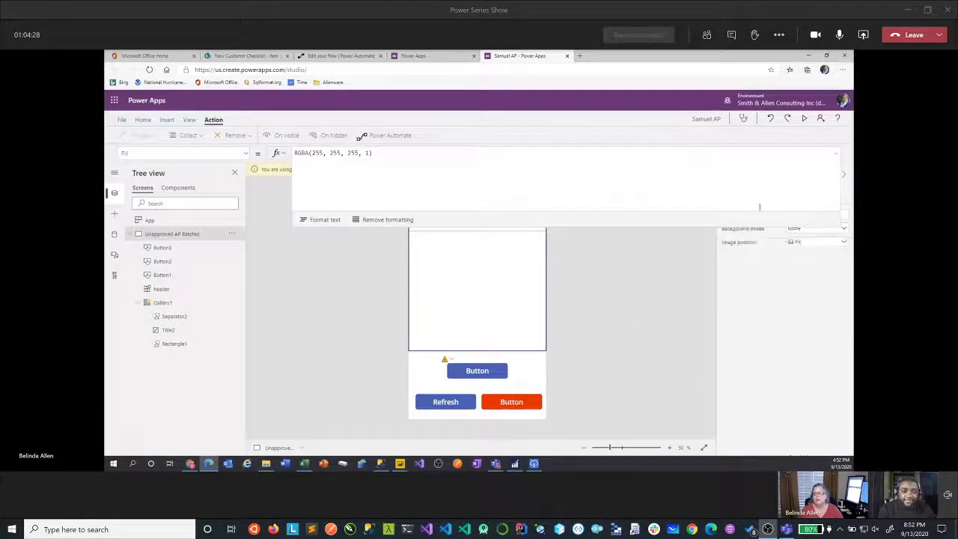
{"action": "left_click", "coordinate": [837, 155]}
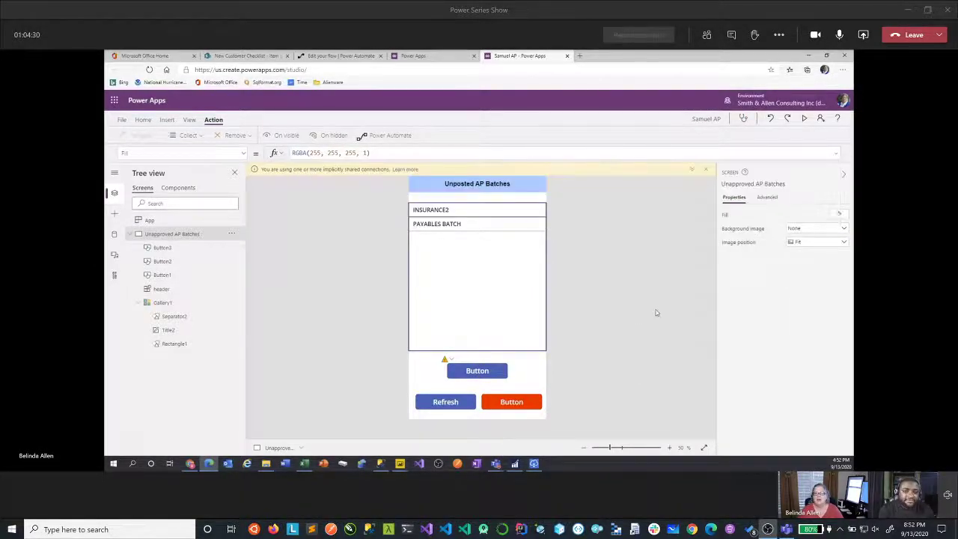
Switch to Dynamics GP and clear the Approved option of the UTILITIES payables batch, saving the batch
{"action": "left_click", "coordinate": [515, 464]}
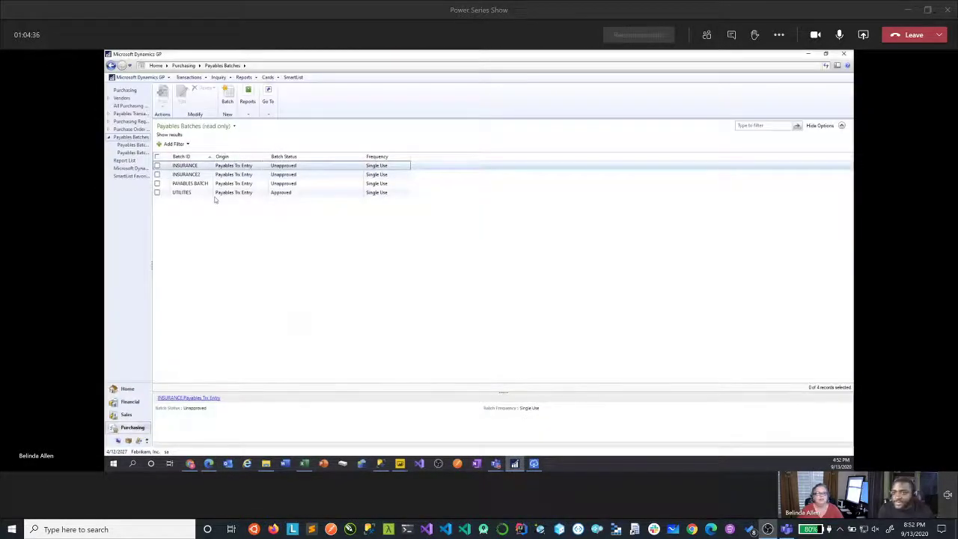
{"action": "double_click", "coordinate": [213, 193]}
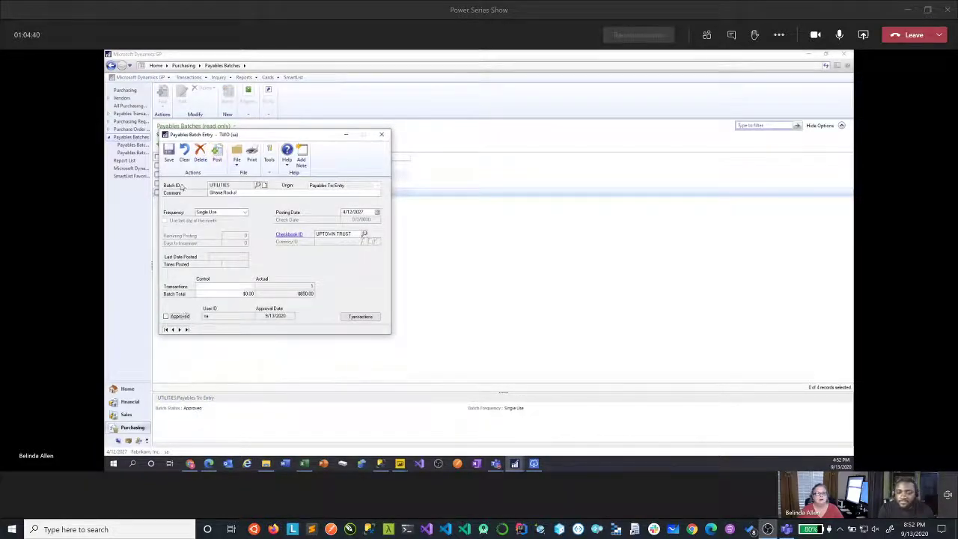
{"action": "left_click", "coordinate": [169, 155]}
{"action": "left_click", "coordinate": [381, 134]}
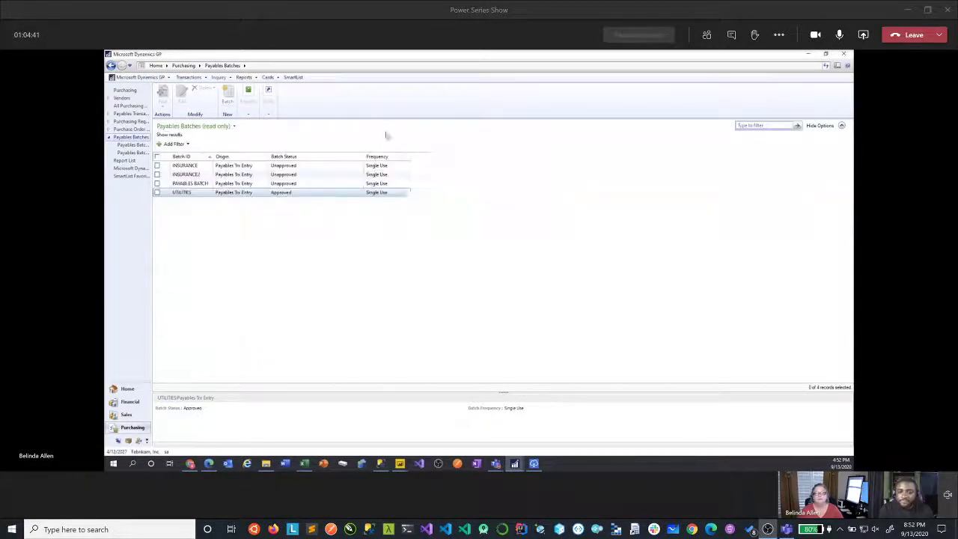
{"action": "left_click", "coordinate": [808, 56]}
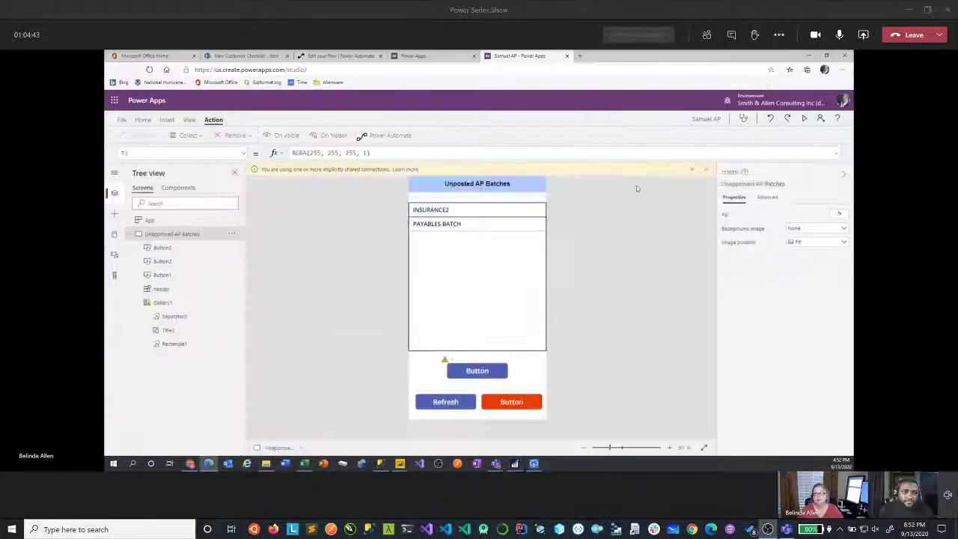
Preview the batch app, refresh its list, and approve the UTILITIES batch with the upper blue button
{"action": "left_click", "coordinate": [807, 117]}
{"action": "left_click", "coordinate": [435, 429]}
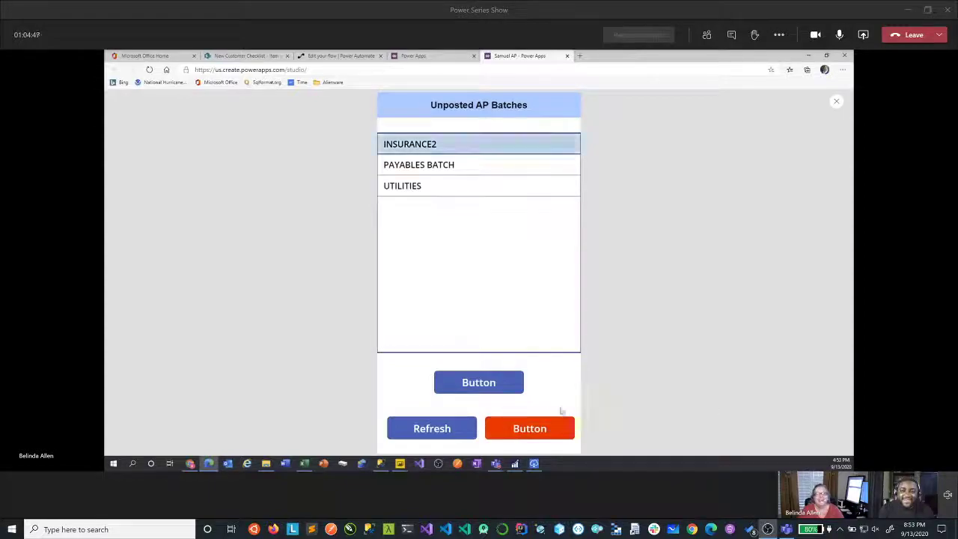
{"action": "left_click", "coordinate": [426, 185]}
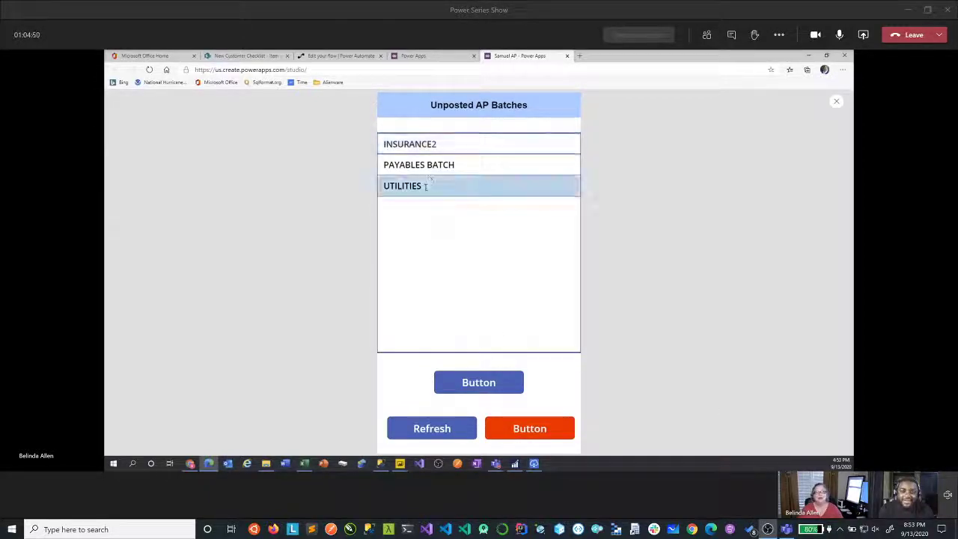
{"action": "left_click", "coordinate": [488, 383]}
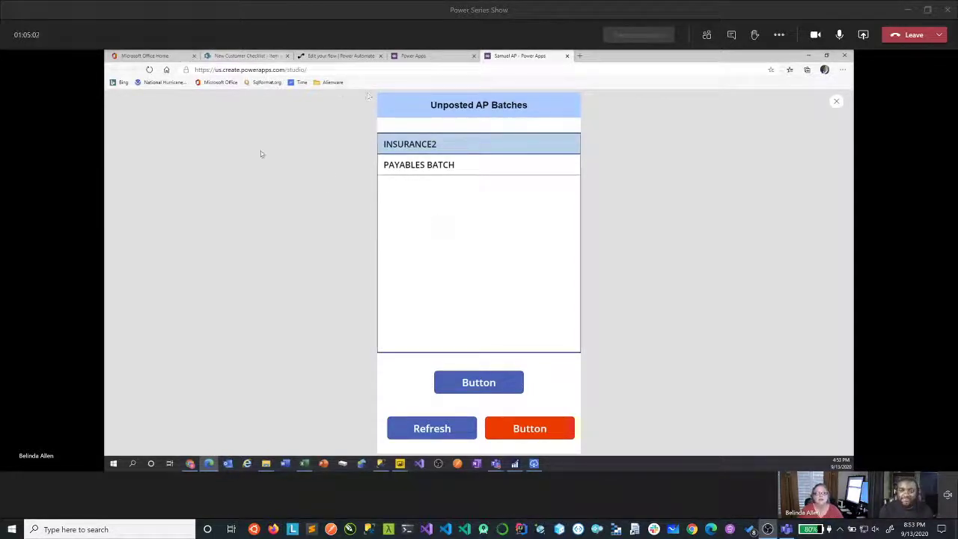
Switch to the Outlook inbox and read the AP Batch UTILITIES approval email
{"action": "key", "text": "alt+Tab"}
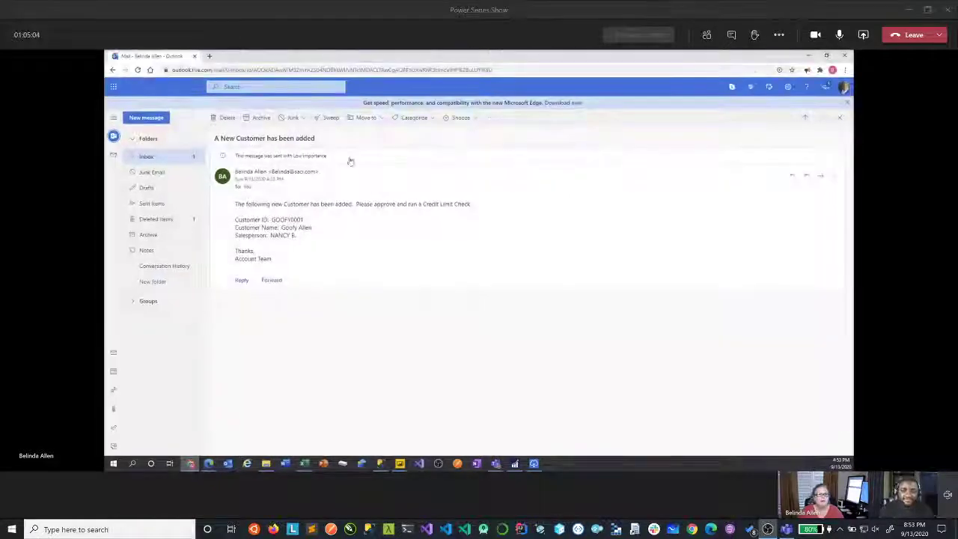
{"action": "left_click", "coordinate": [154, 158]}
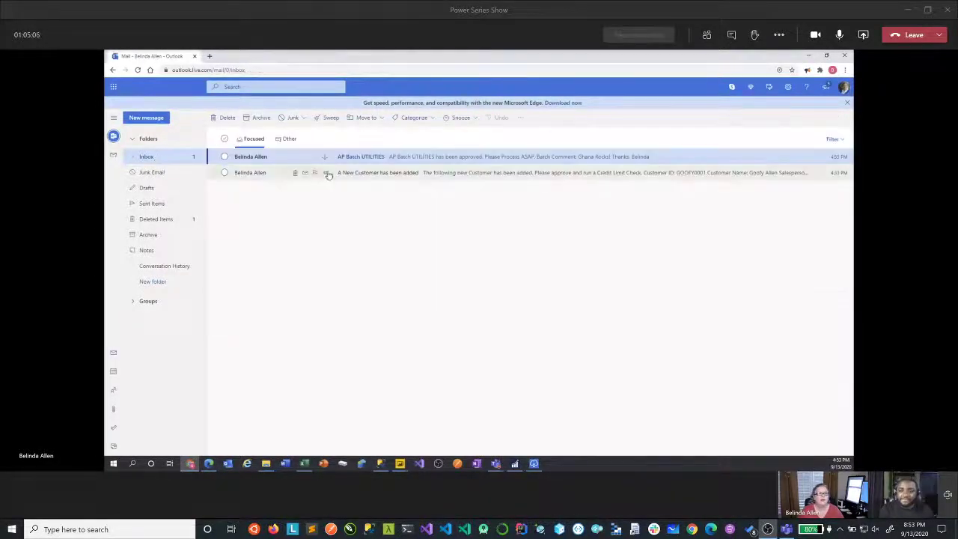
{"action": "left_click", "coordinate": [397, 158]}
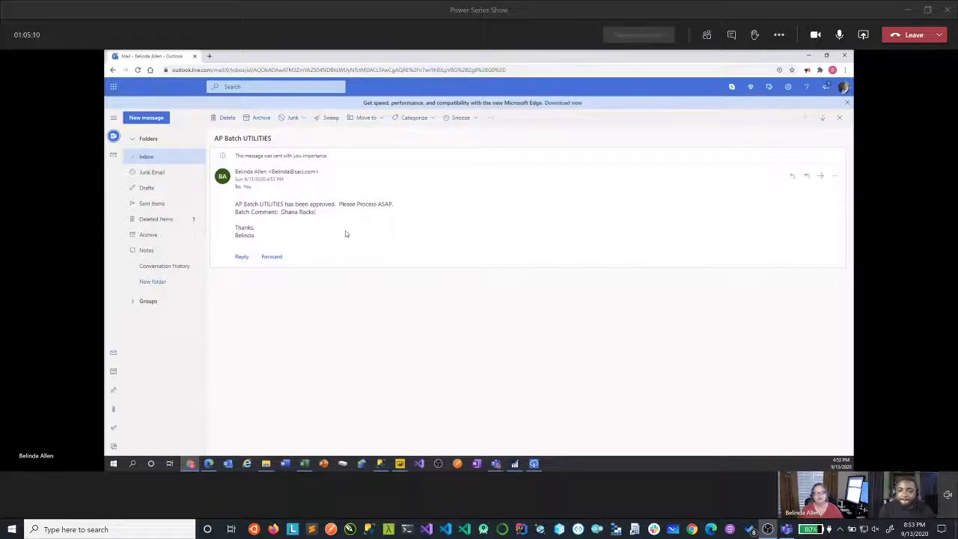
{"action": "left_click", "coordinate": [810, 56]}
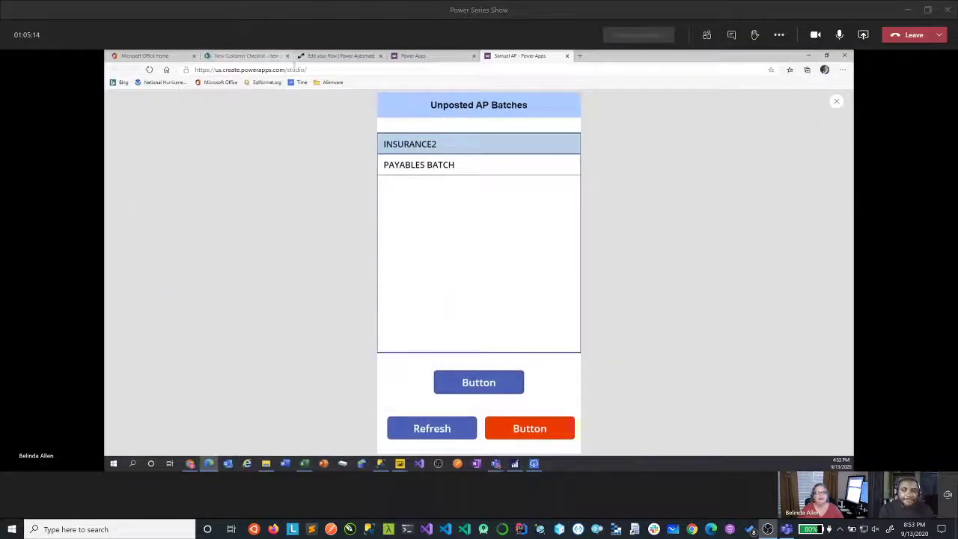
Inspect the GP - New Customer Alert flow's trigger in Power Automate and return to the list of flows
{"action": "left_click", "coordinate": [338, 55]}
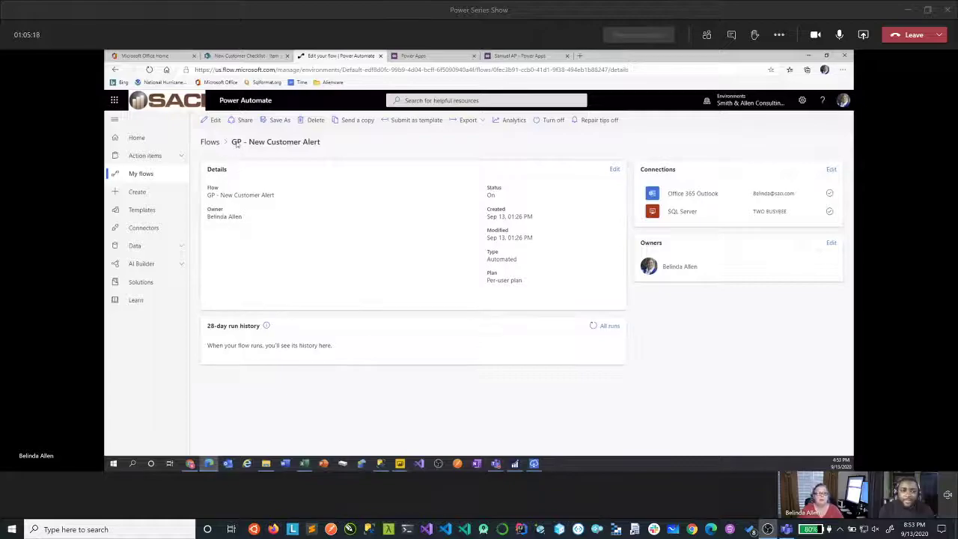
{"action": "left_click", "coordinate": [211, 119]}
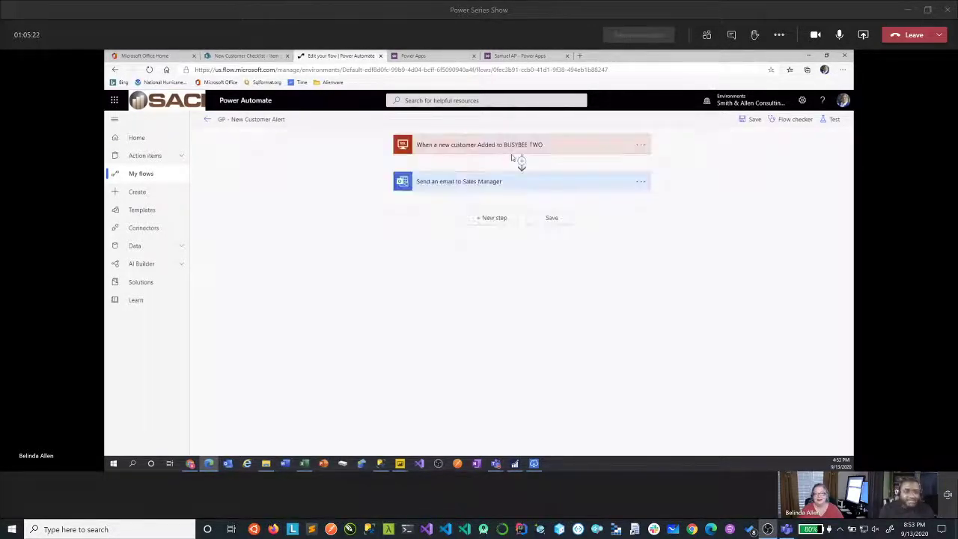
{"action": "left_click", "coordinate": [503, 147]}
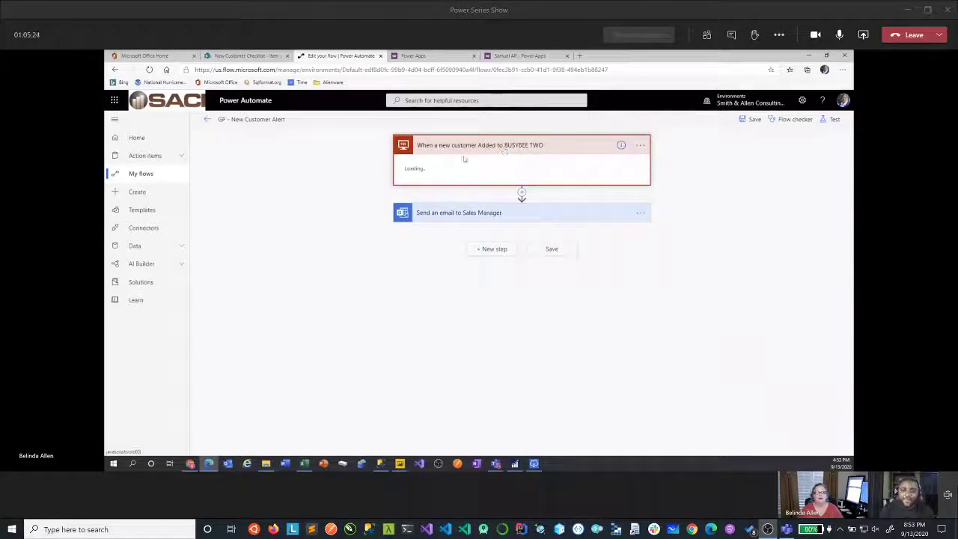
{"action": "left_click_drag", "start_coordinate": [287, 120], "coordinate": [206, 121]}
{"action": "left_click", "coordinate": [206, 121]}
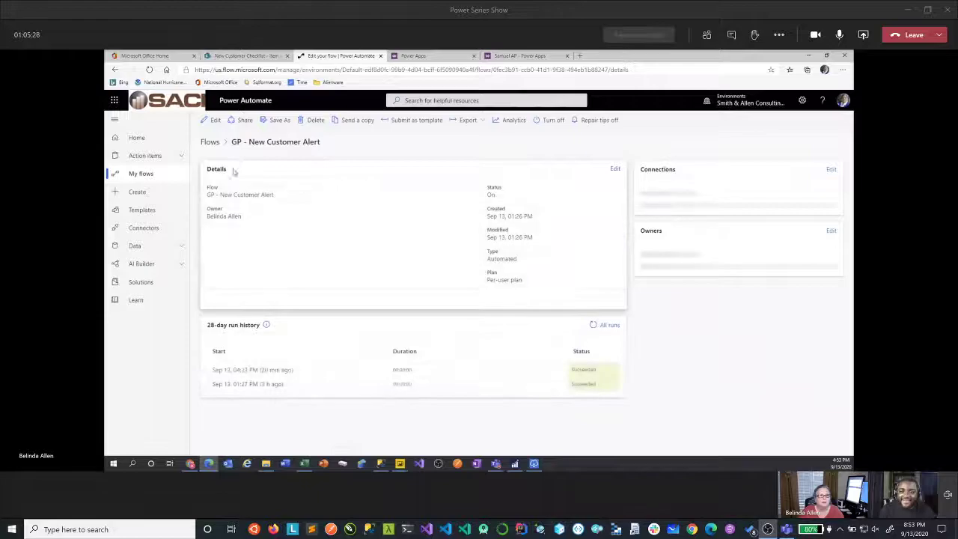
{"action": "left_click", "coordinate": [209, 145]}
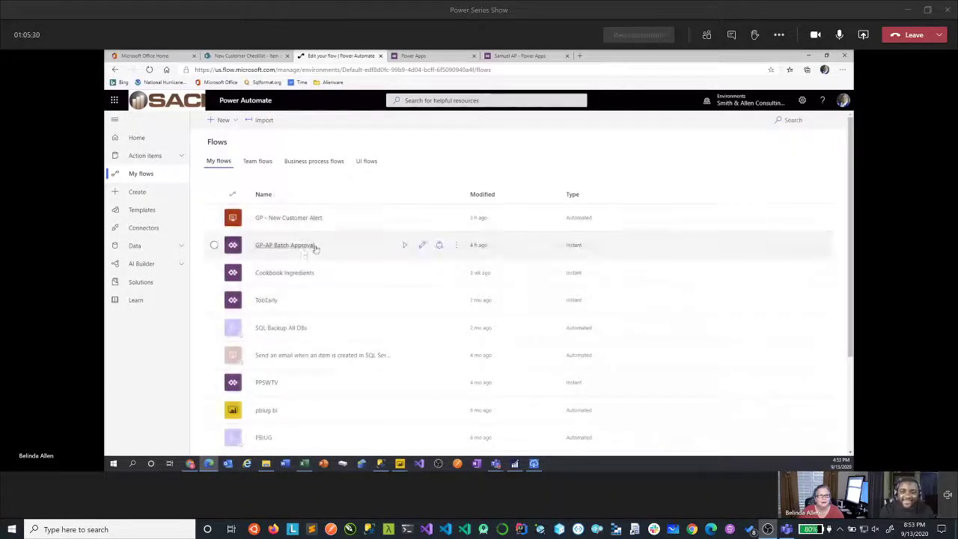
Open the GP-AP Batch Approval flow for editing and examine its PowerApps trigger and AP Department email action
{"action": "left_click", "coordinate": [423, 247]}
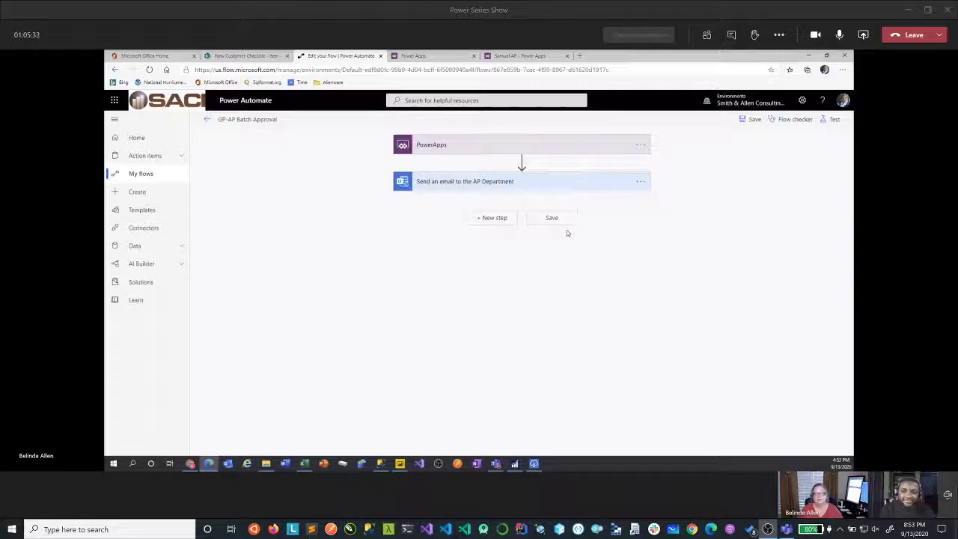
{"action": "left_click", "coordinate": [452, 146]}
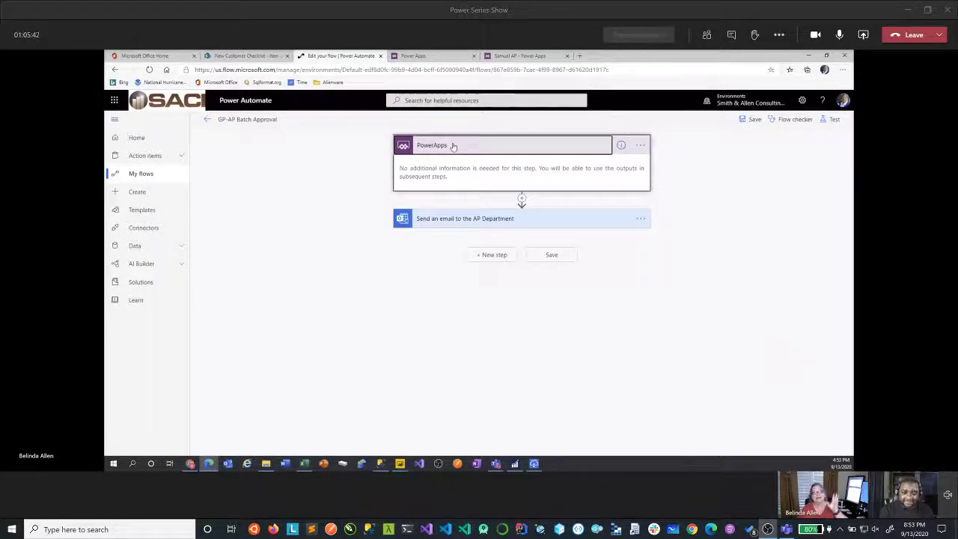
{"action": "left_click", "coordinate": [453, 146]}
{"action": "left_click", "coordinate": [462, 182]}
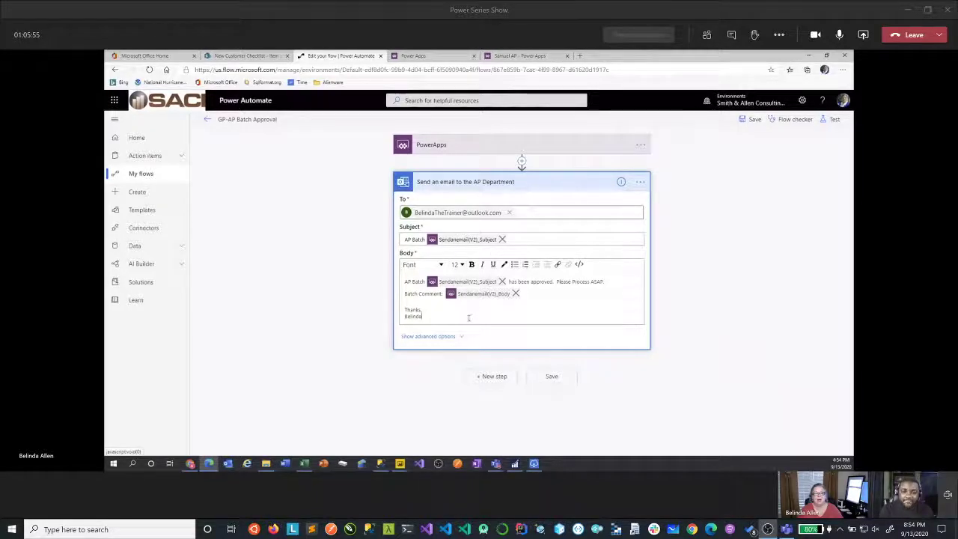
Insert an Ask in PowerApps expression below the signature in the AP Department email body
{"action": "key", "text": "Return"}
{"action": "key", "text": "Return"}
{"action": "key", "text": "Return"}
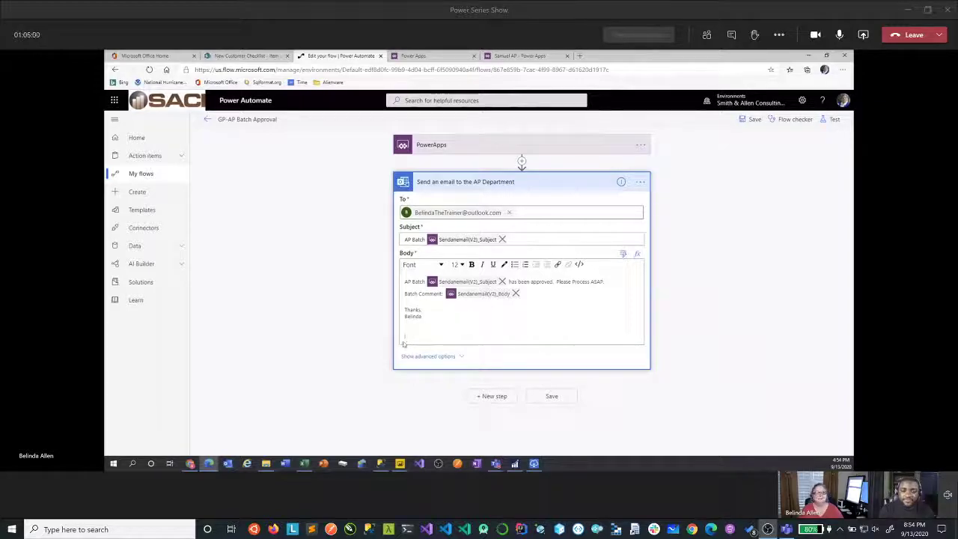
{"action": "left_click", "coordinate": [637, 254]}
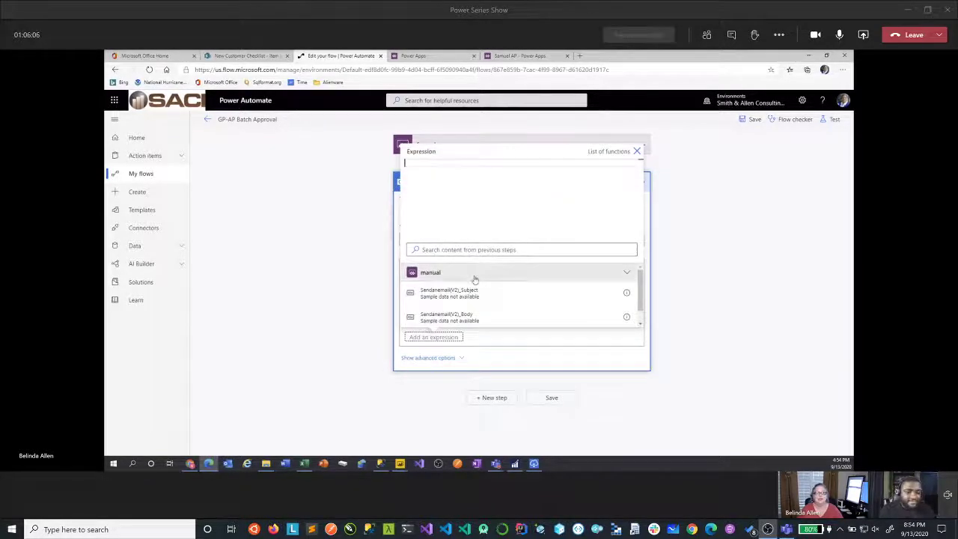
{"action": "scroll", "coordinate": [449, 296], "scroll_direction": "down", "scroll_amount": 2}
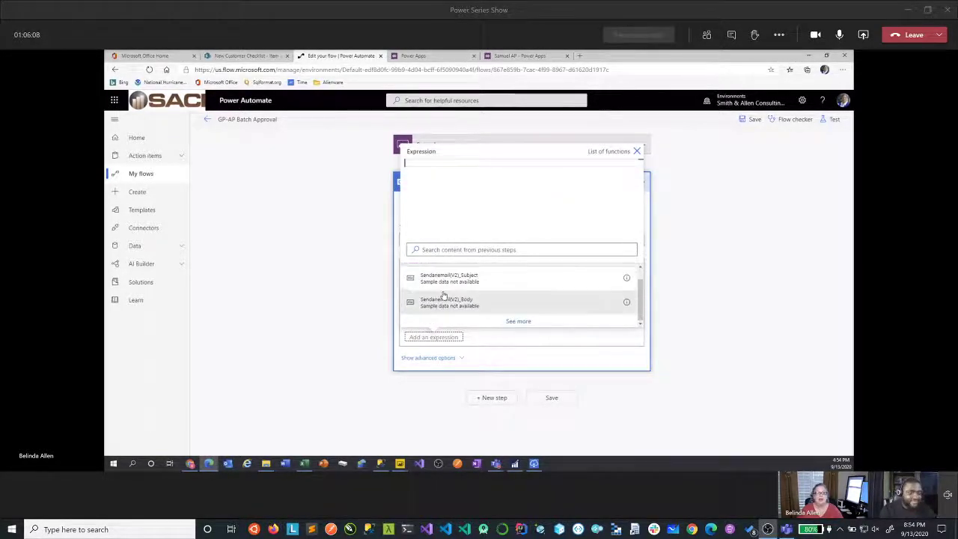
{"action": "left_click", "coordinate": [530, 320]}
{"action": "scroll", "coordinate": [479, 321], "scroll_direction": "down", "scroll_amount": 1}
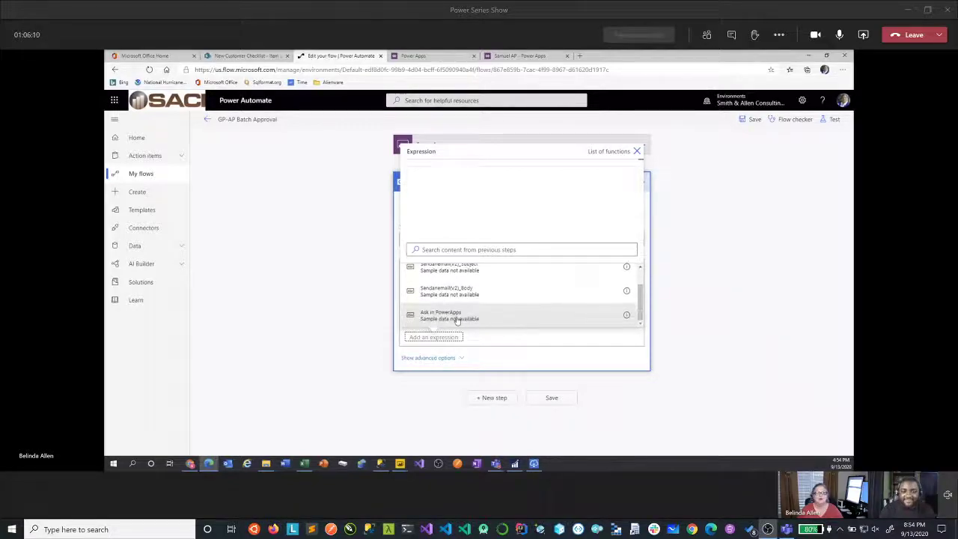
{"action": "left_click", "coordinate": [450, 316]}
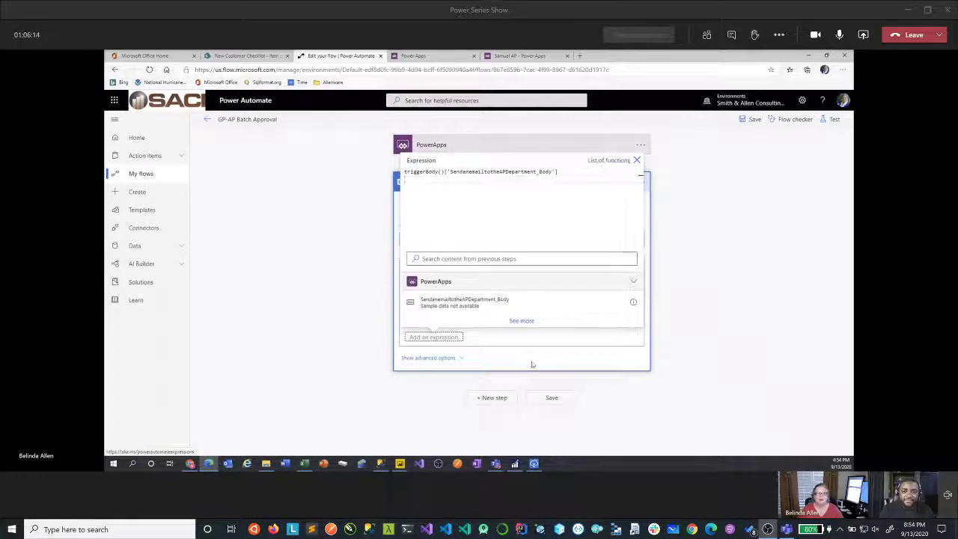
{"action": "left_click", "coordinate": [522, 339]}
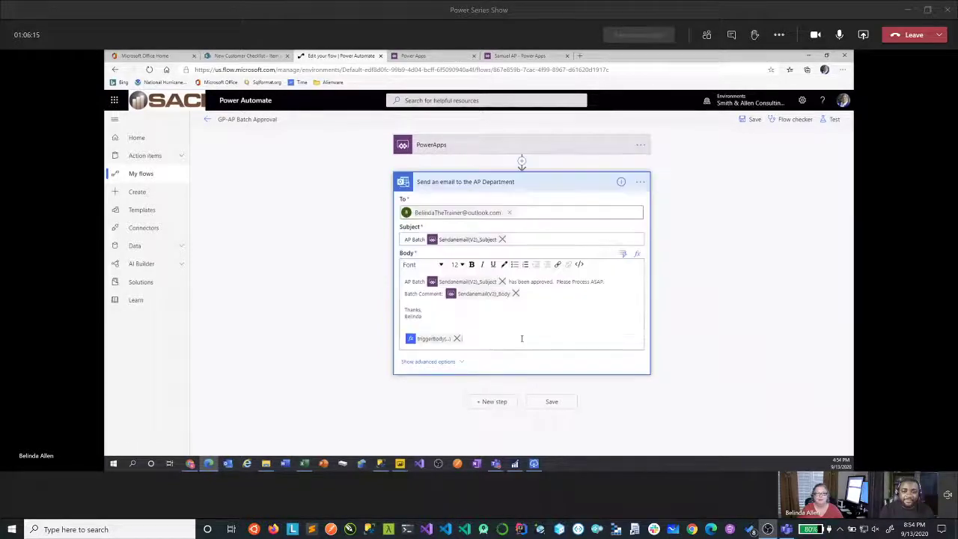
Remove the triggerBody expression and the extra blank line below the signature from the email body
{"action": "left_click", "coordinate": [457, 339]}
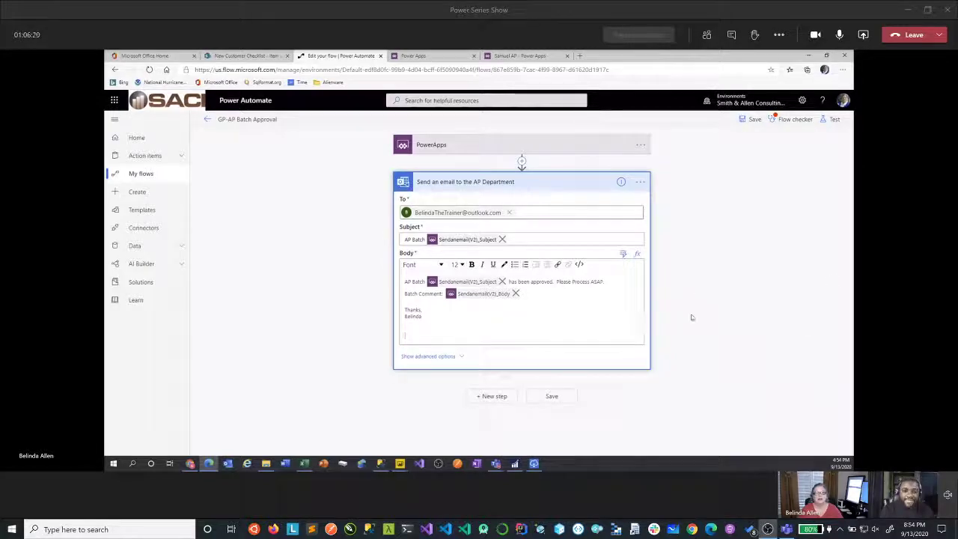
{"action": "key", "text": "BackSpace"}
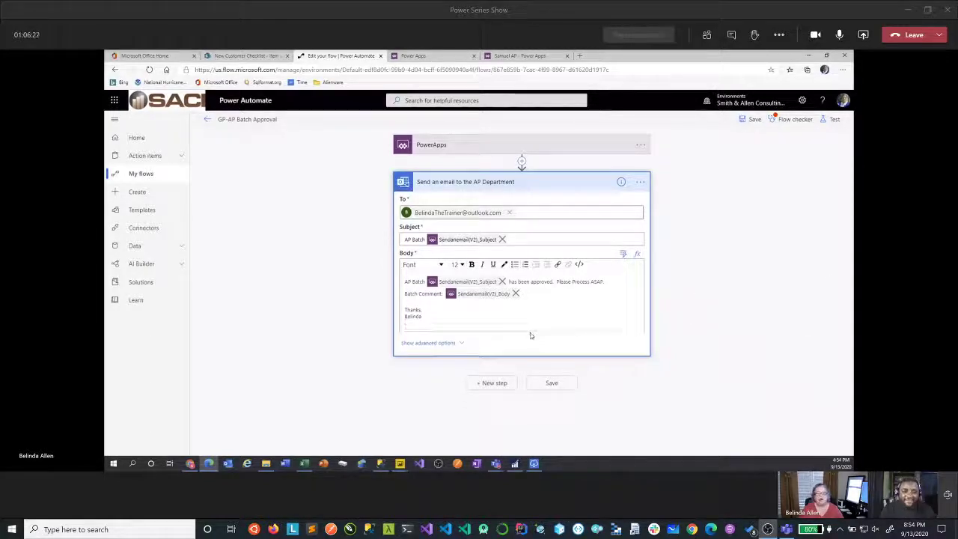
{"action": "left_click", "coordinate": [710, 288]}
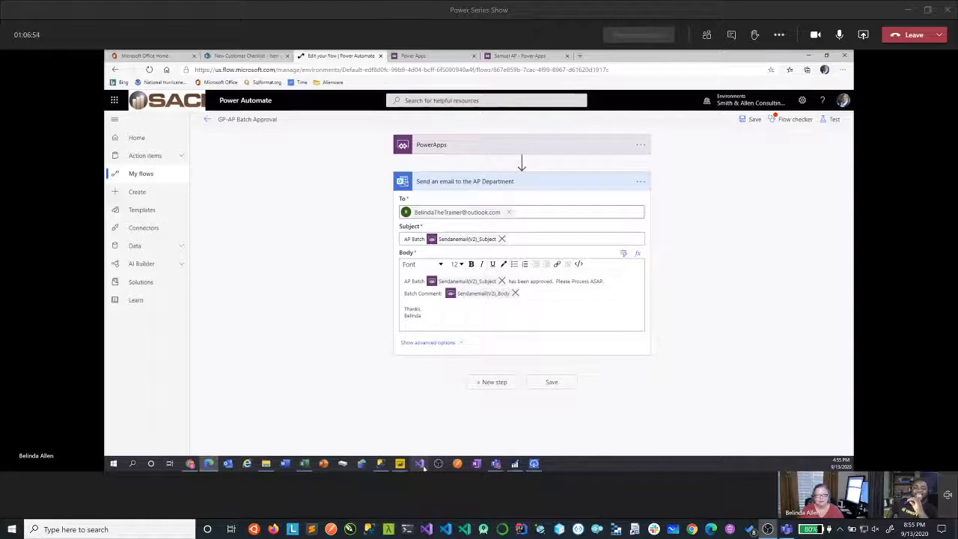
Switch to the Power BI customer credit limit report and move the Document Amount chart beside the date slicer, narrowing it to match the table's right edge
{"action": "mouse_move", "coordinate": [399, 463]}
{"action": "left_click", "coordinate": [357, 442]}
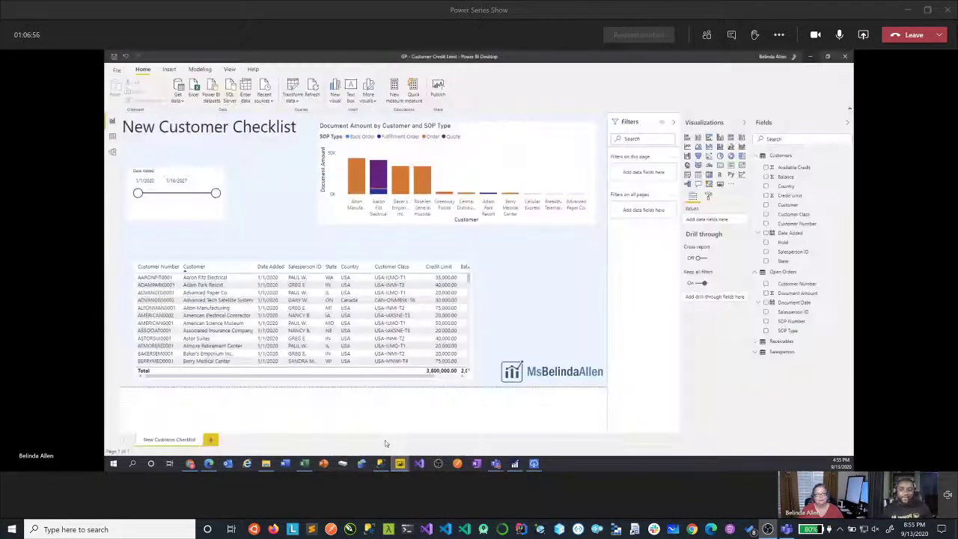
{"action": "left_click_drag", "start_coordinate": [509, 135], "coordinate": [430, 149]}
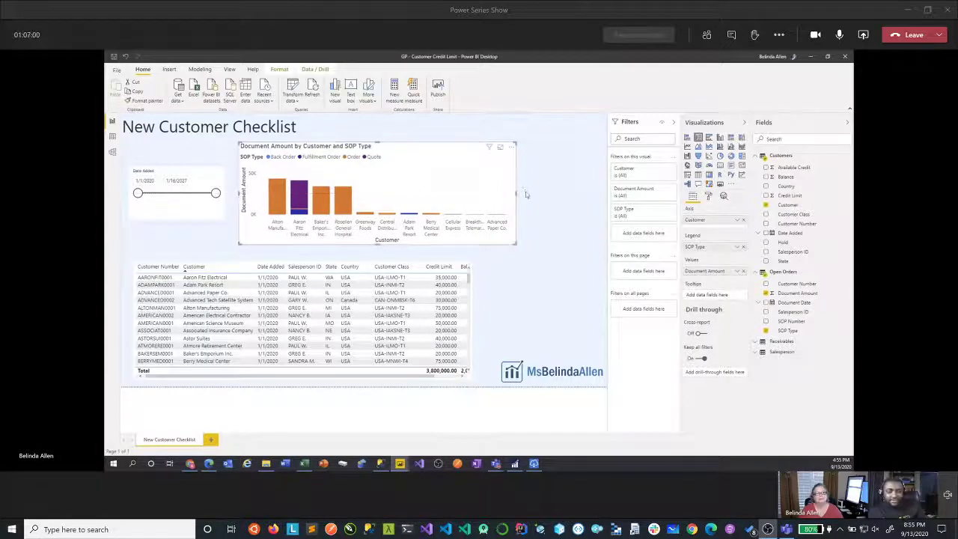
{"action": "left_click_drag", "start_coordinate": [516, 192], "coordinate": [472, 197]}
{"action": "left_click", "coordinate": [574, 260]}
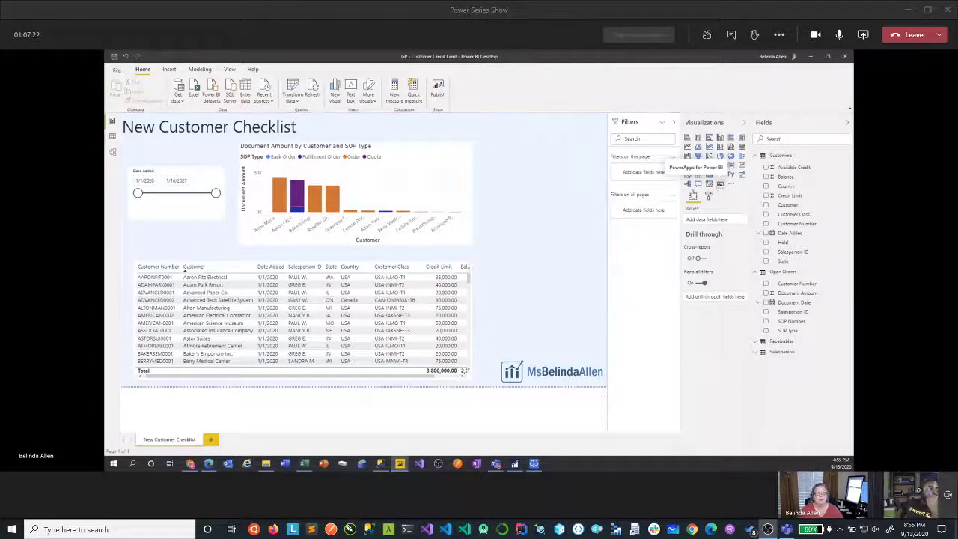
Add a PowerApps for Power BI visual and place it in the free space beside the Document Amount chart
{"action": "left_click", "coordinate": [721, 188]}
{"action": "left_click_drag", "start_coordinate": [531, 149], "coordinate": [521, 154]}
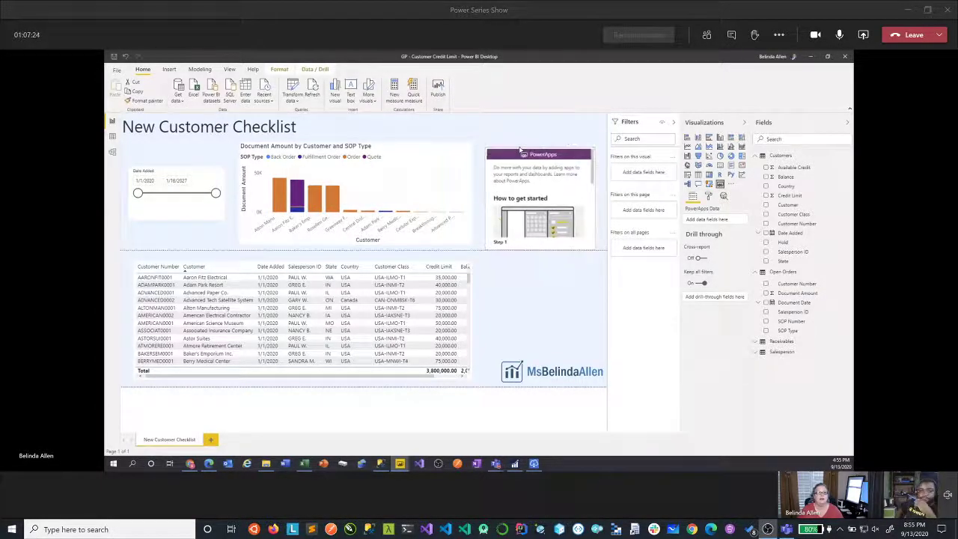